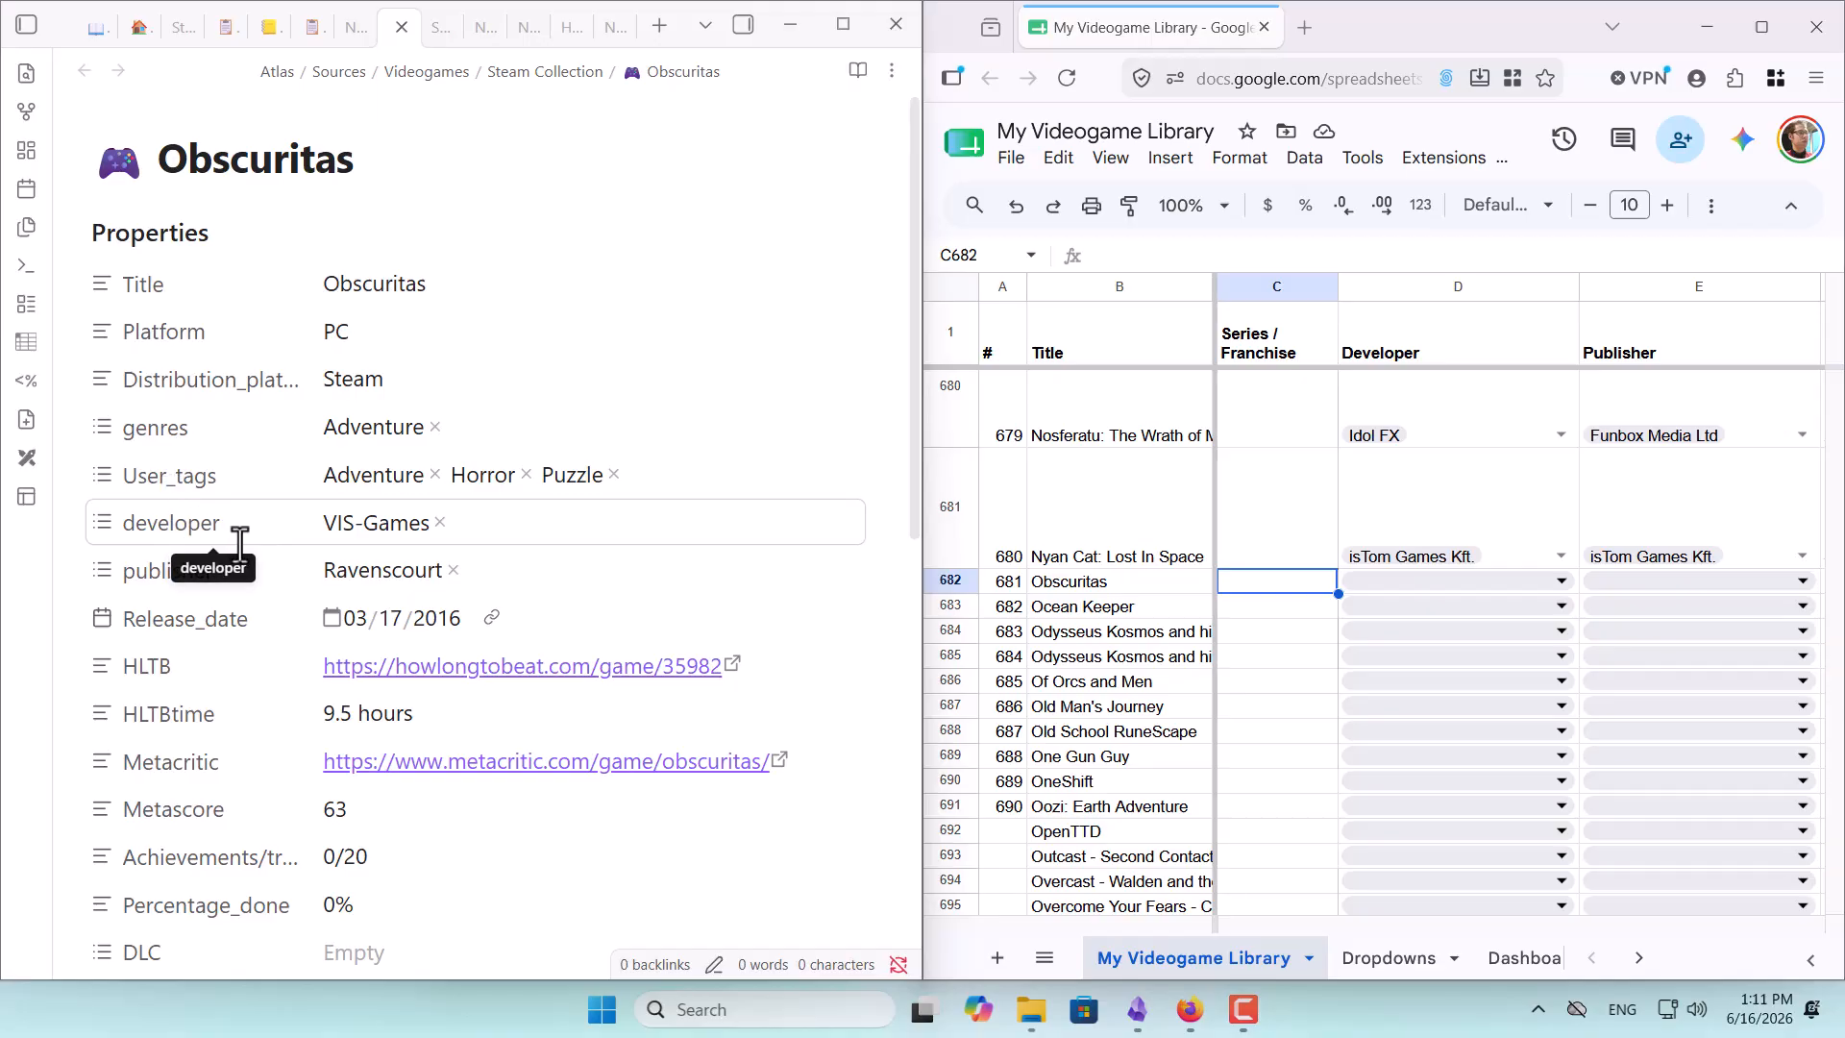
Examine the properties of the Obscuritas note and the list of game titles below row 682 in the spreadsheet.
scroll(213, 569, down, 3)
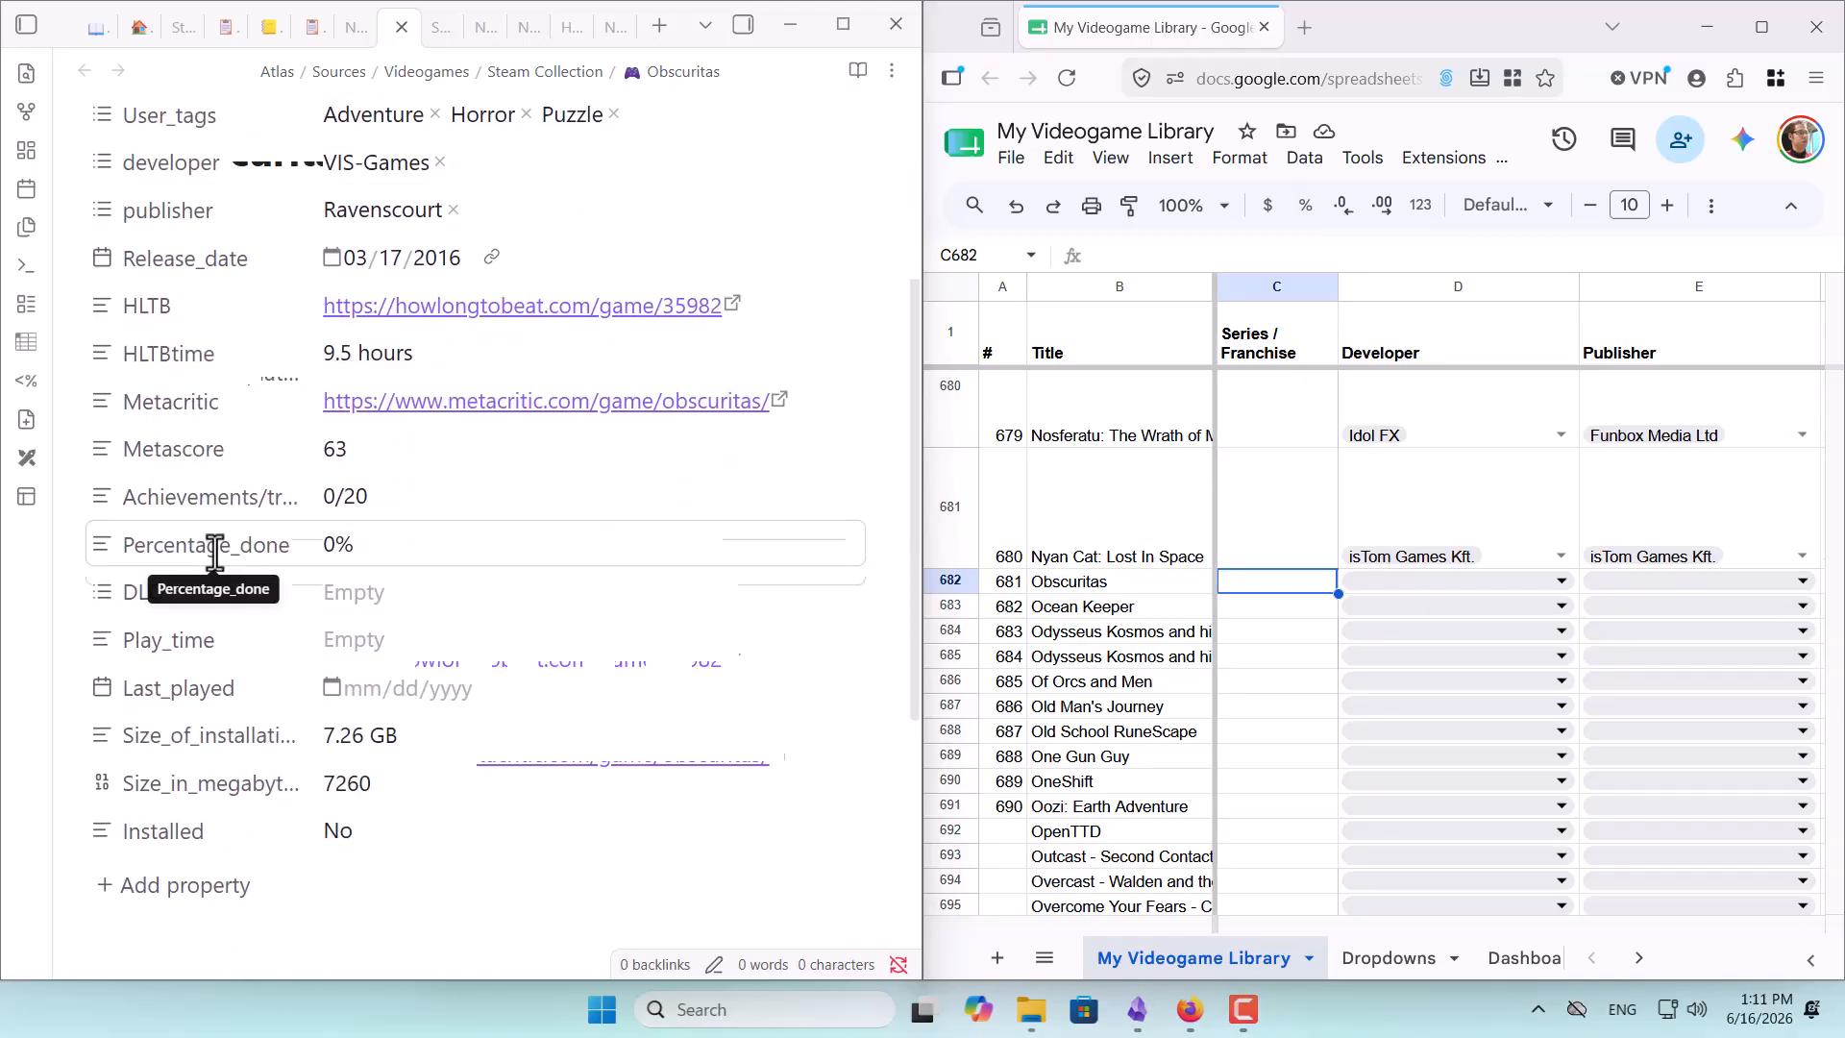
scroll(213, 538, up, 3)
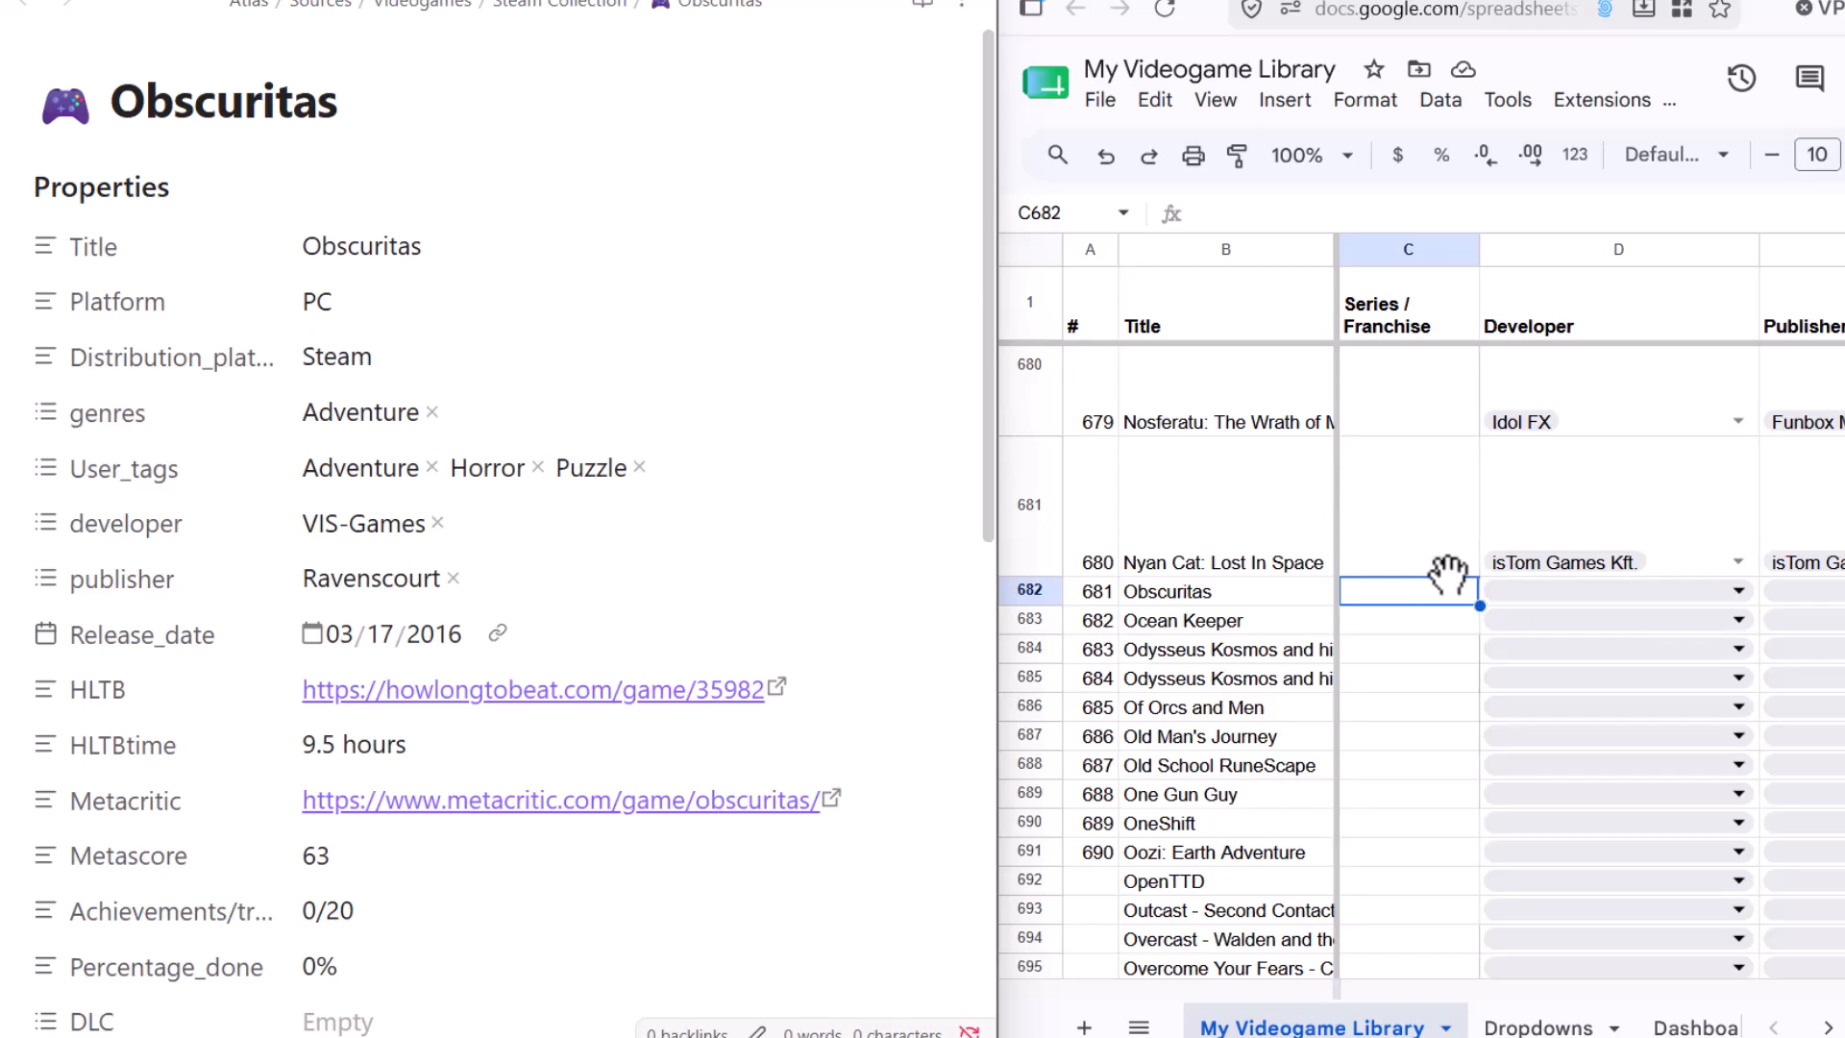
scroll(1452, 596, down, 10)
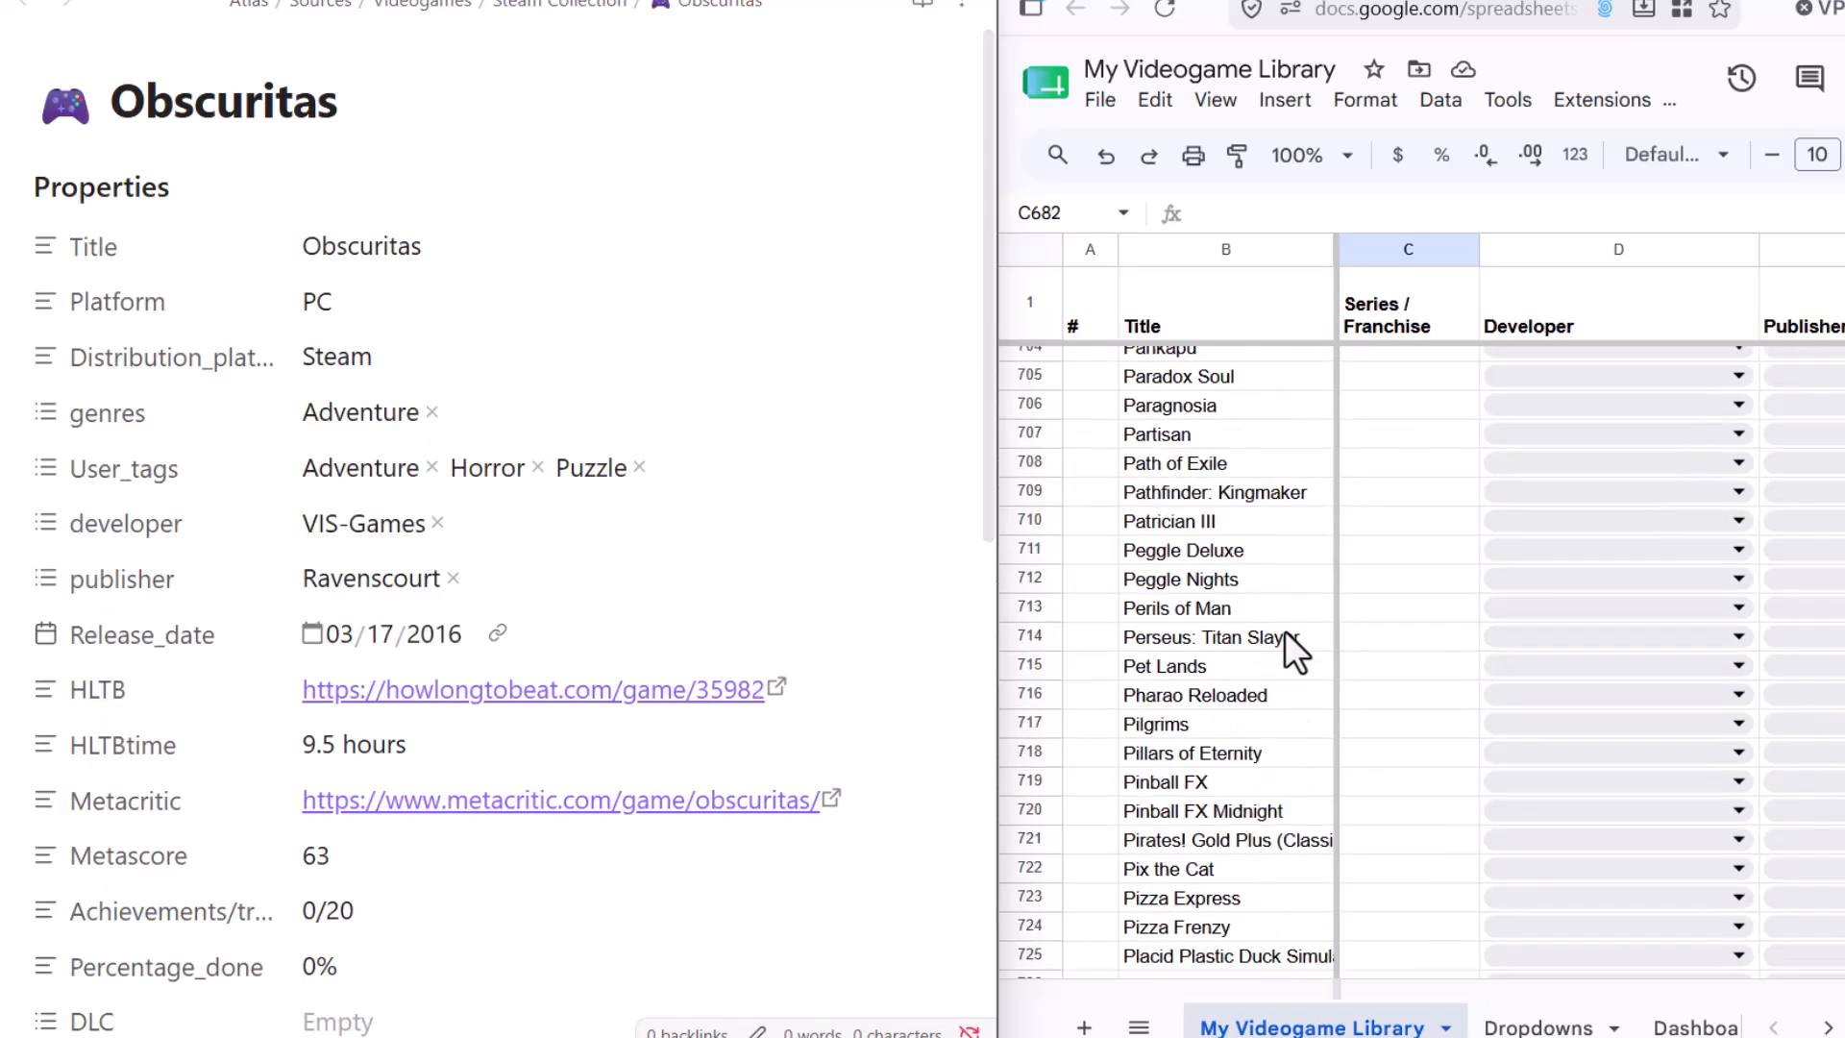
scroll(1206, 565, up, 5)
scroll(1197, 555, down, 20)
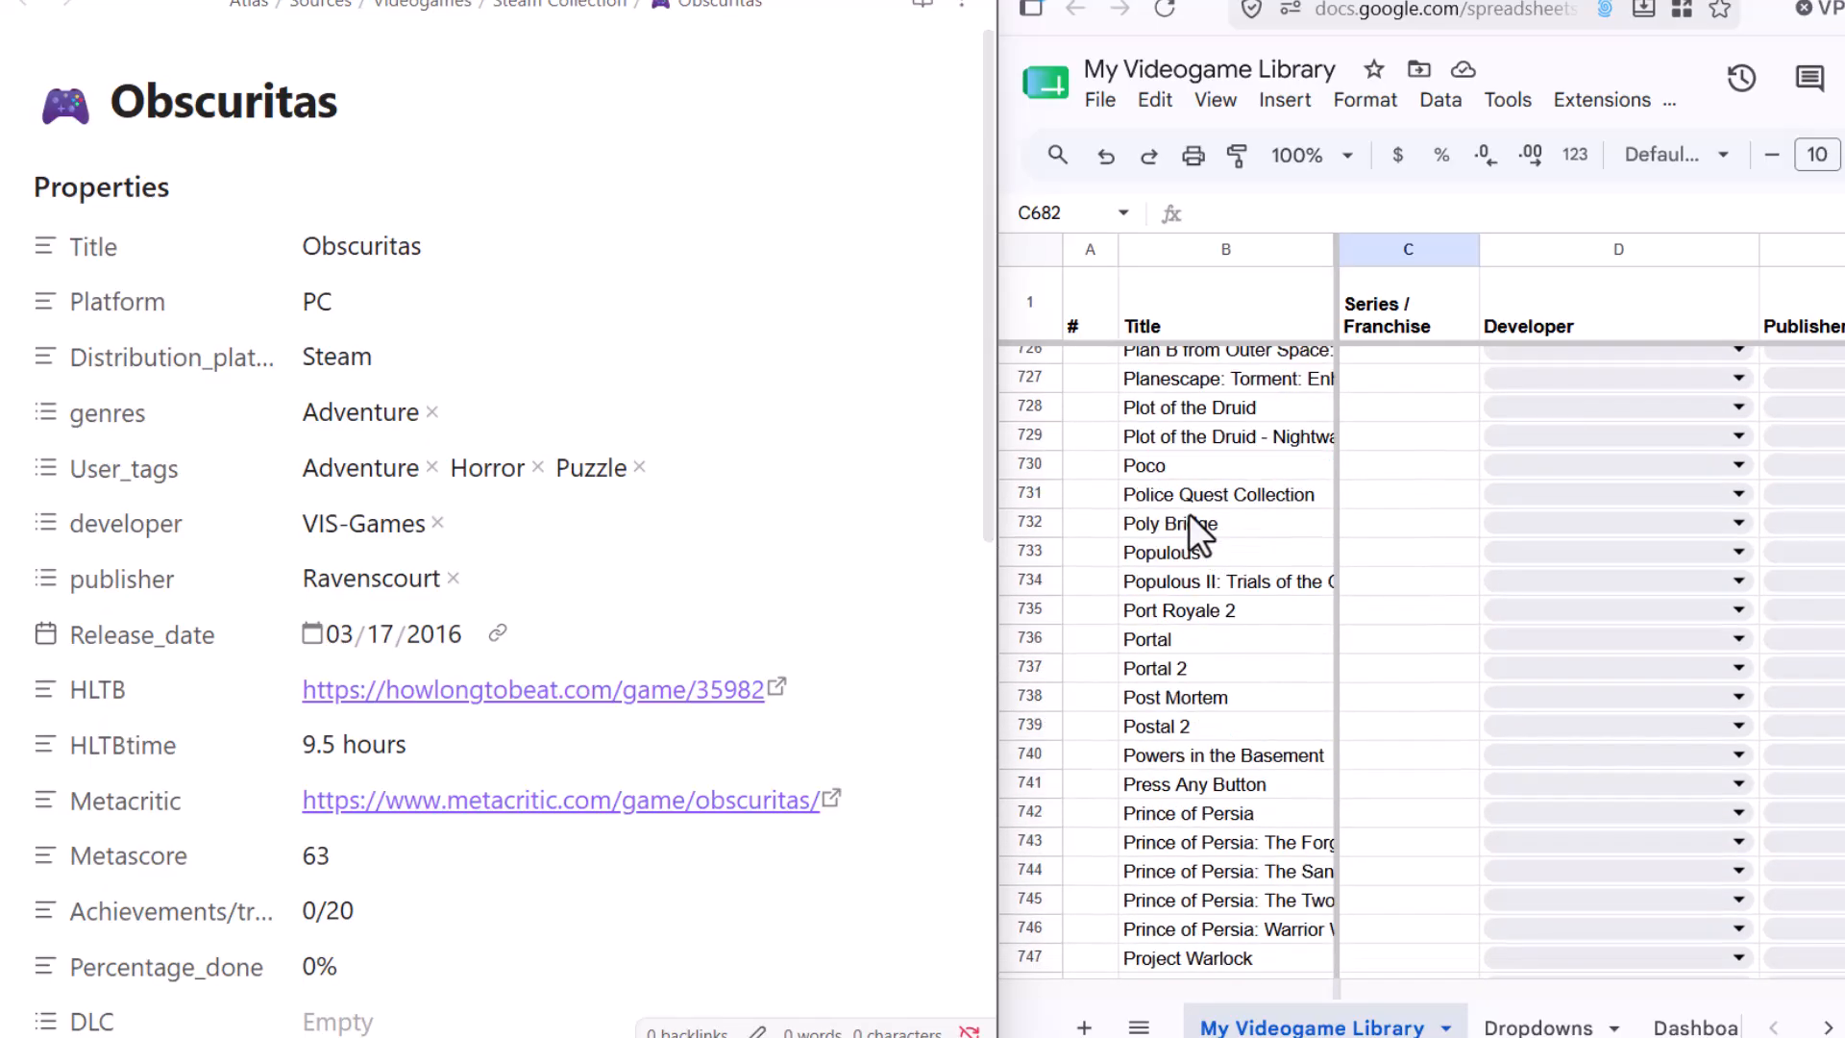
scroll(1183, 551, down, 6)
scroll(1195, 631, up, 20)
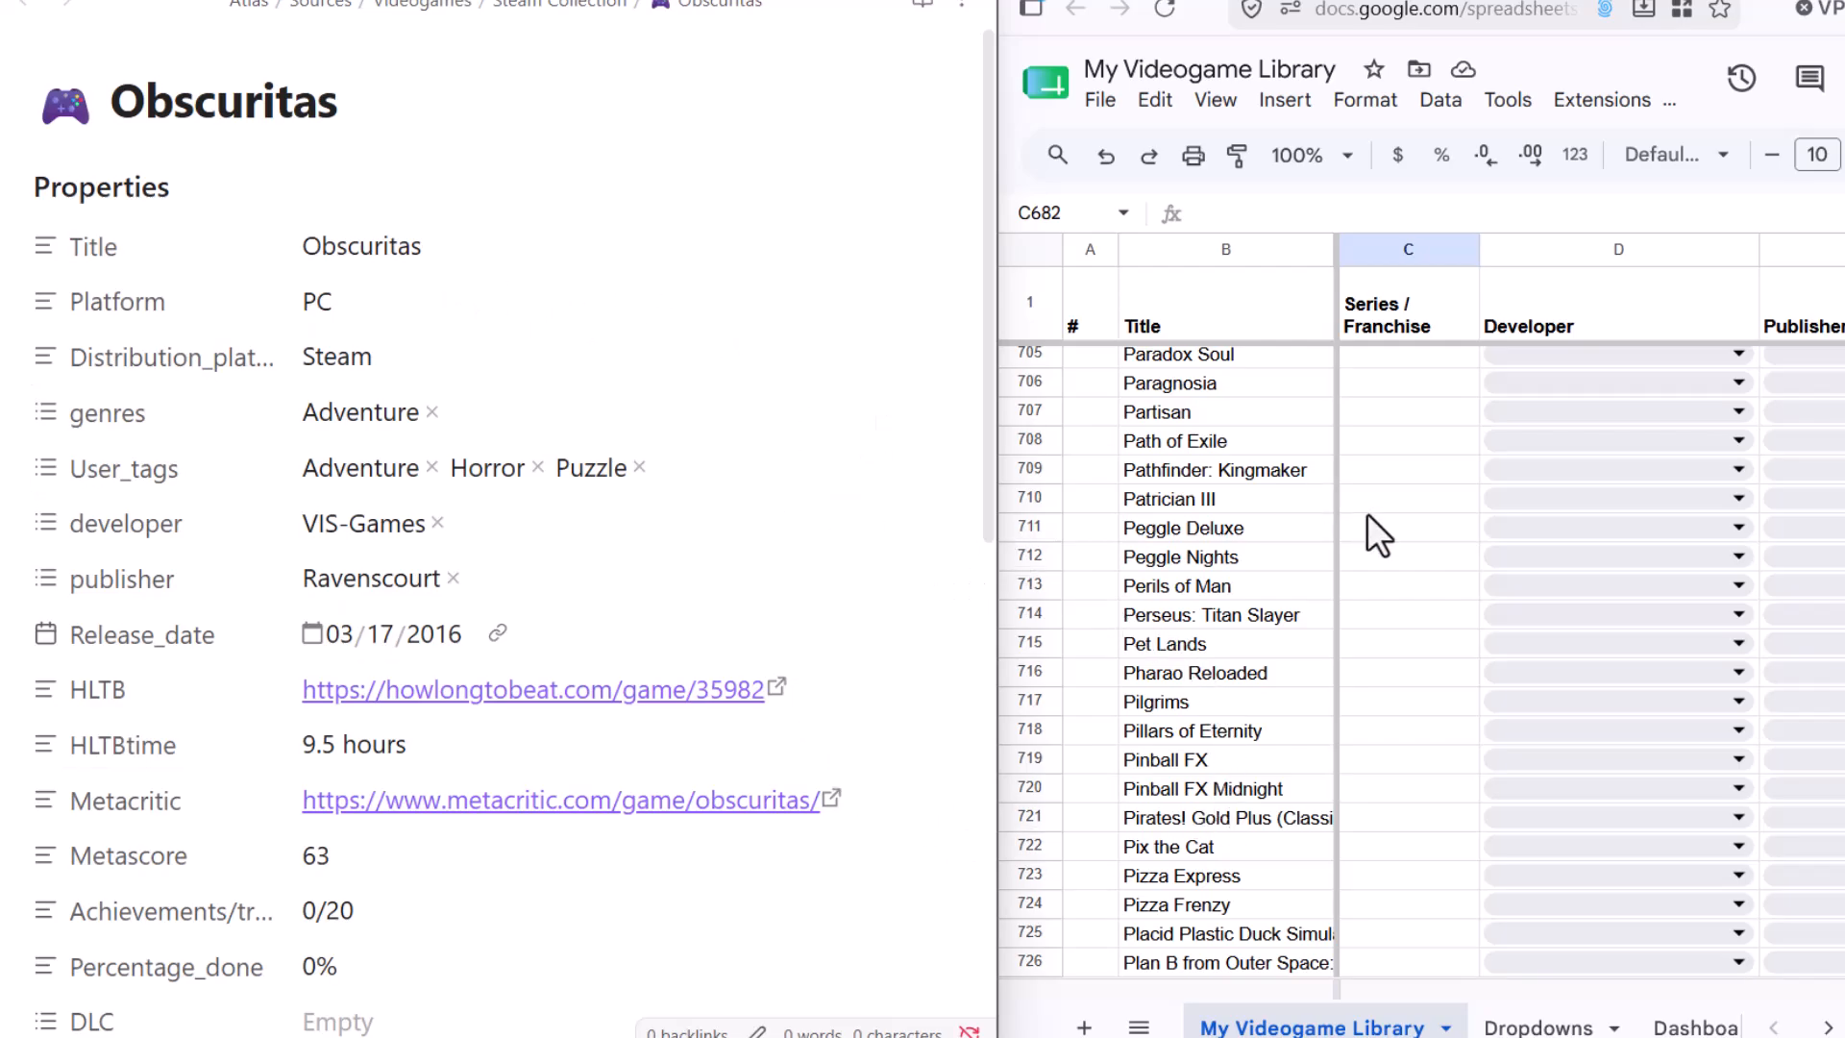
scroll(1371, 517, up, 7)
scroll(1383, 548, up, 5)
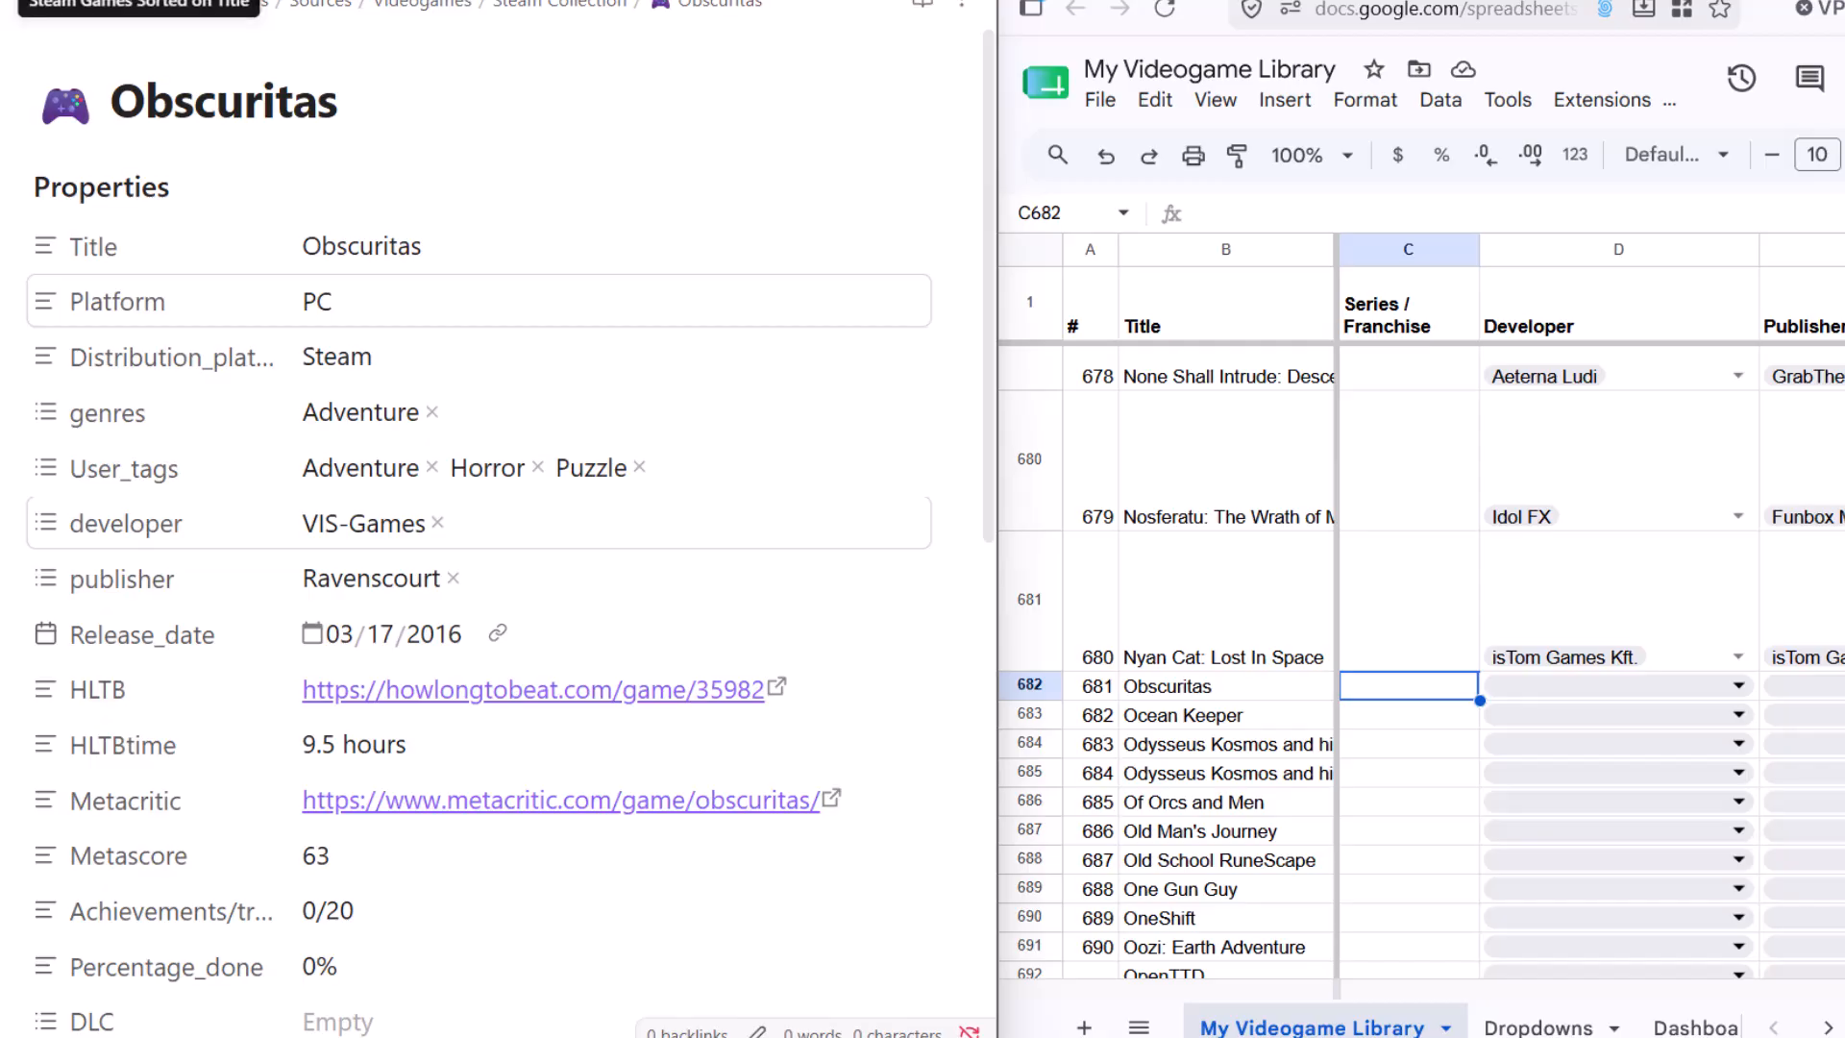
Open the Steam Games Sorted on Title note and examine its dataview query and the HLTBtime column it renders.
click(25, 4)
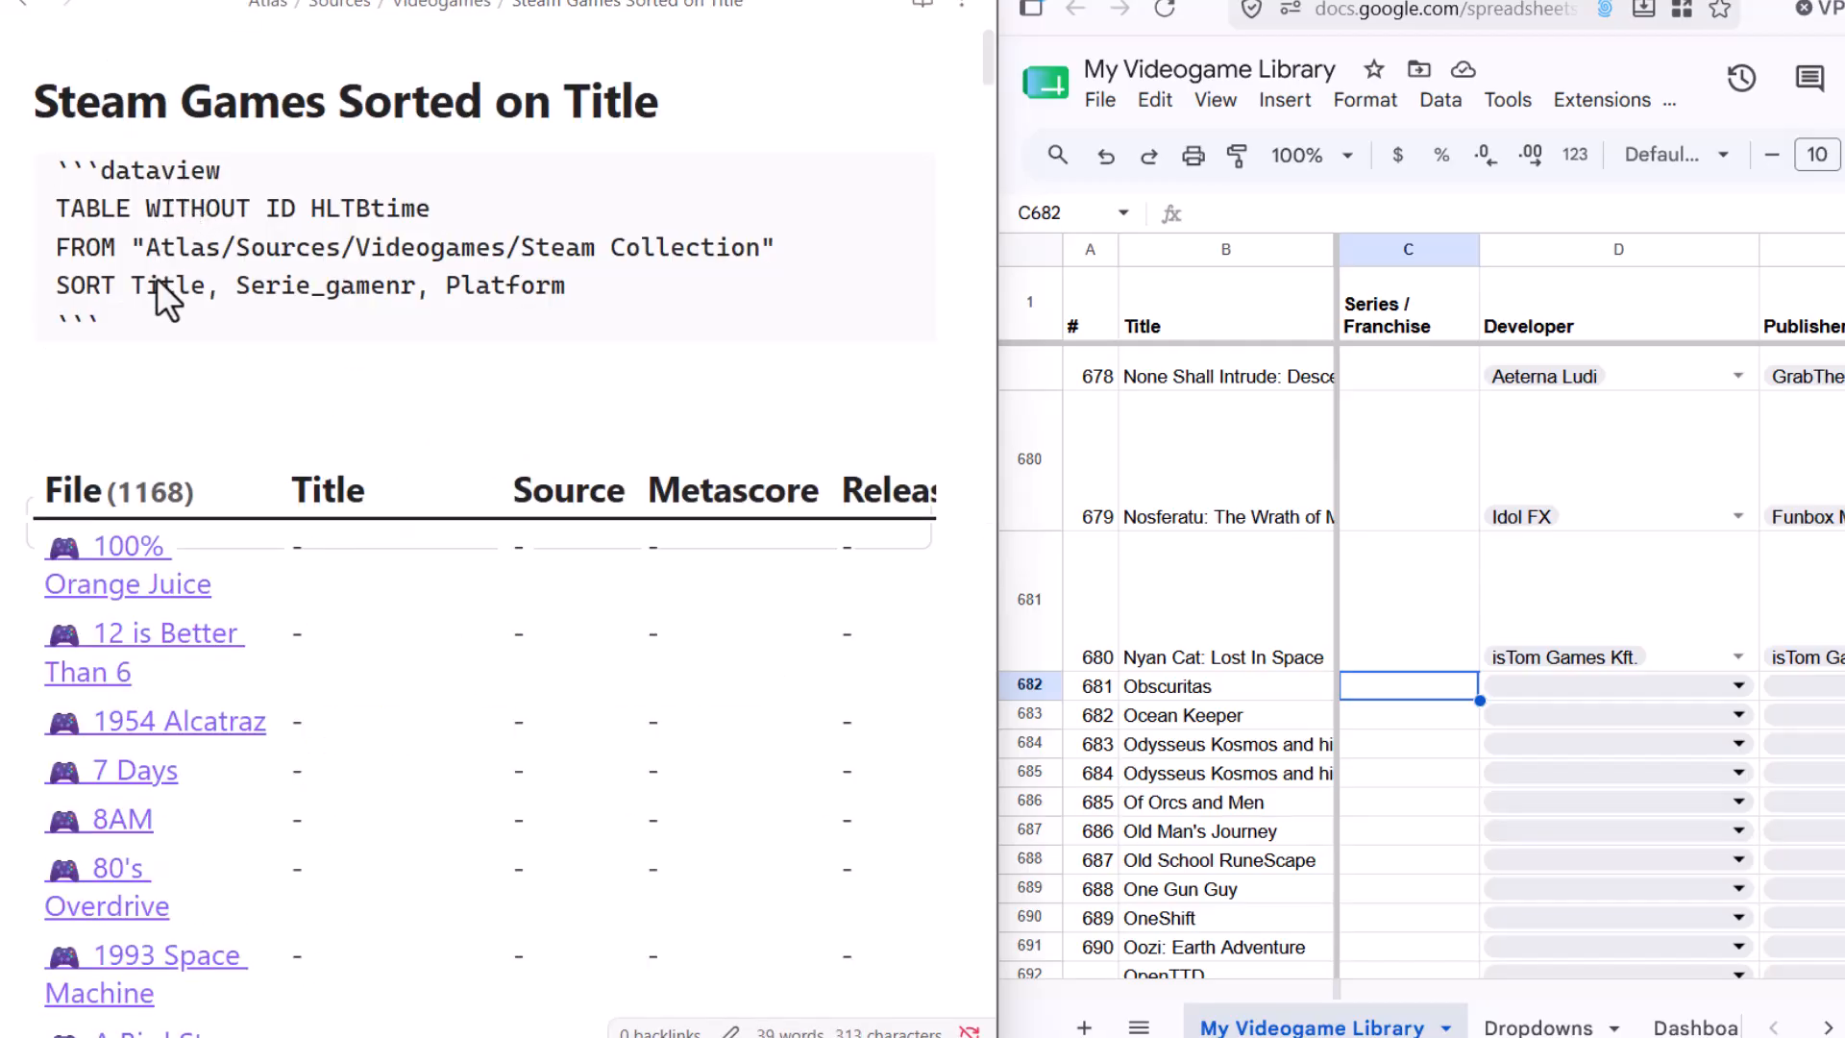
click(169, 361)
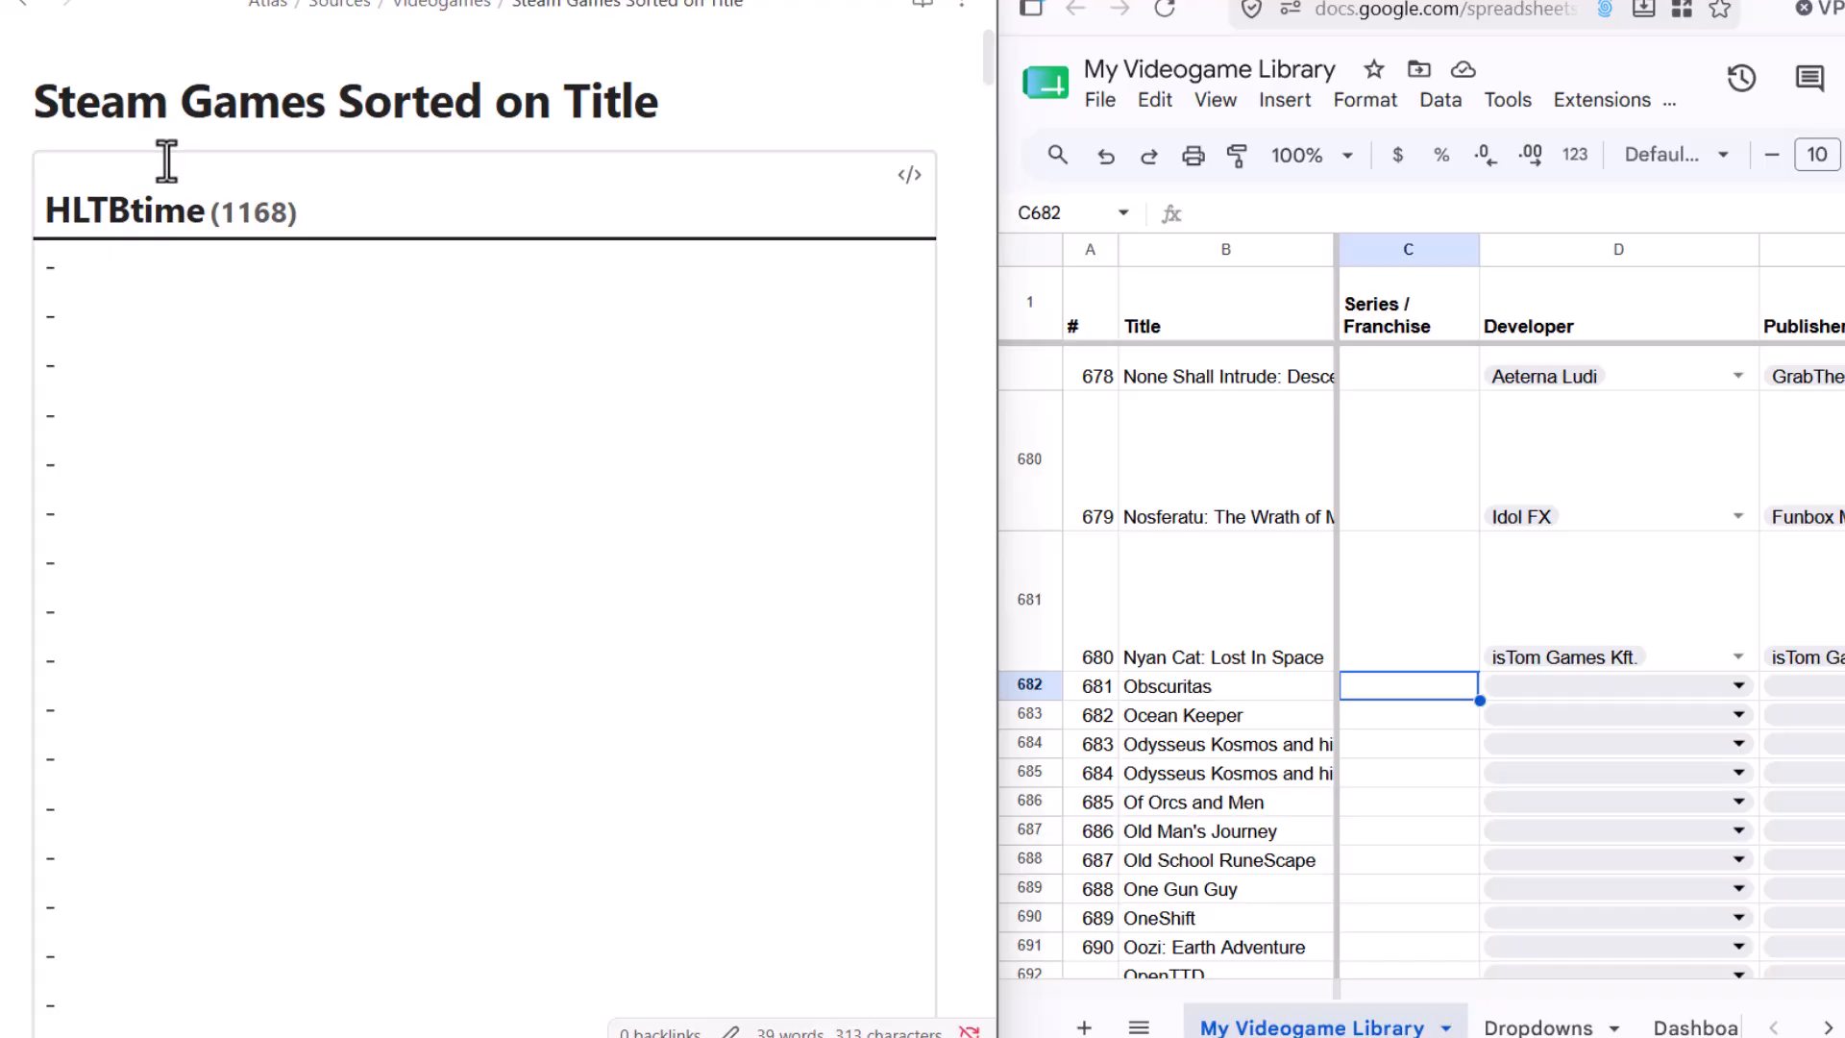
click(908, 176)
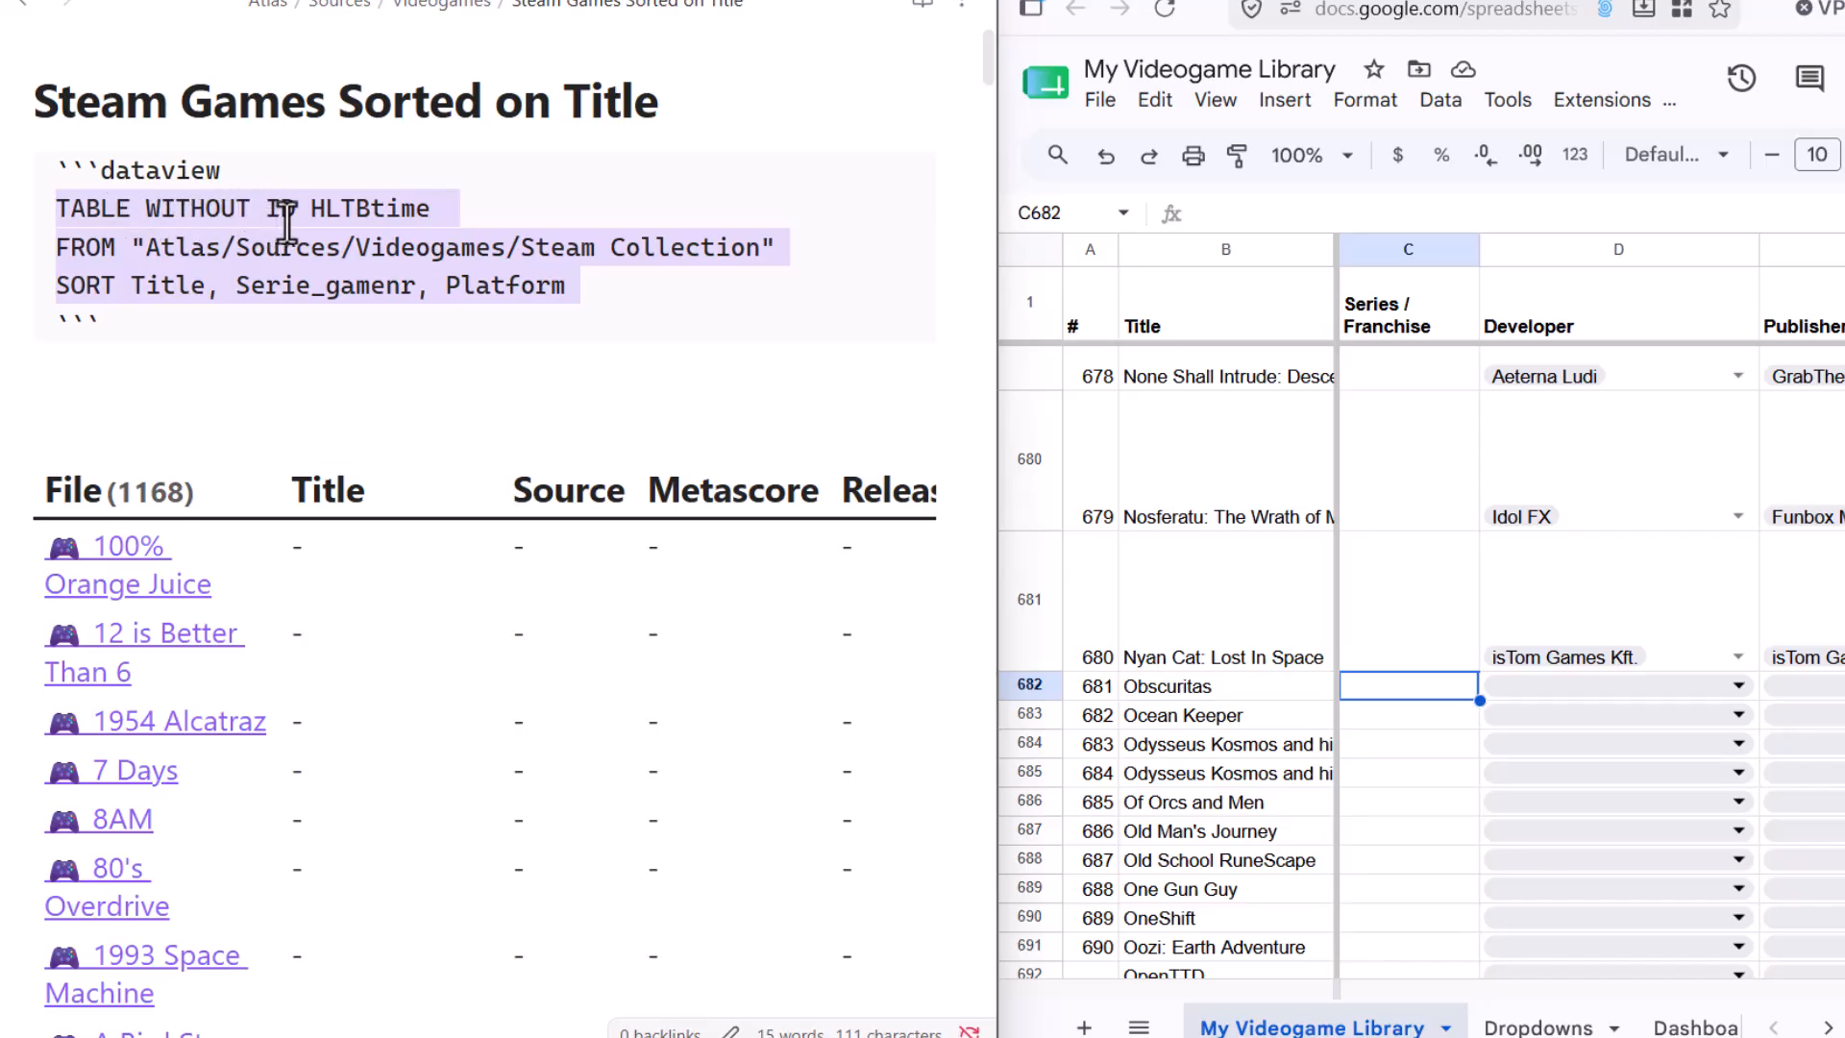
double_click(374, 209)
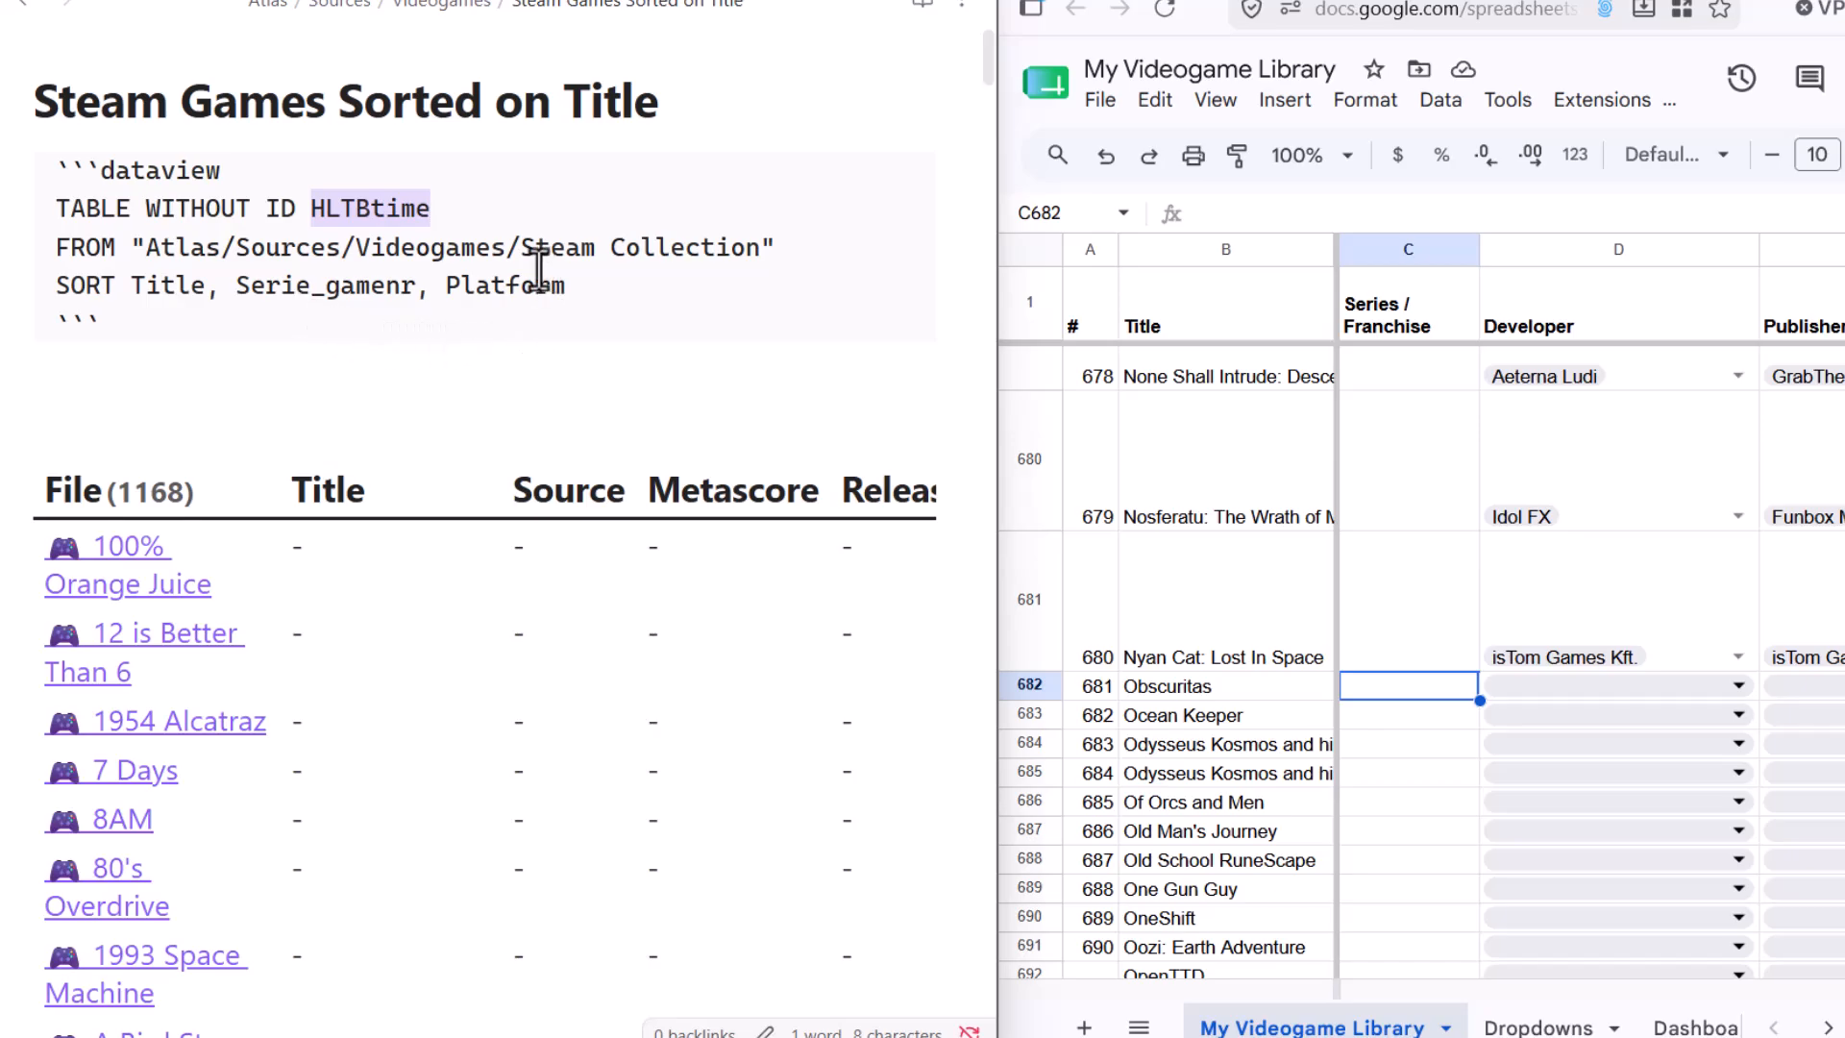
click(759, 87)
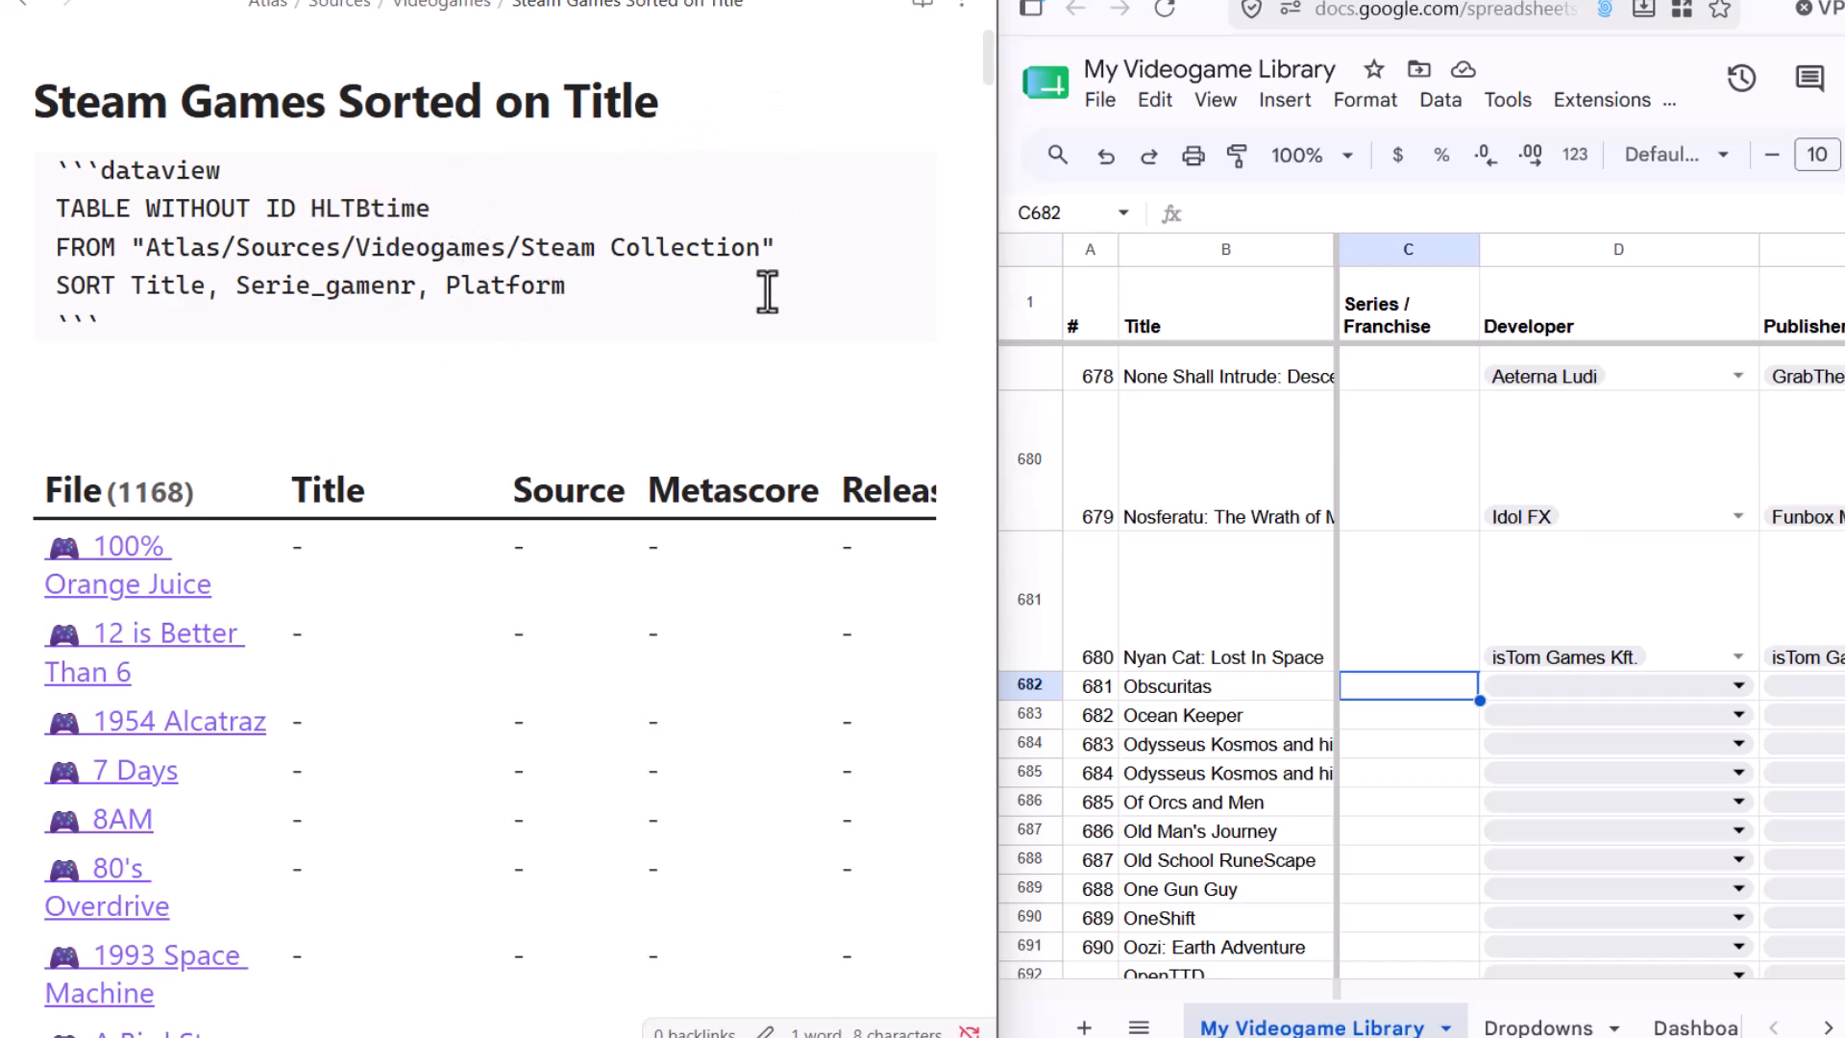
click(702, 370)
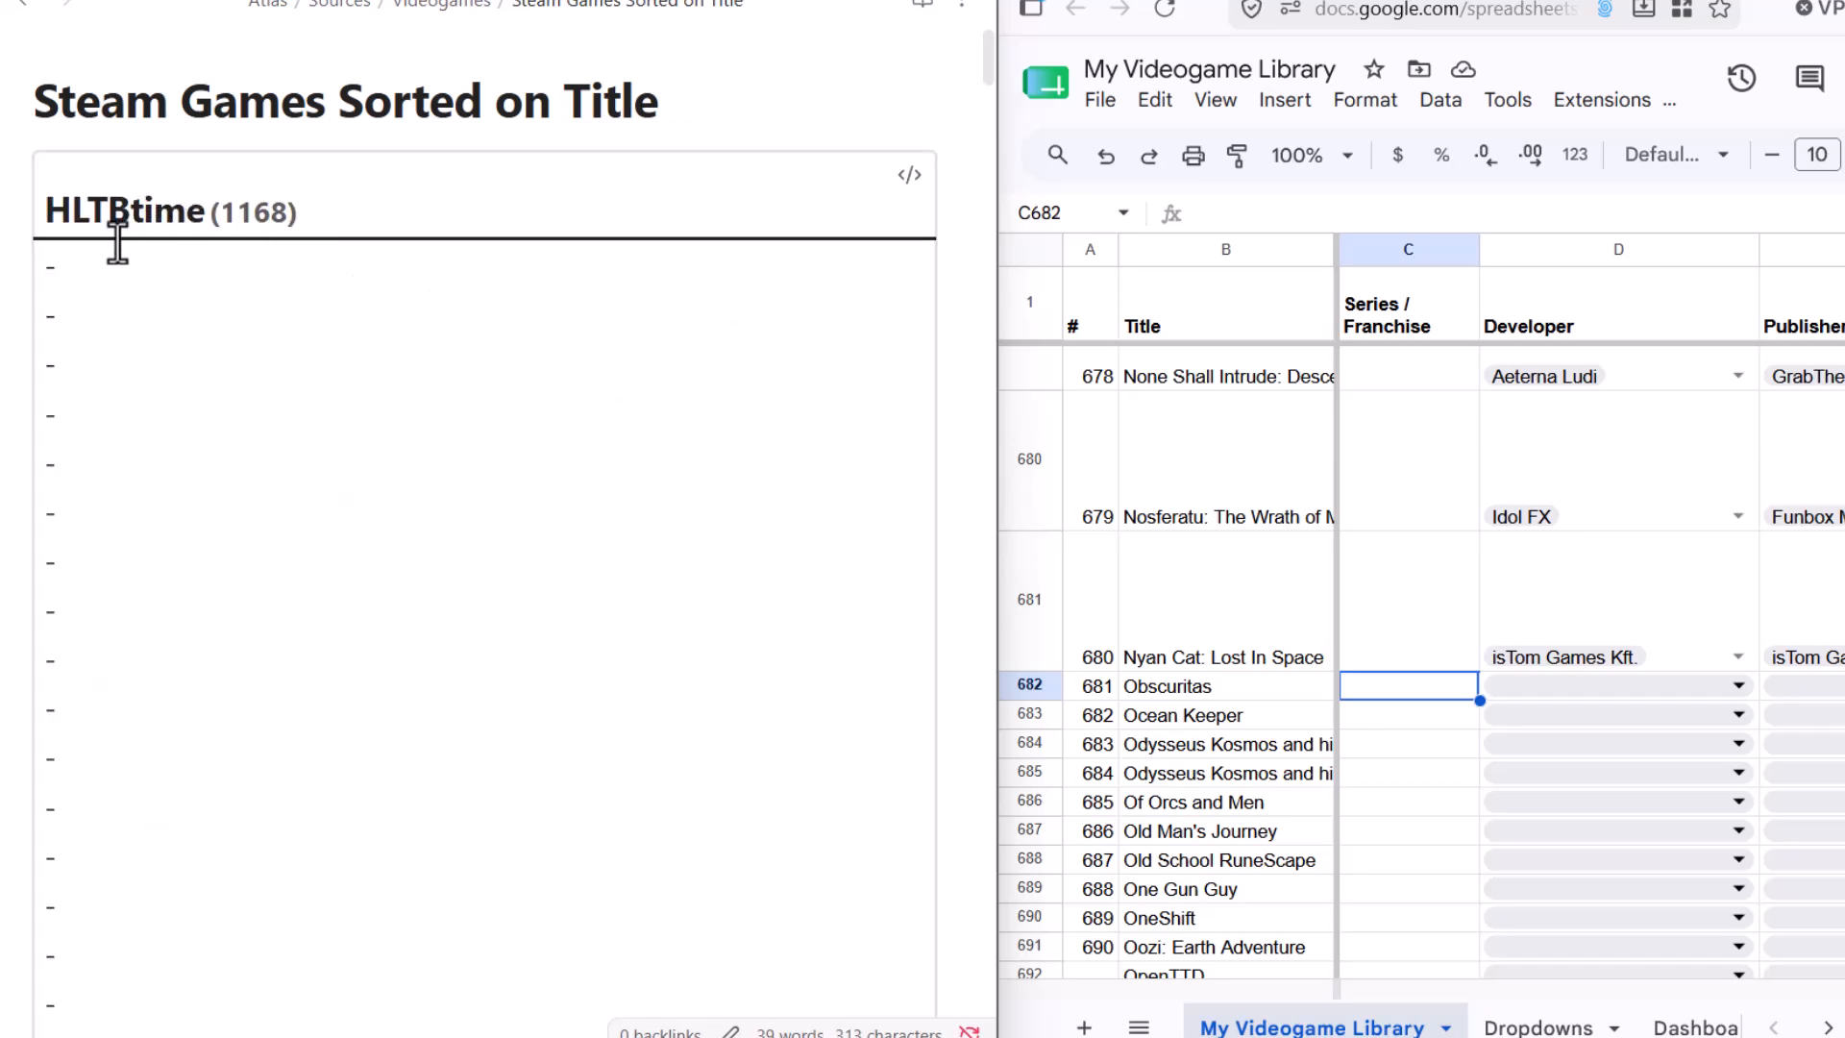
drag(38, 259, 116, 783)
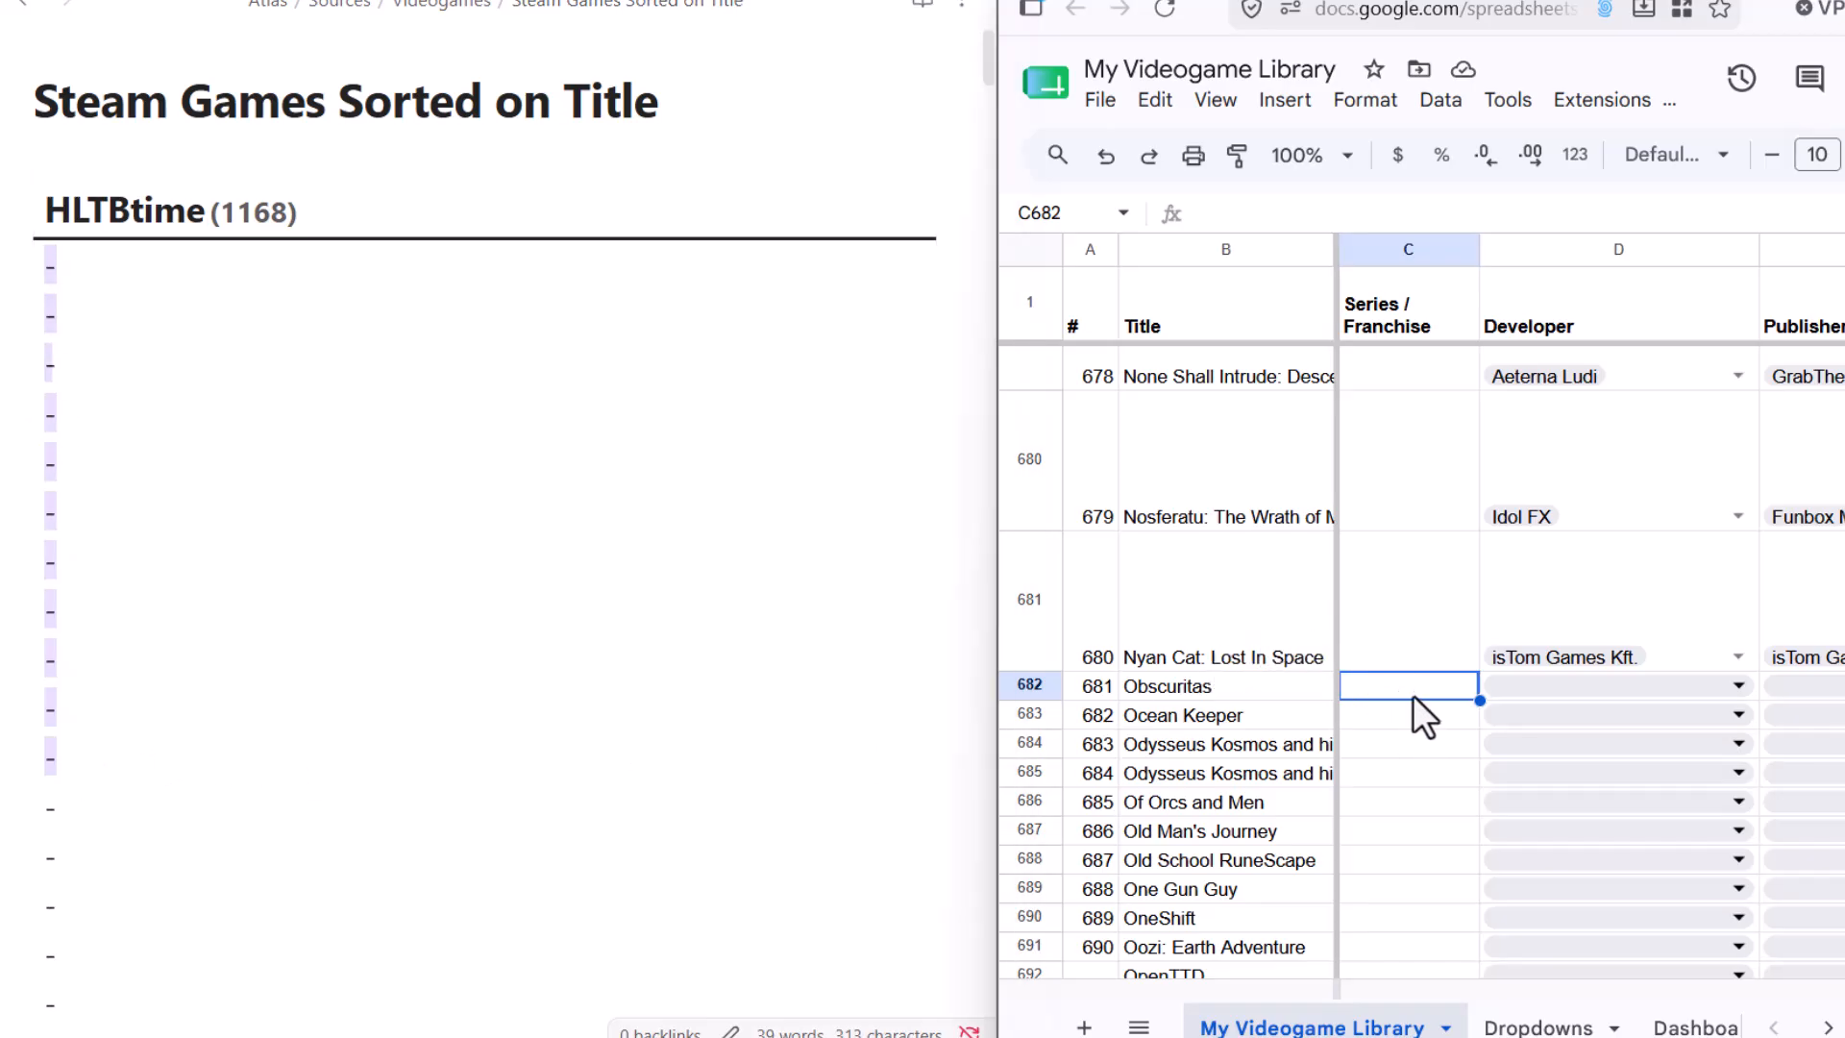
Review the spreadsheet columns along the Obscuritas row, from Series / Franchise through column AS.
drag(1416, 689, 1443, 974)
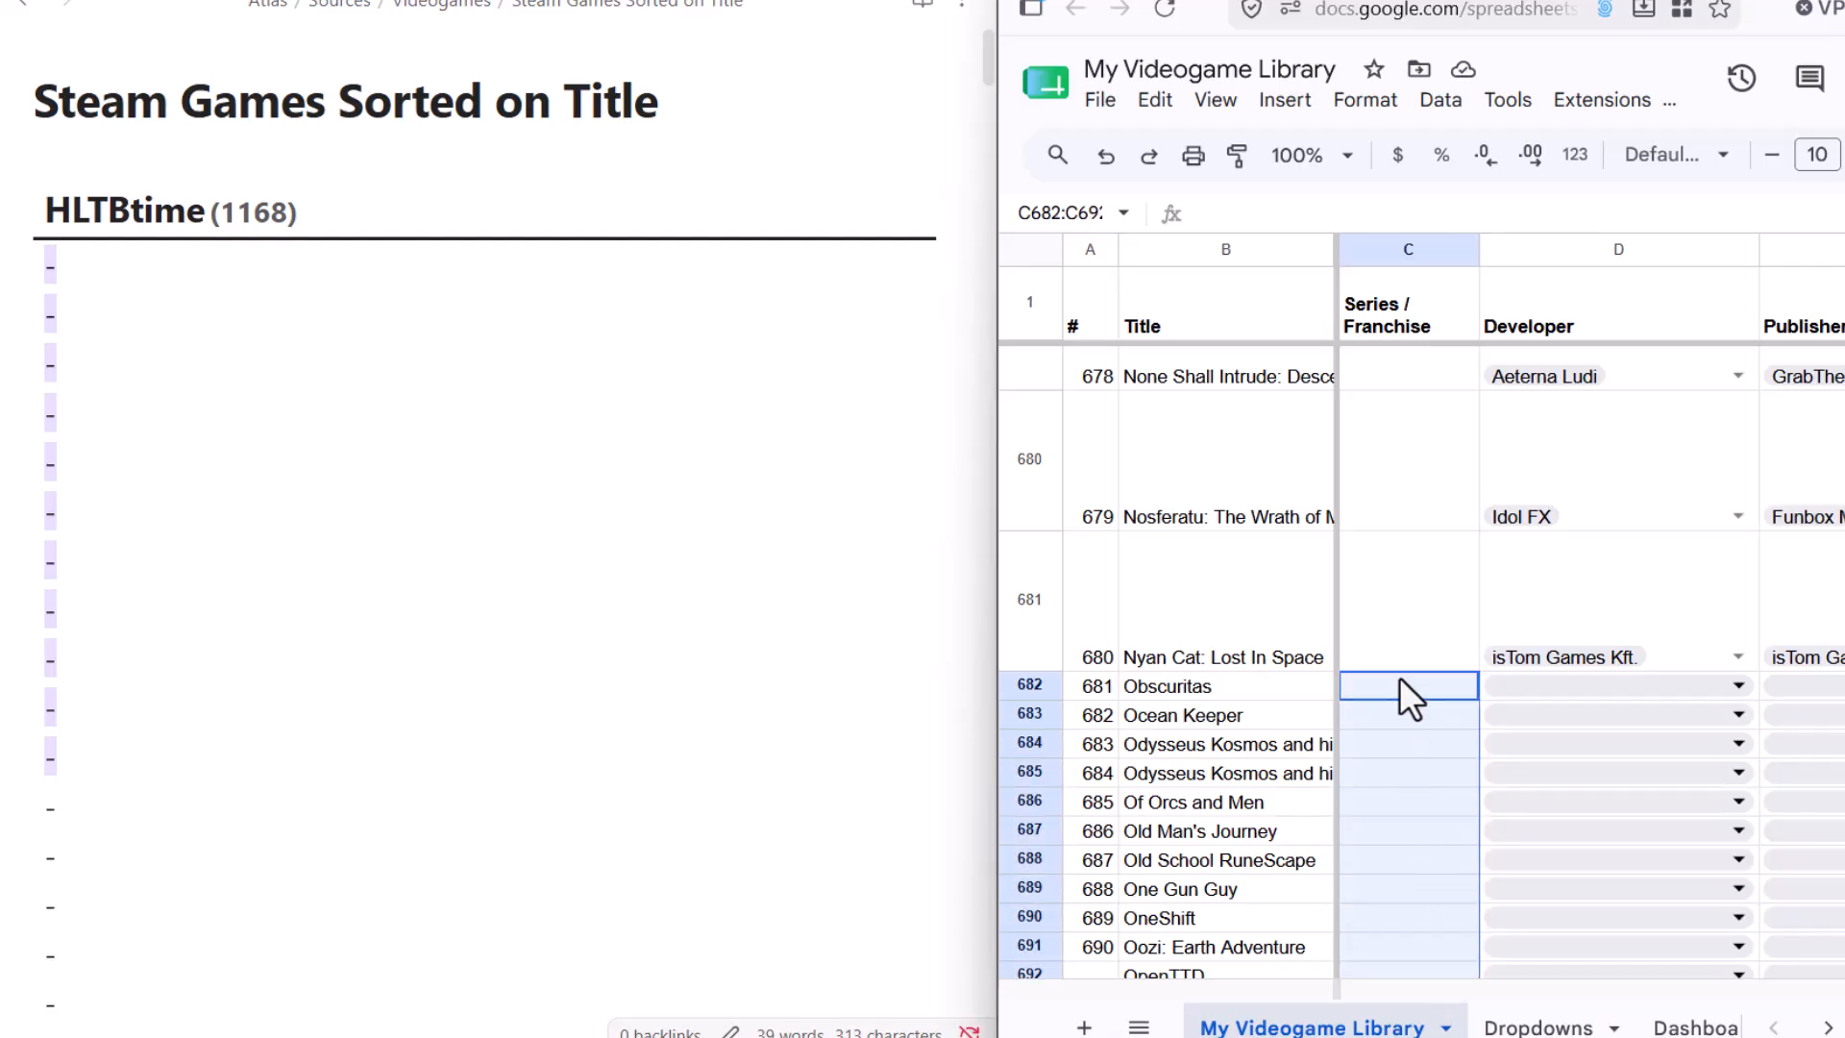
click(1368, 680)
click(1320, 680)
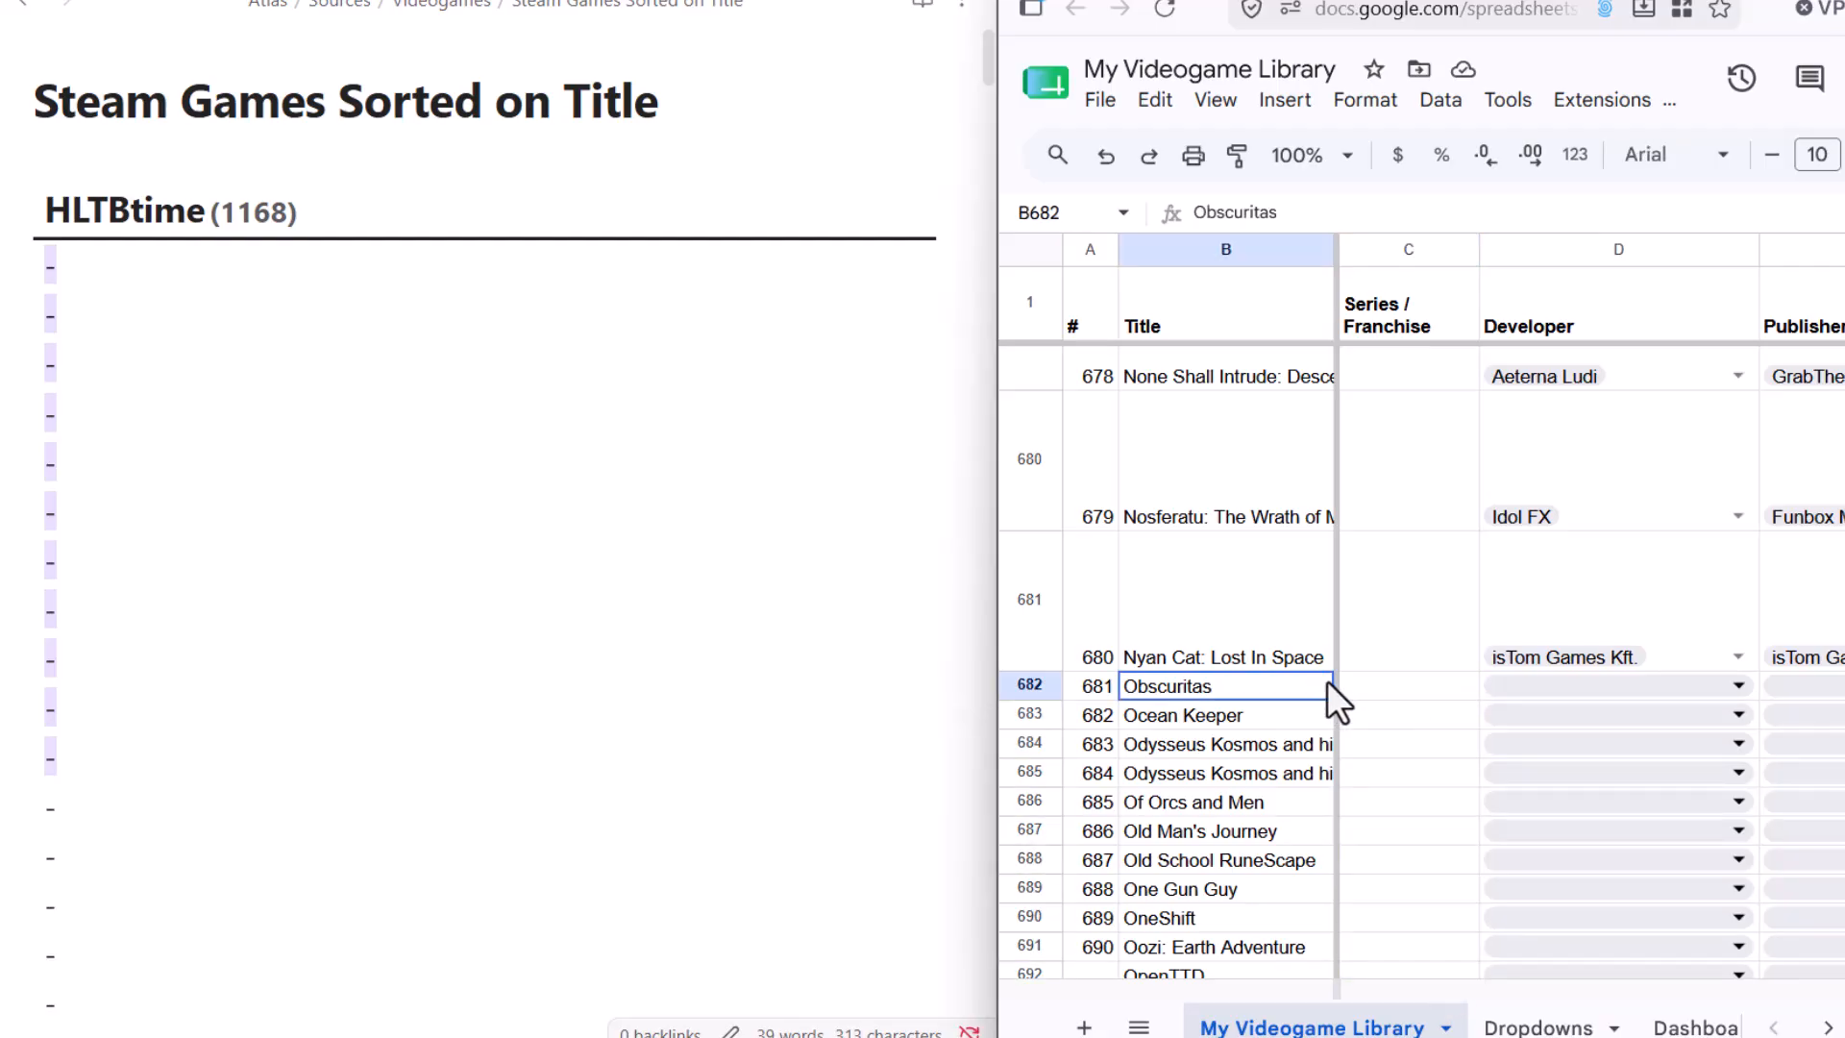
key(Right)
key(Right)
key(Right)
key(Right)
key(Right)
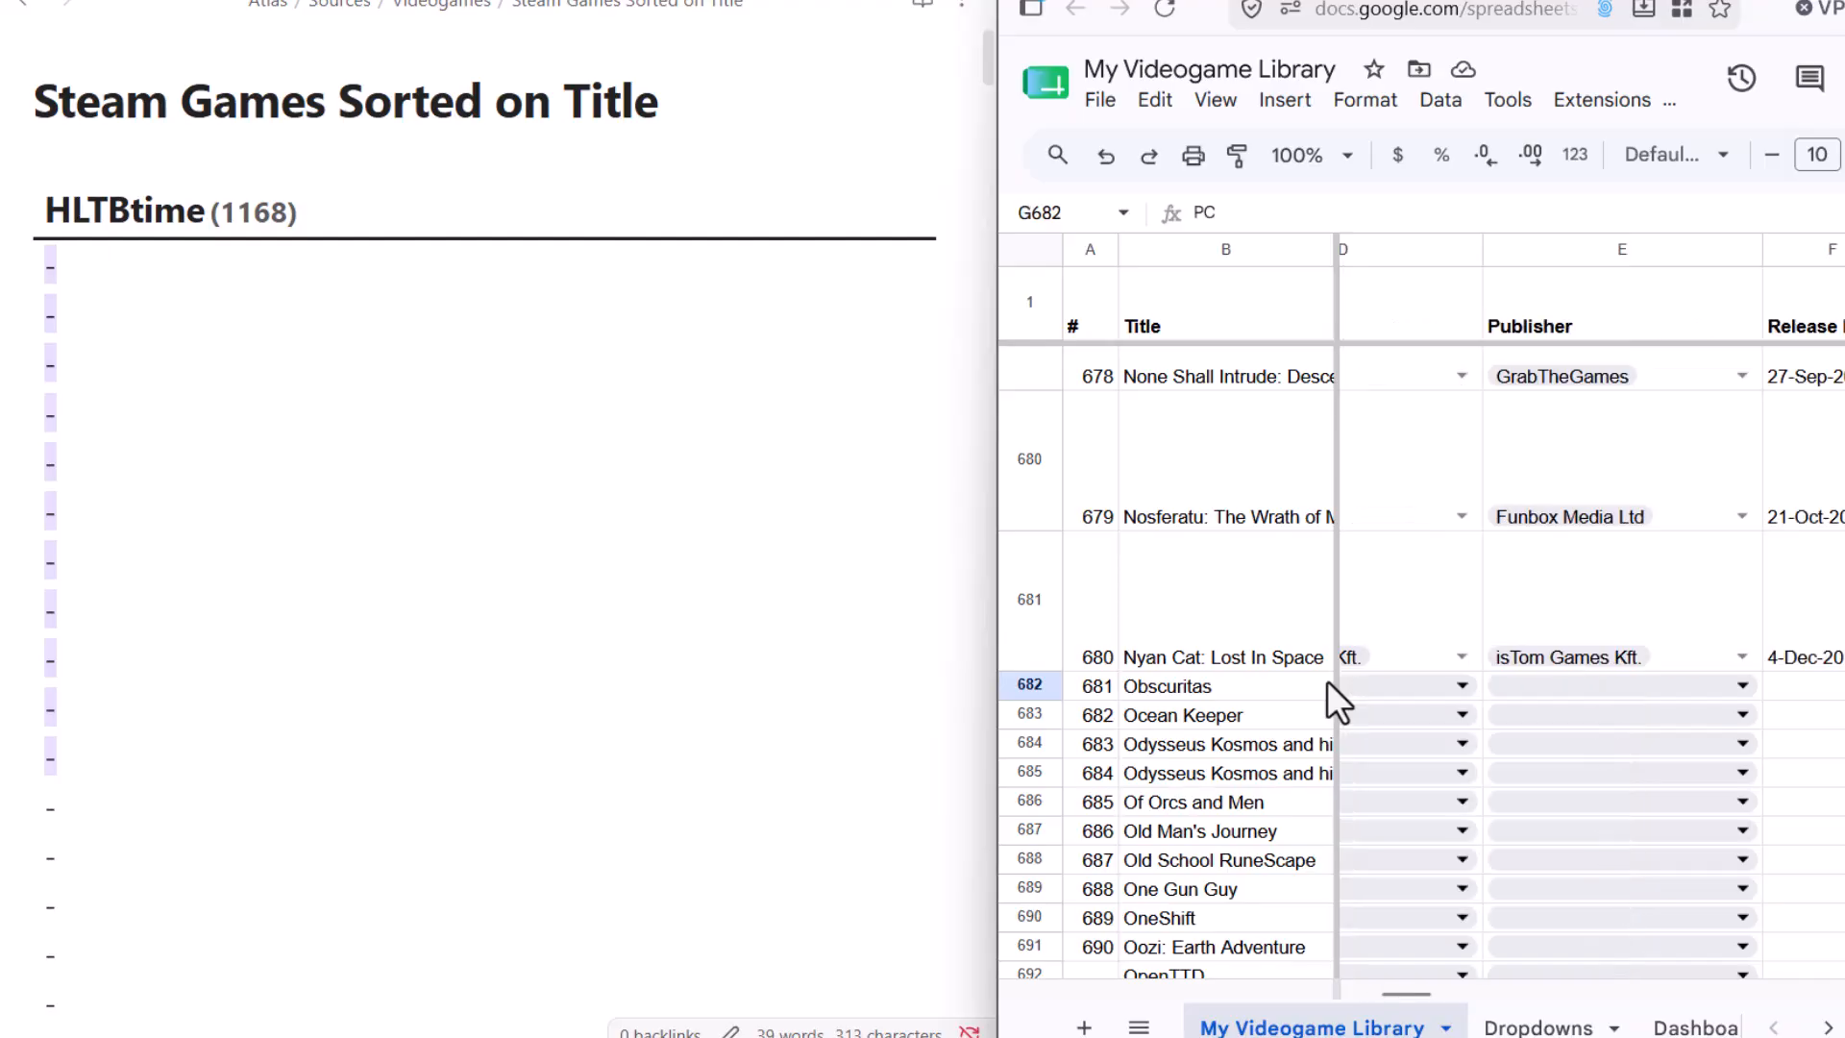
key(Right)
key(Right)
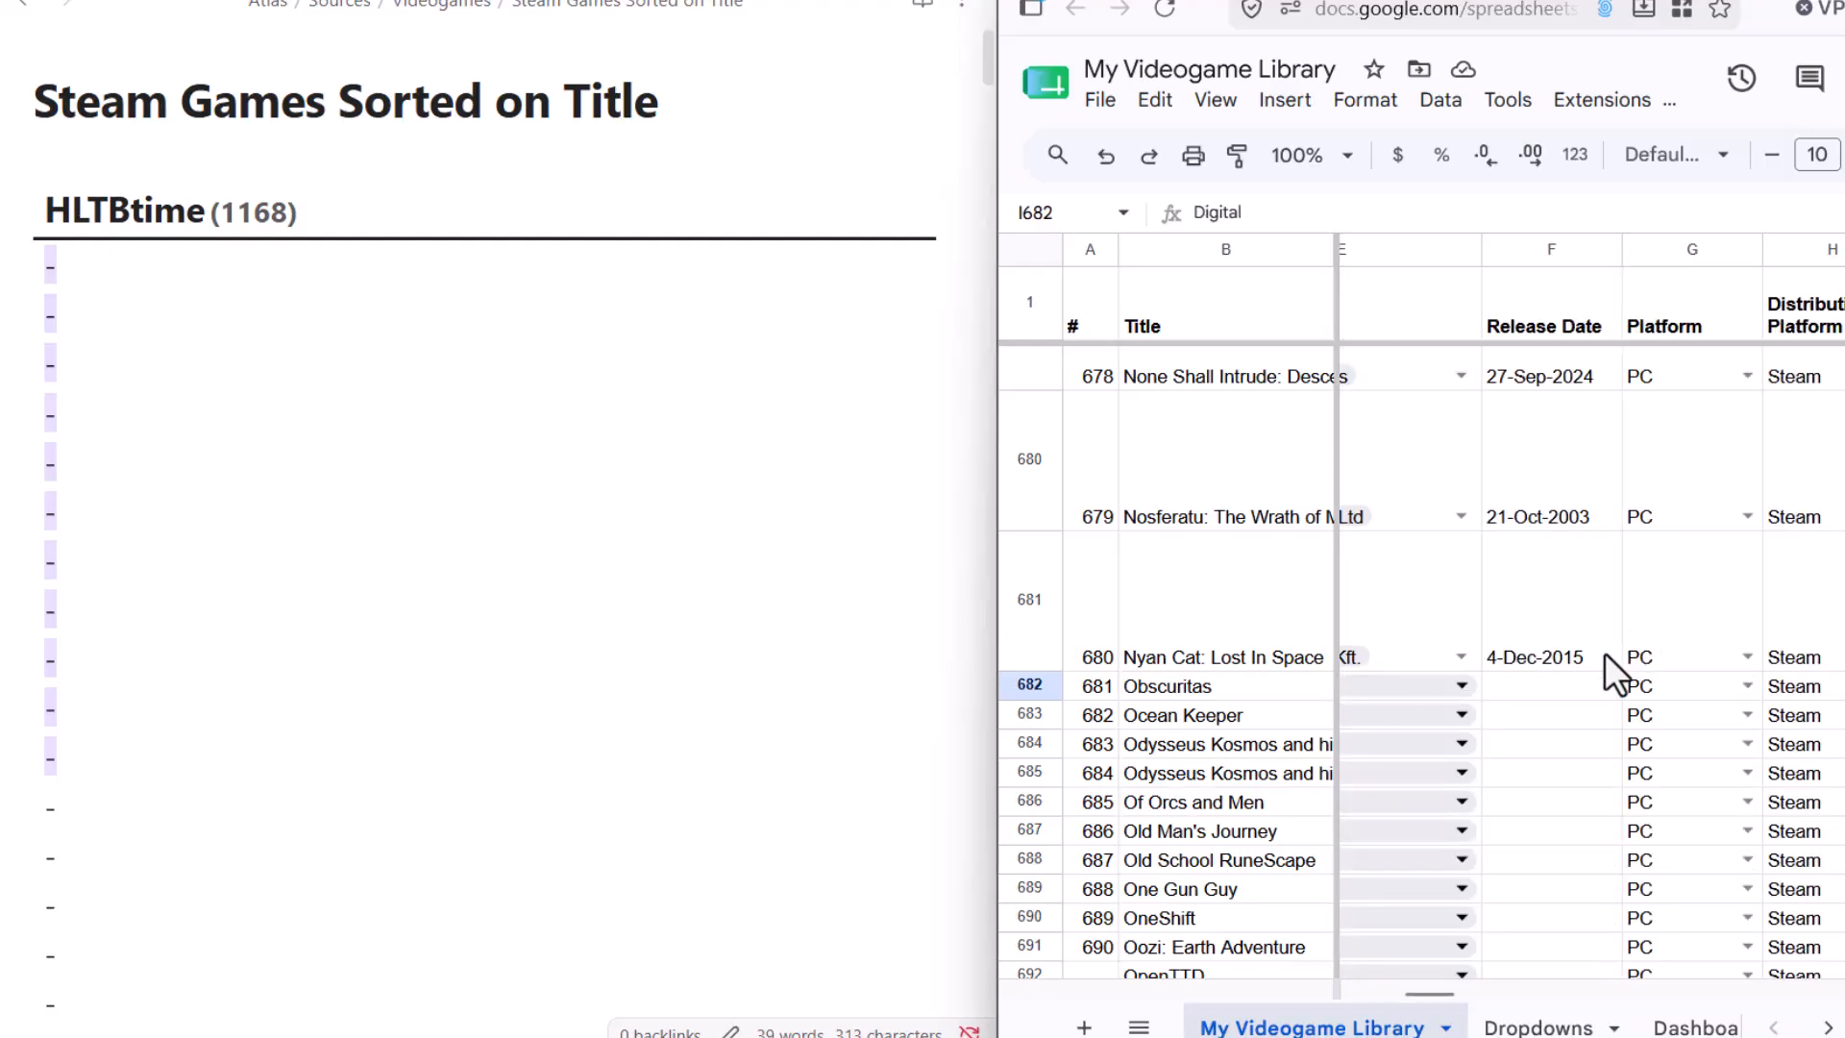
key(Right)
key(Right)
key(Right)
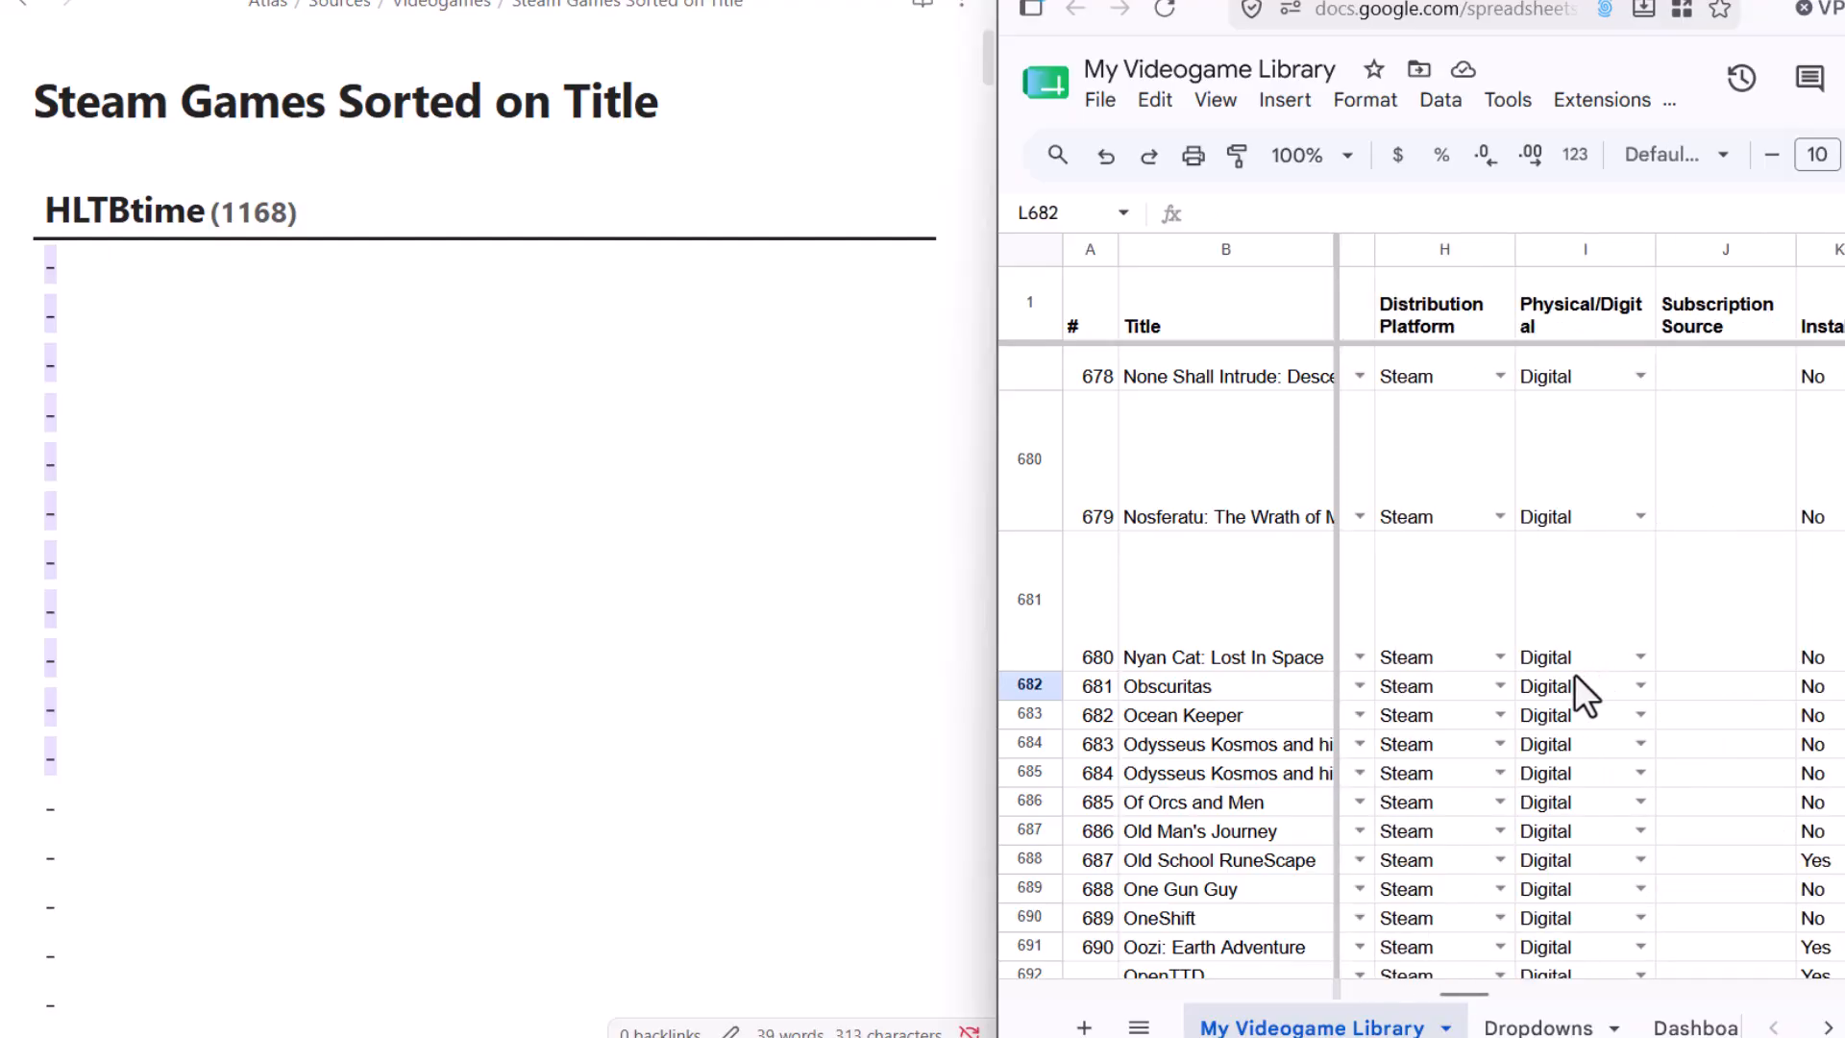
key(Right)
key(Left)
key(Left)
key(Right)
key(Right)
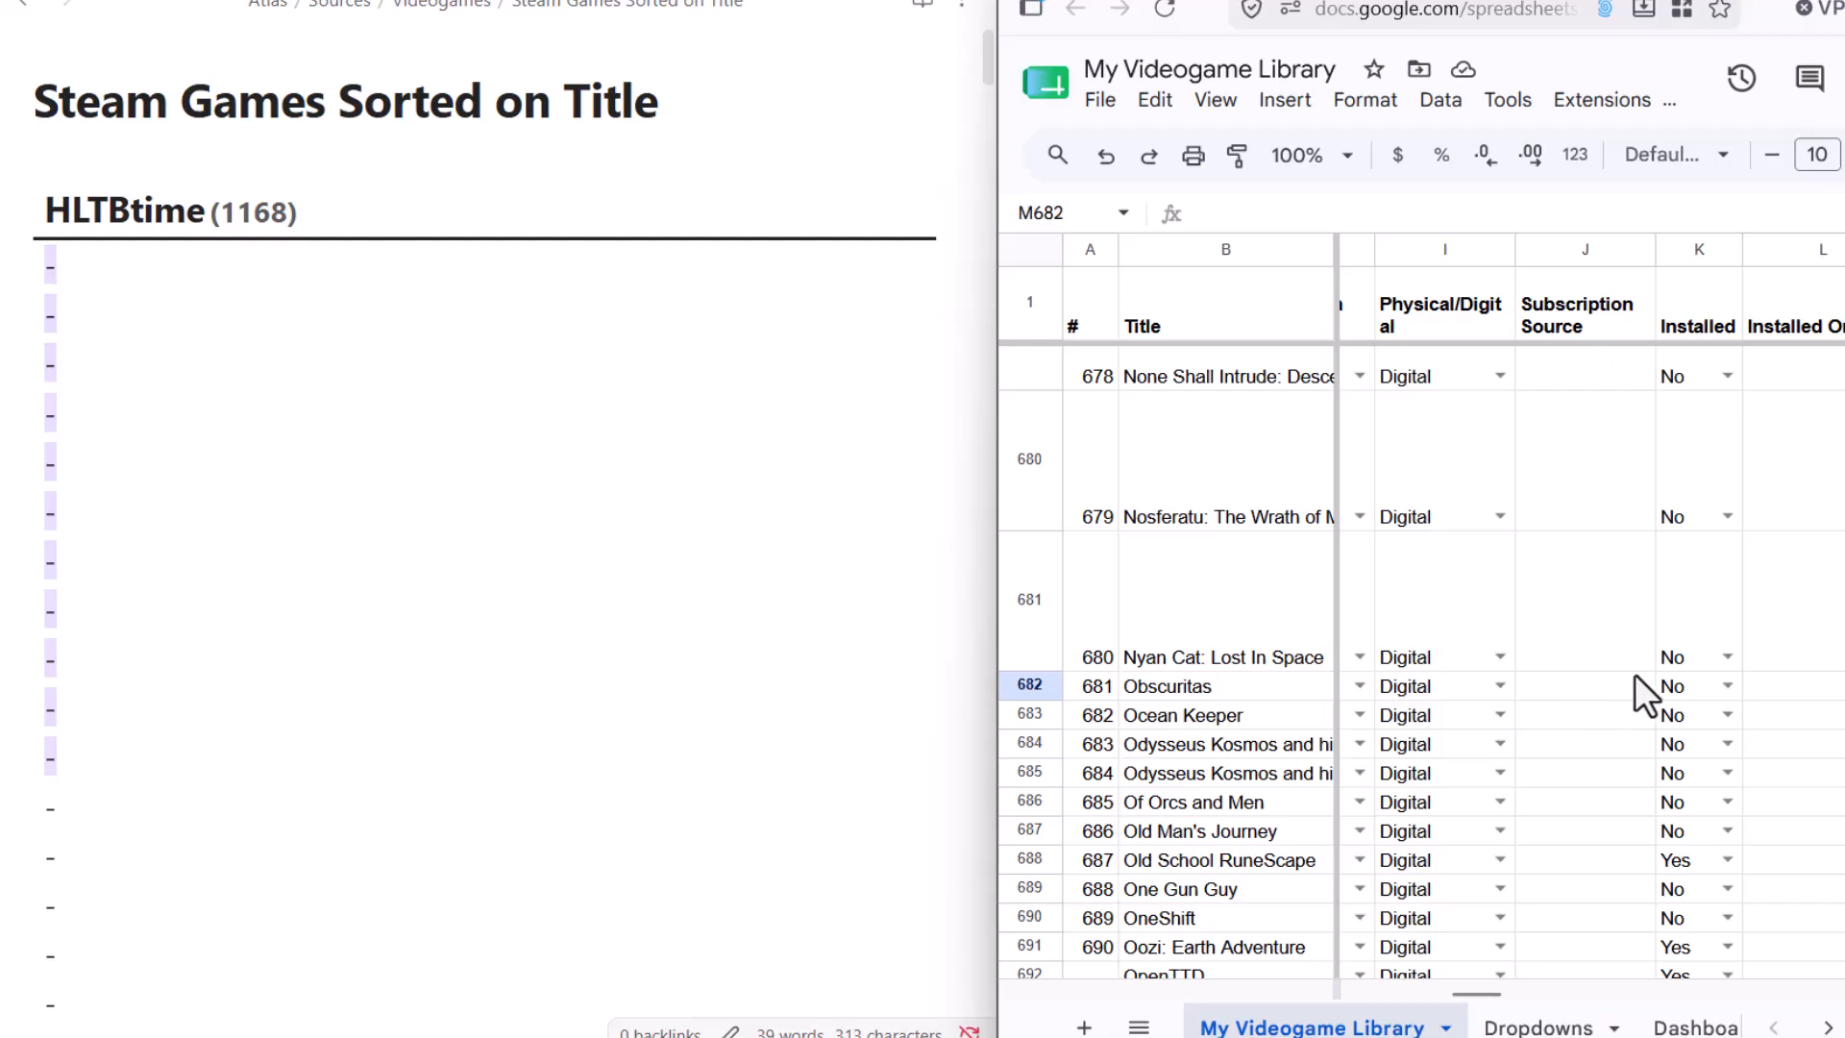
key(Right)
key(Right)
key(Right)
key(Right)
key(Right)
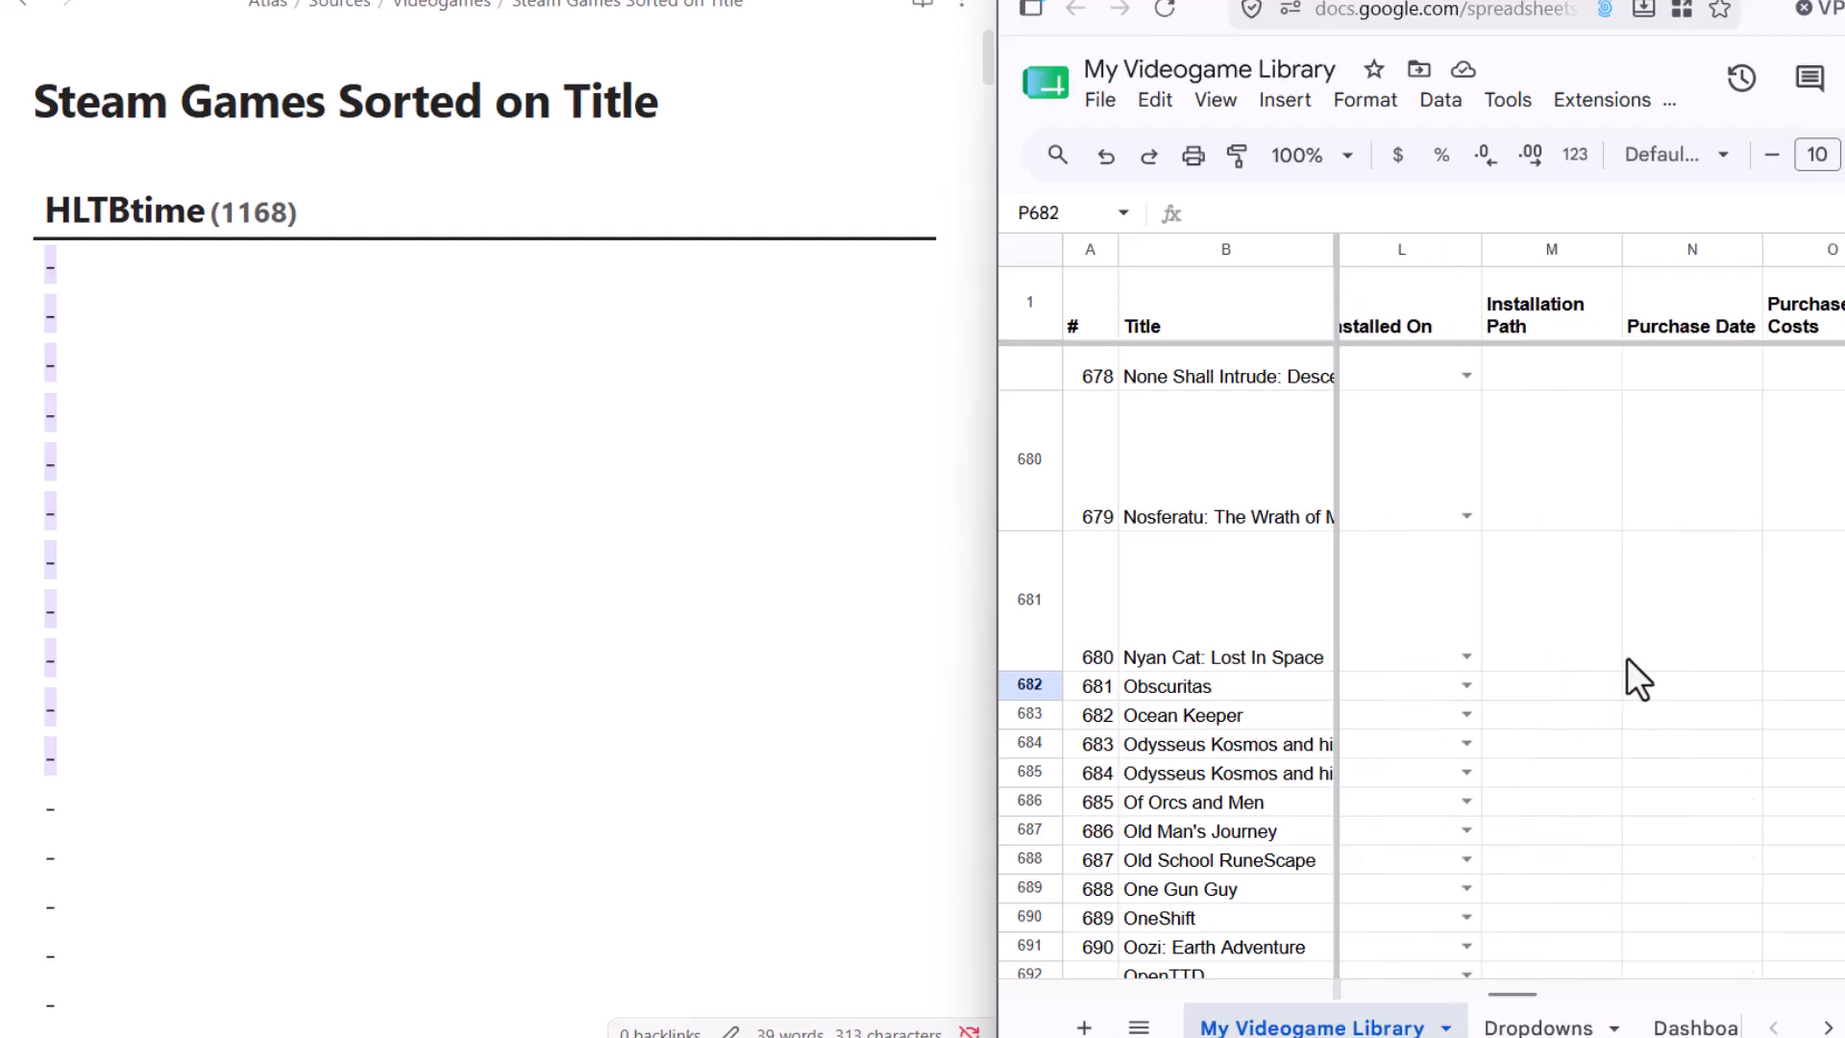
key(Right)
key(Right)
key(Right)
key(Right)
key(Right)
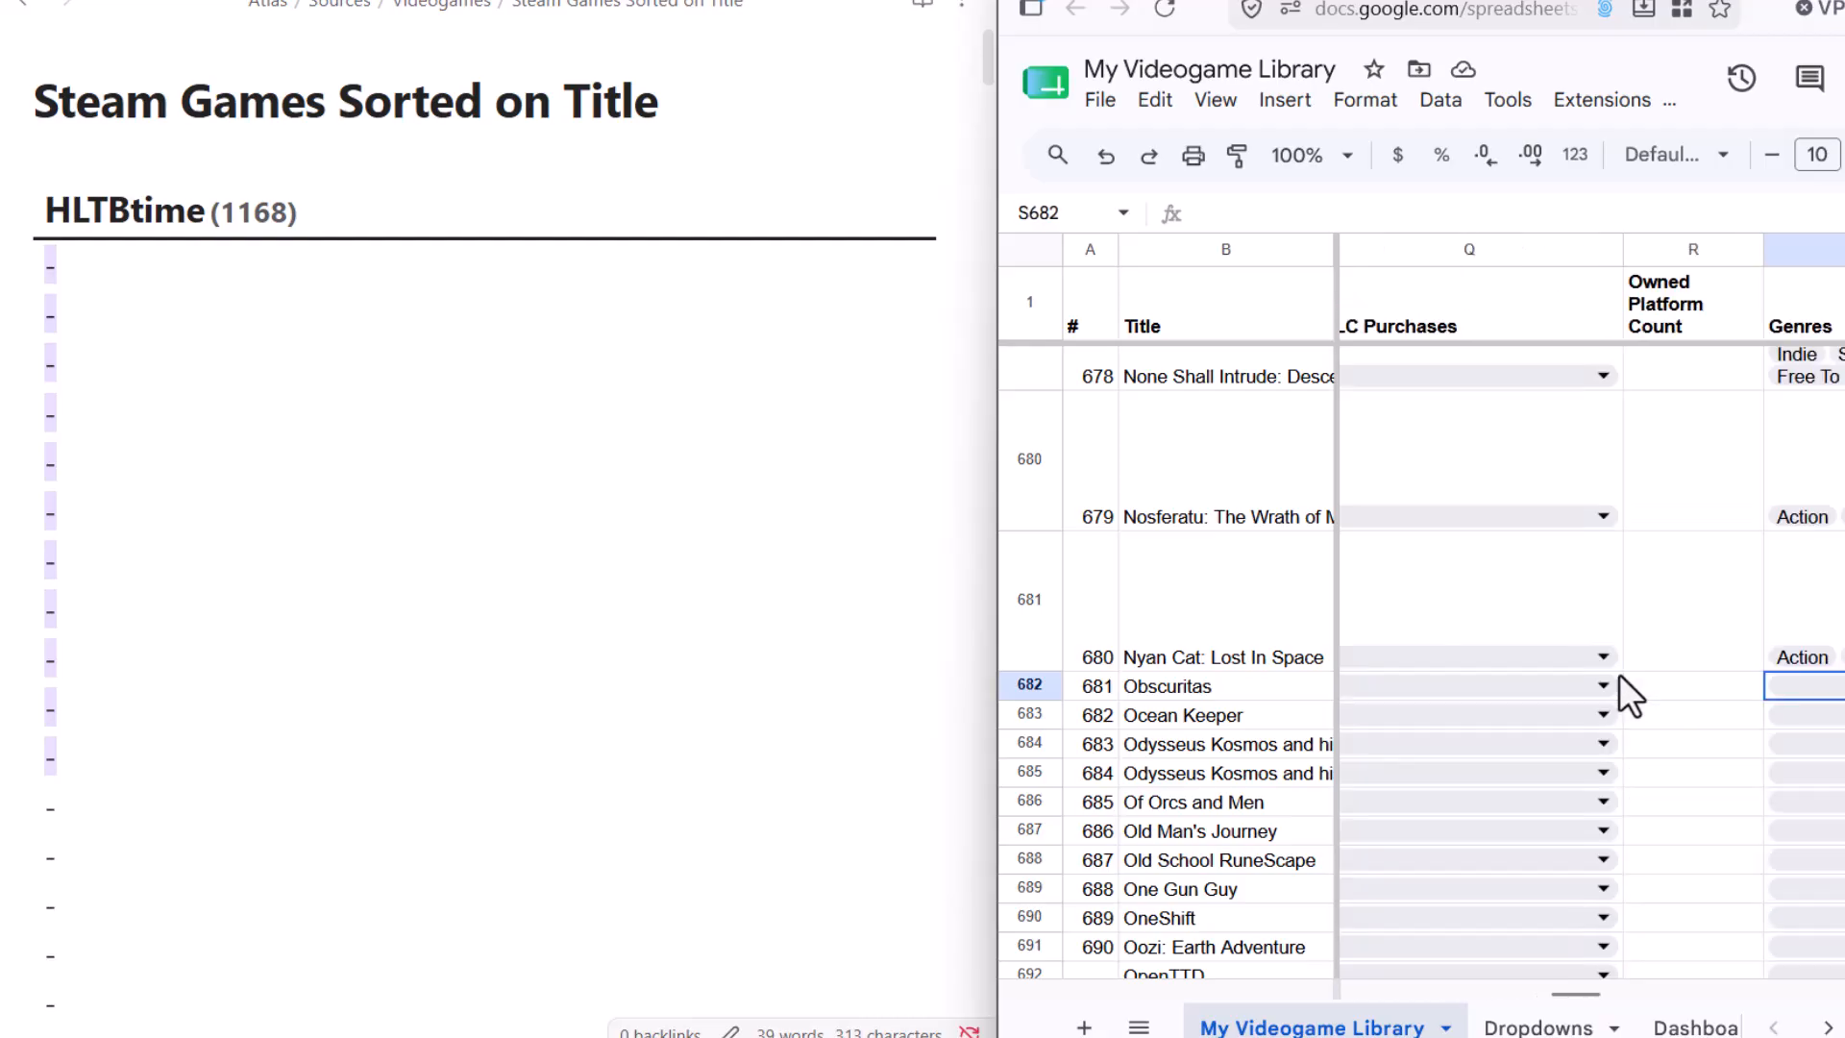
key(Right)
key(Right)
key(Right)
key(Right)
key(Right)
key(Right)
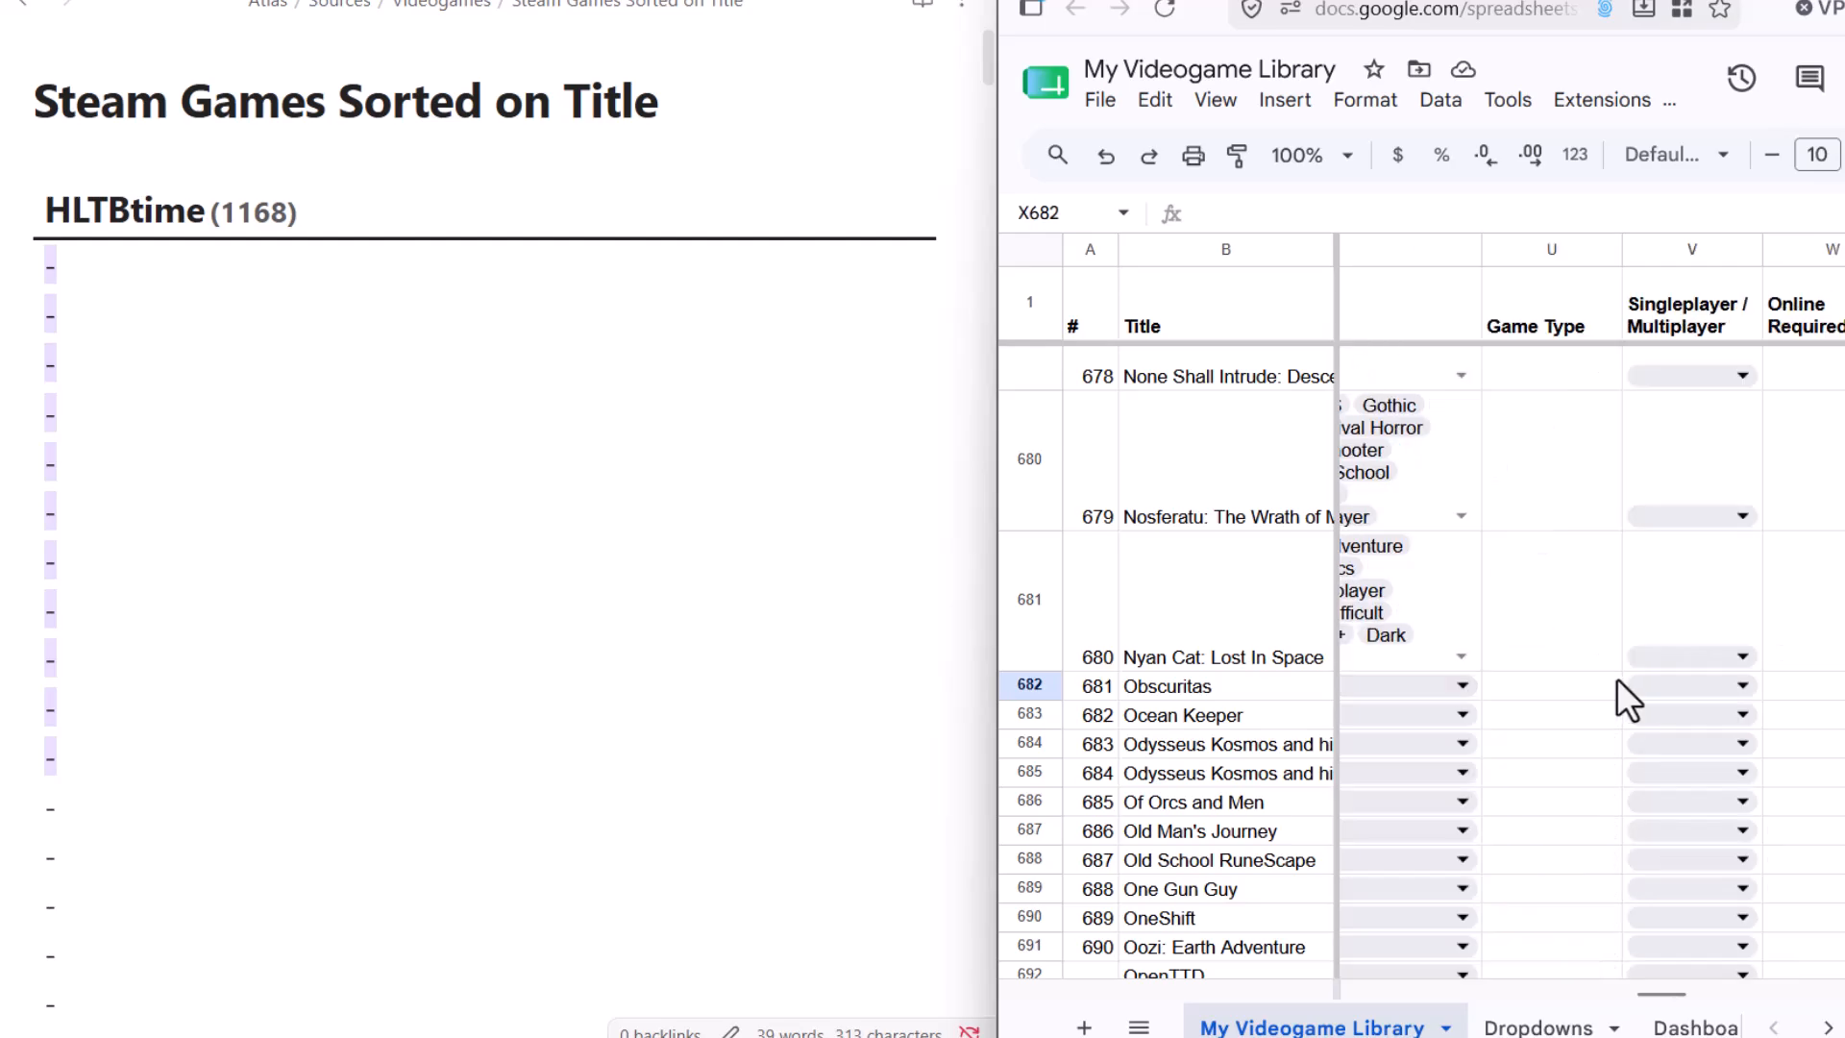
key(Right)
key(Right)
key(Right)
key(Right)
key(Right)
key(Right)
key(Right)
key(Right)
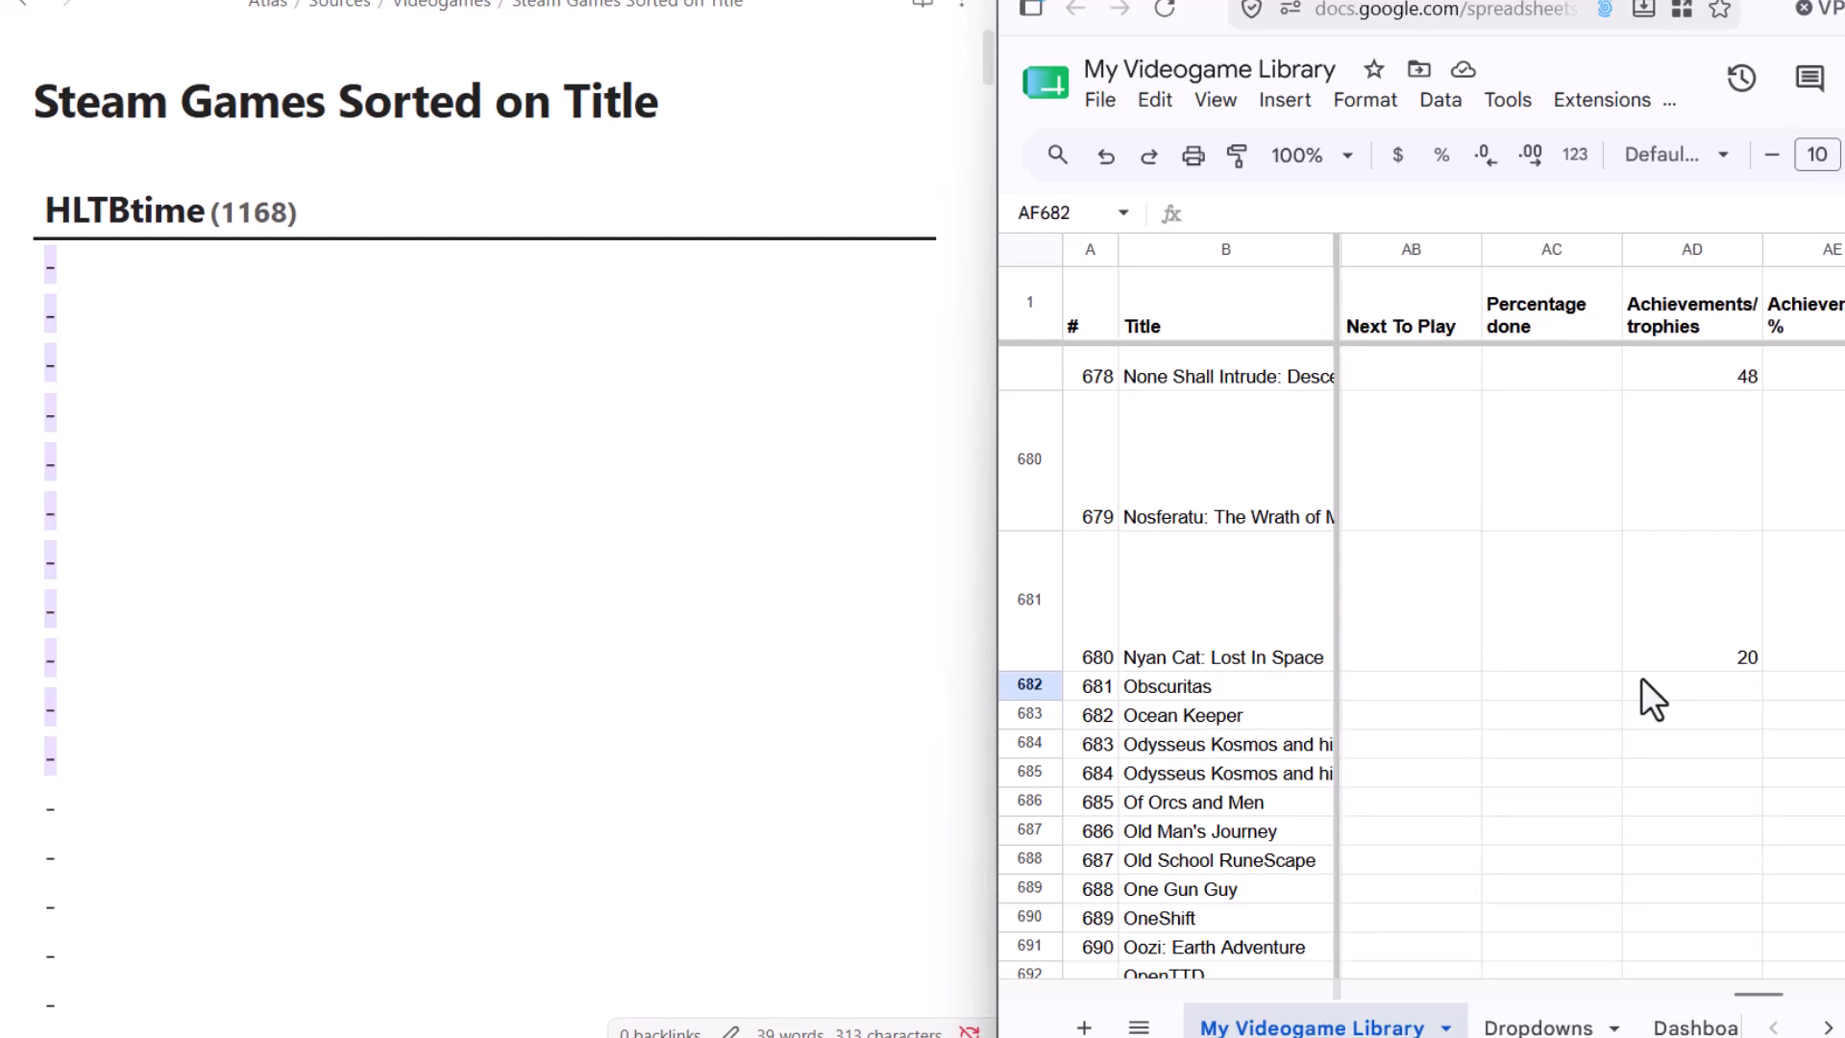
key(Right)
key(Right)
key(Right)
key(Right)
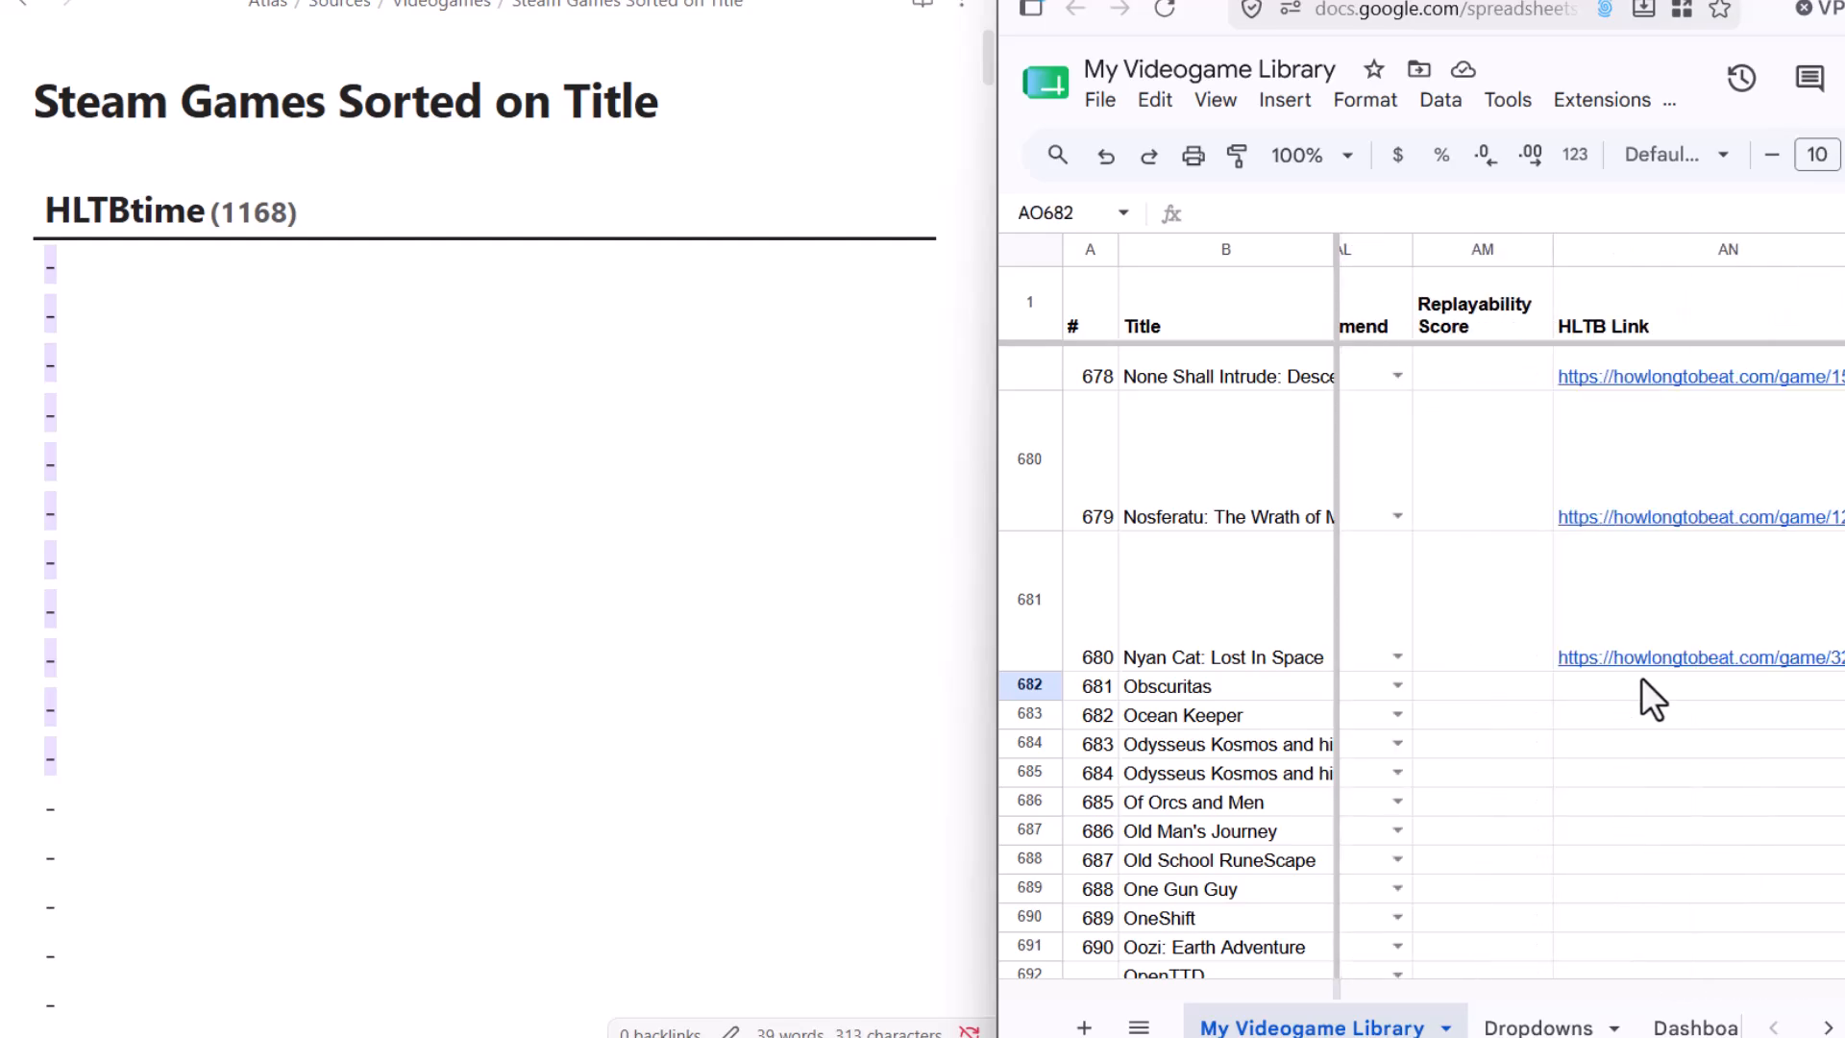
key(Right)
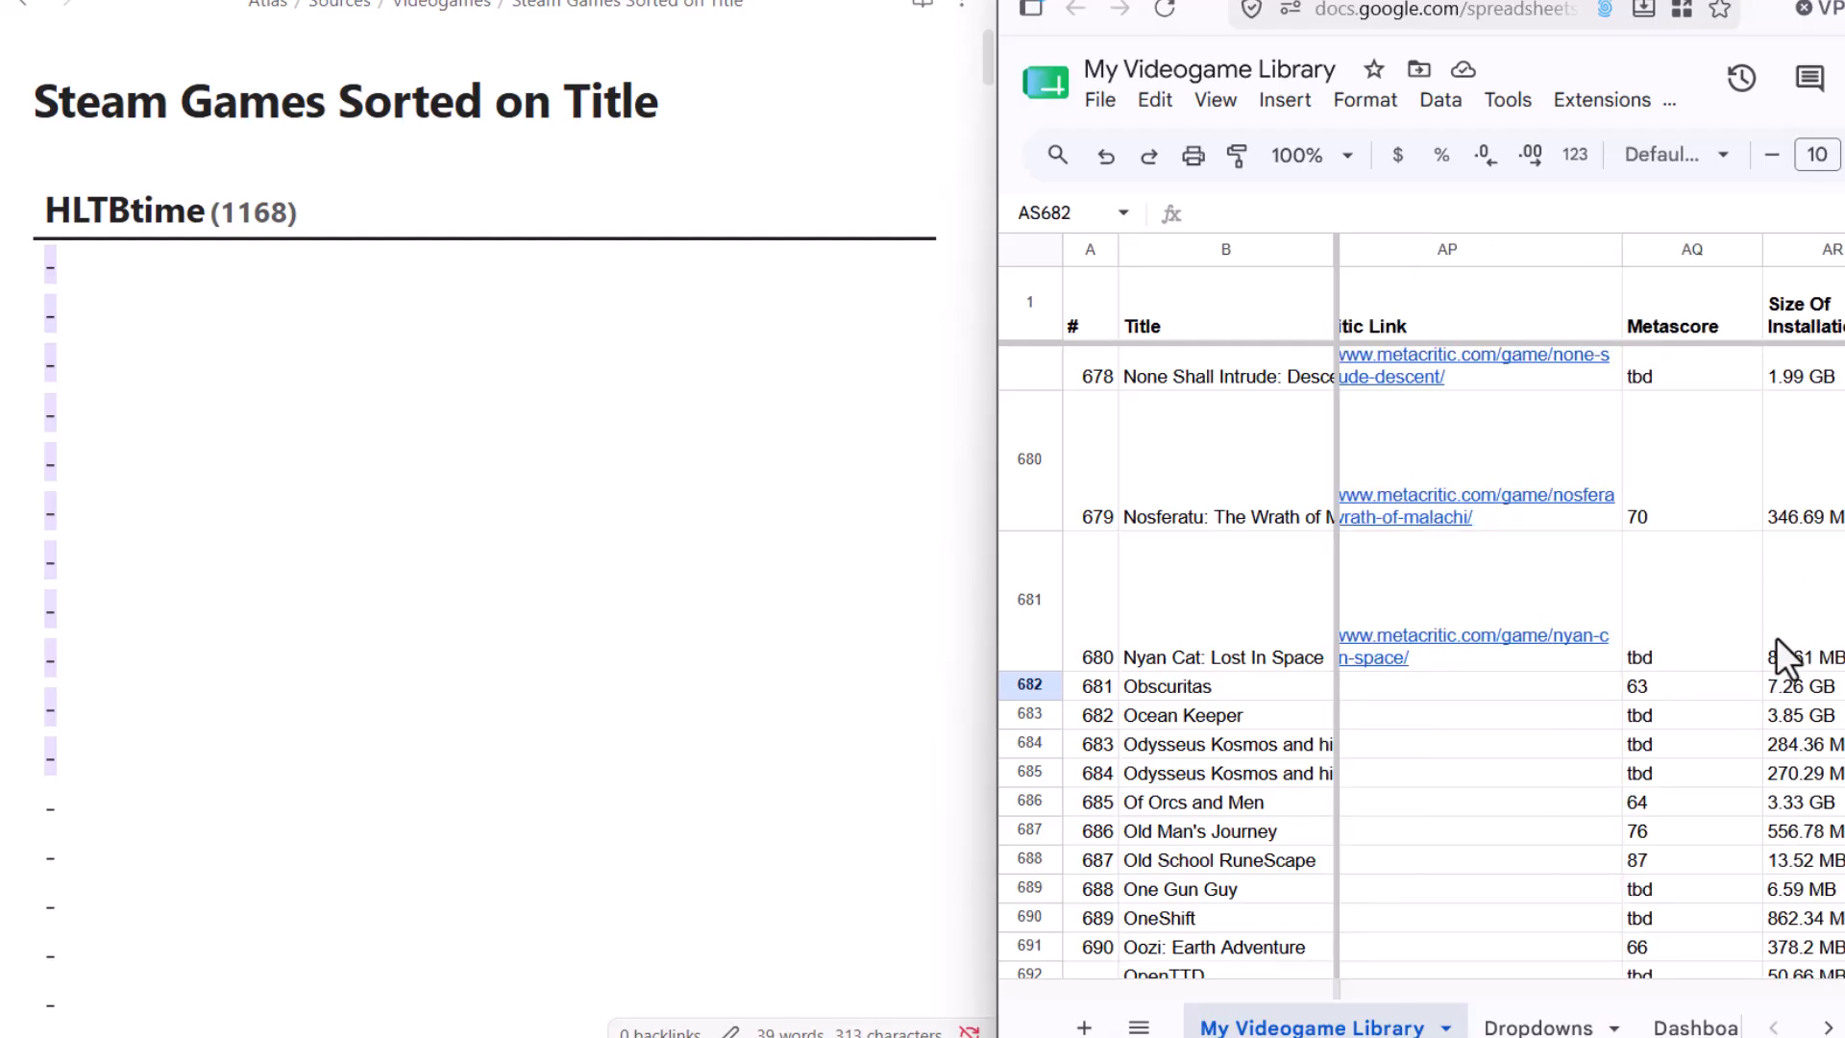
Go back along the Obscuritas row to its number cell in column A.
key(Left)
key(Left)
key(Left)
key(Left)
key(Left)
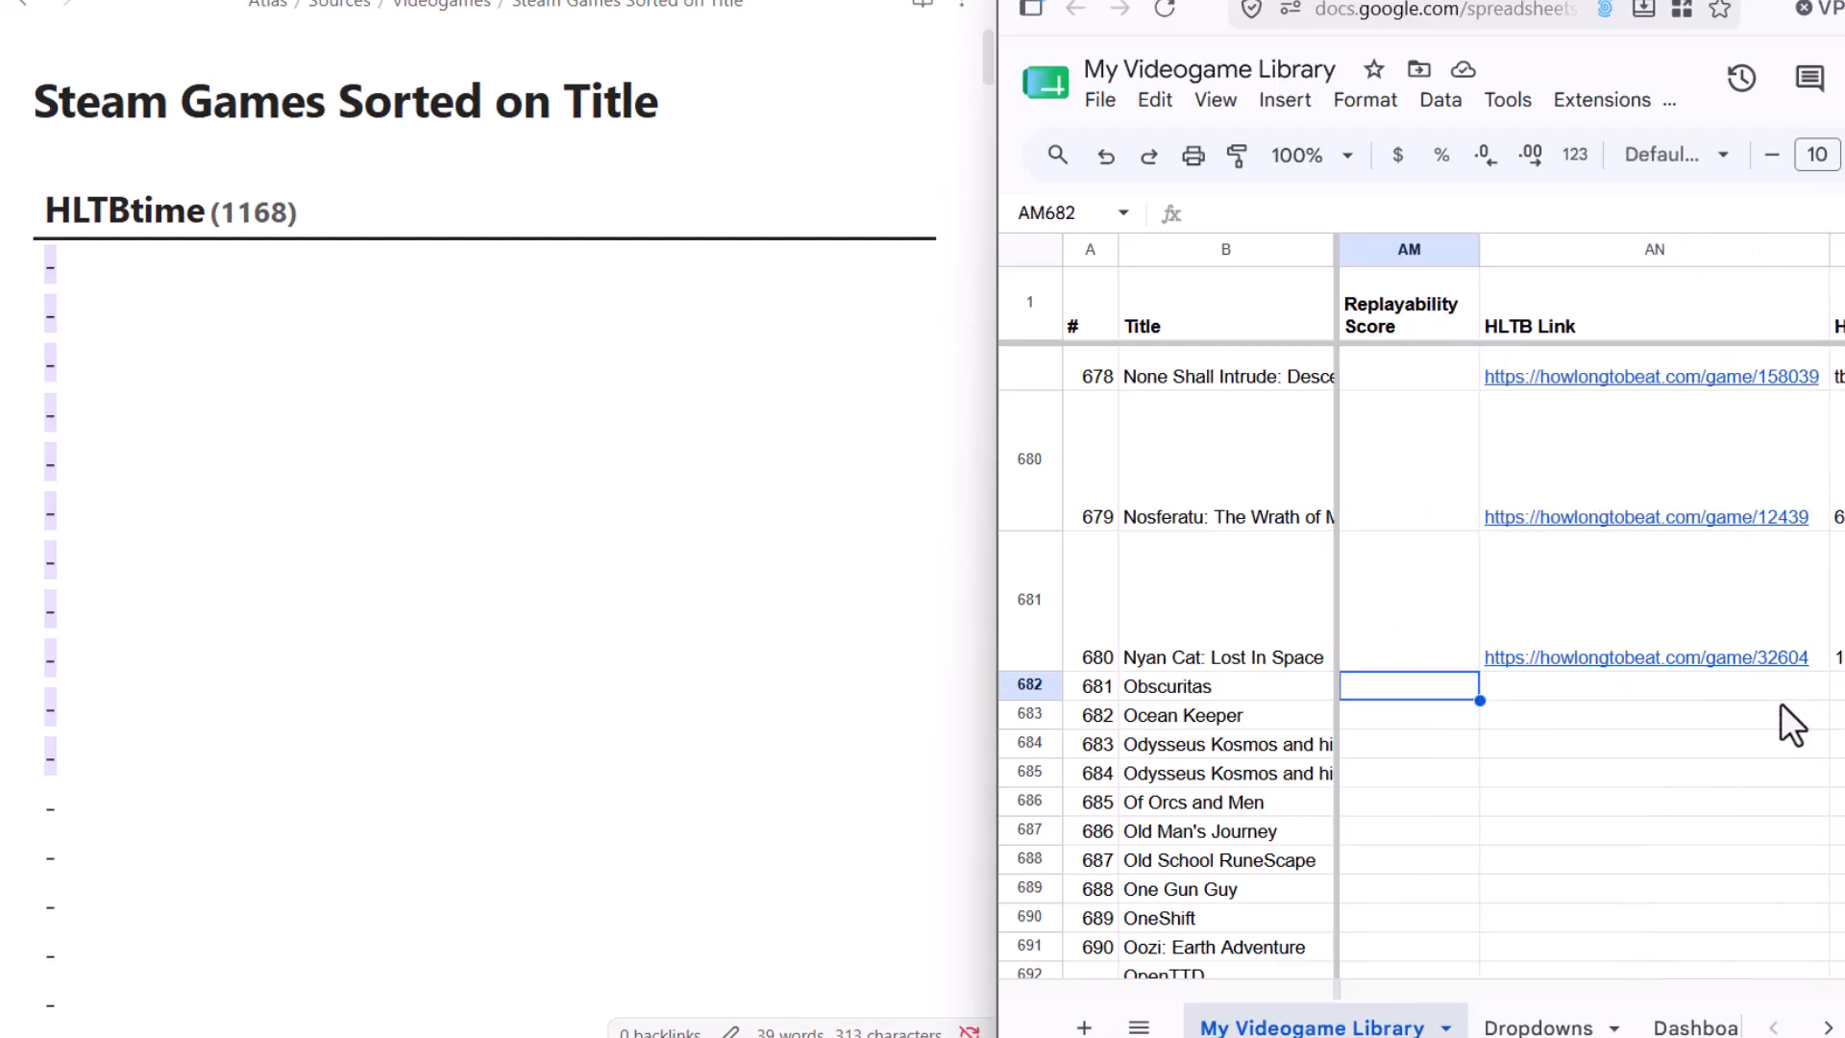
key(Left)
key(Left)
key(Left)
key(Left)
key(Left)
key(Left)
key(Left)
key(Left)
key(Left)
key(Left)
key(Left)
key(Left)
key(Left)
key(Left)
key(Left)
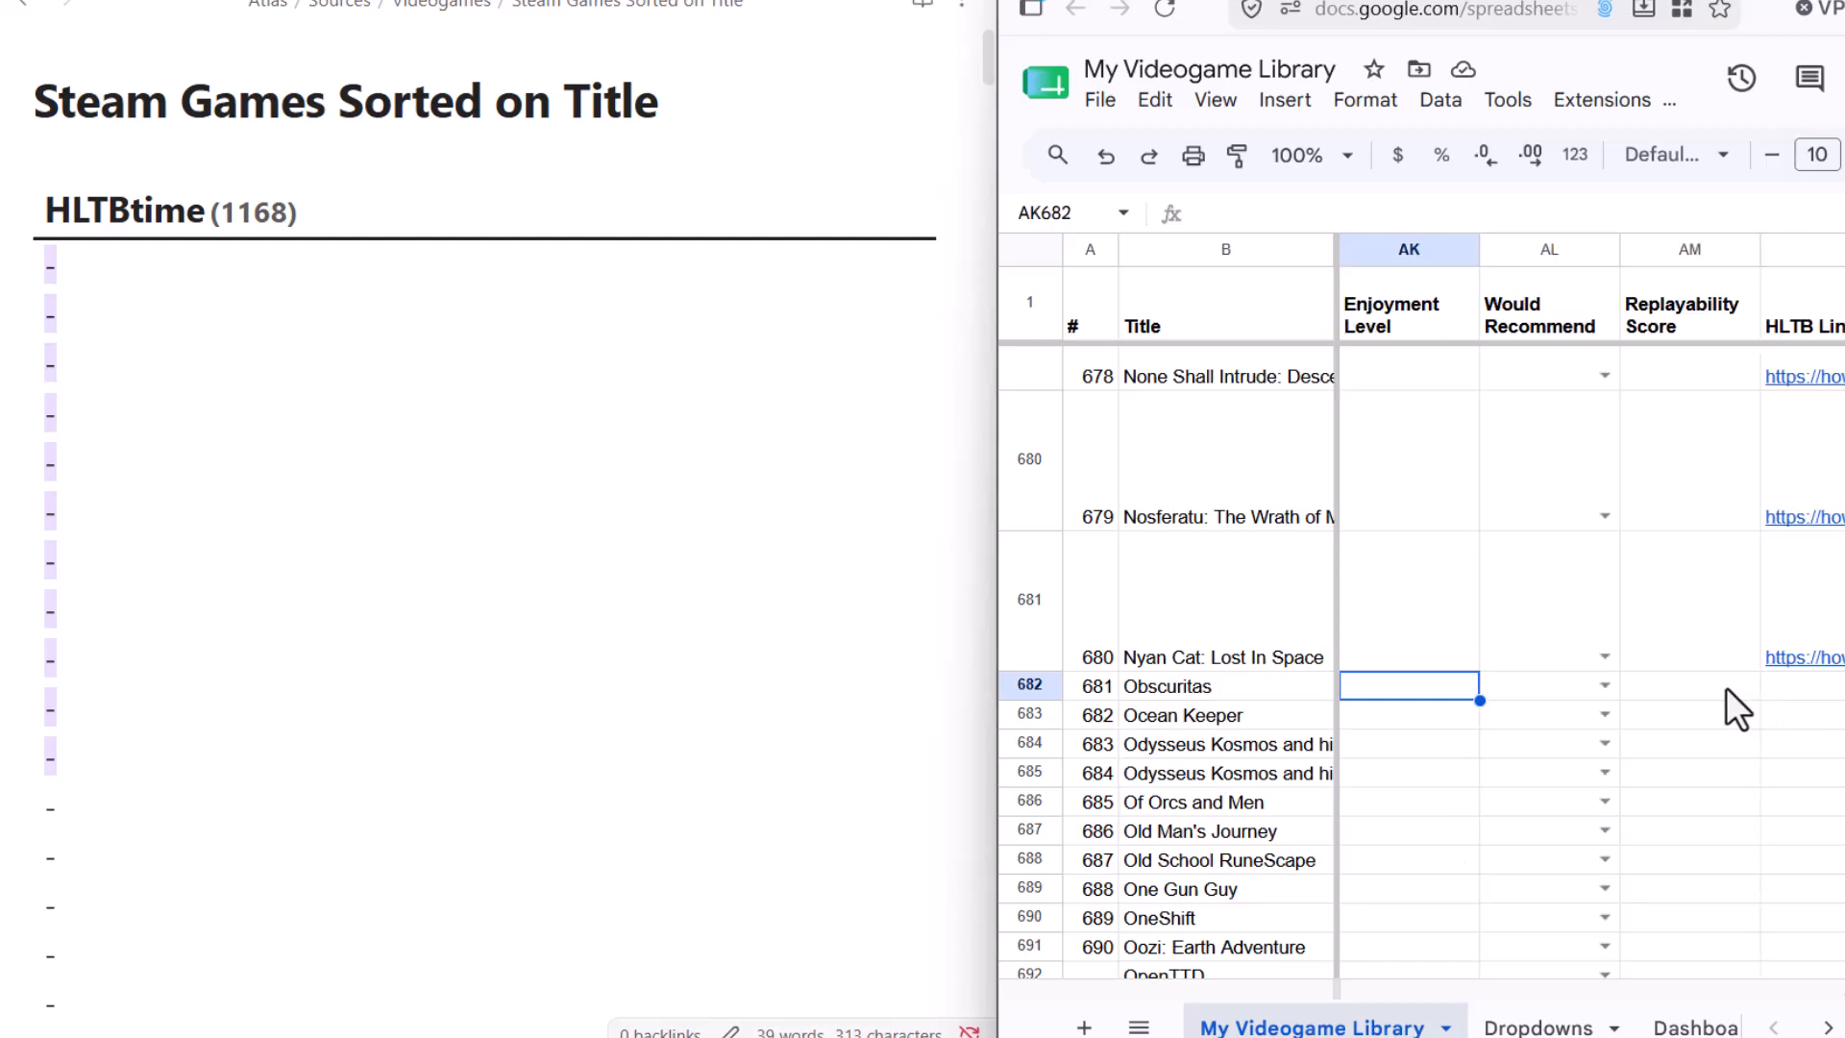
key(Left)
key(Left)
key(Left)
key(Left)
key(Left)
key(Left)
key(Left)
key(Left)
key(Left)
key(Left)
key(Left)
key(Left)
key(Left)
key(Left)
key(Left)
key(Left)
key(Left)
key(Left)
key(Left)
key(Left)
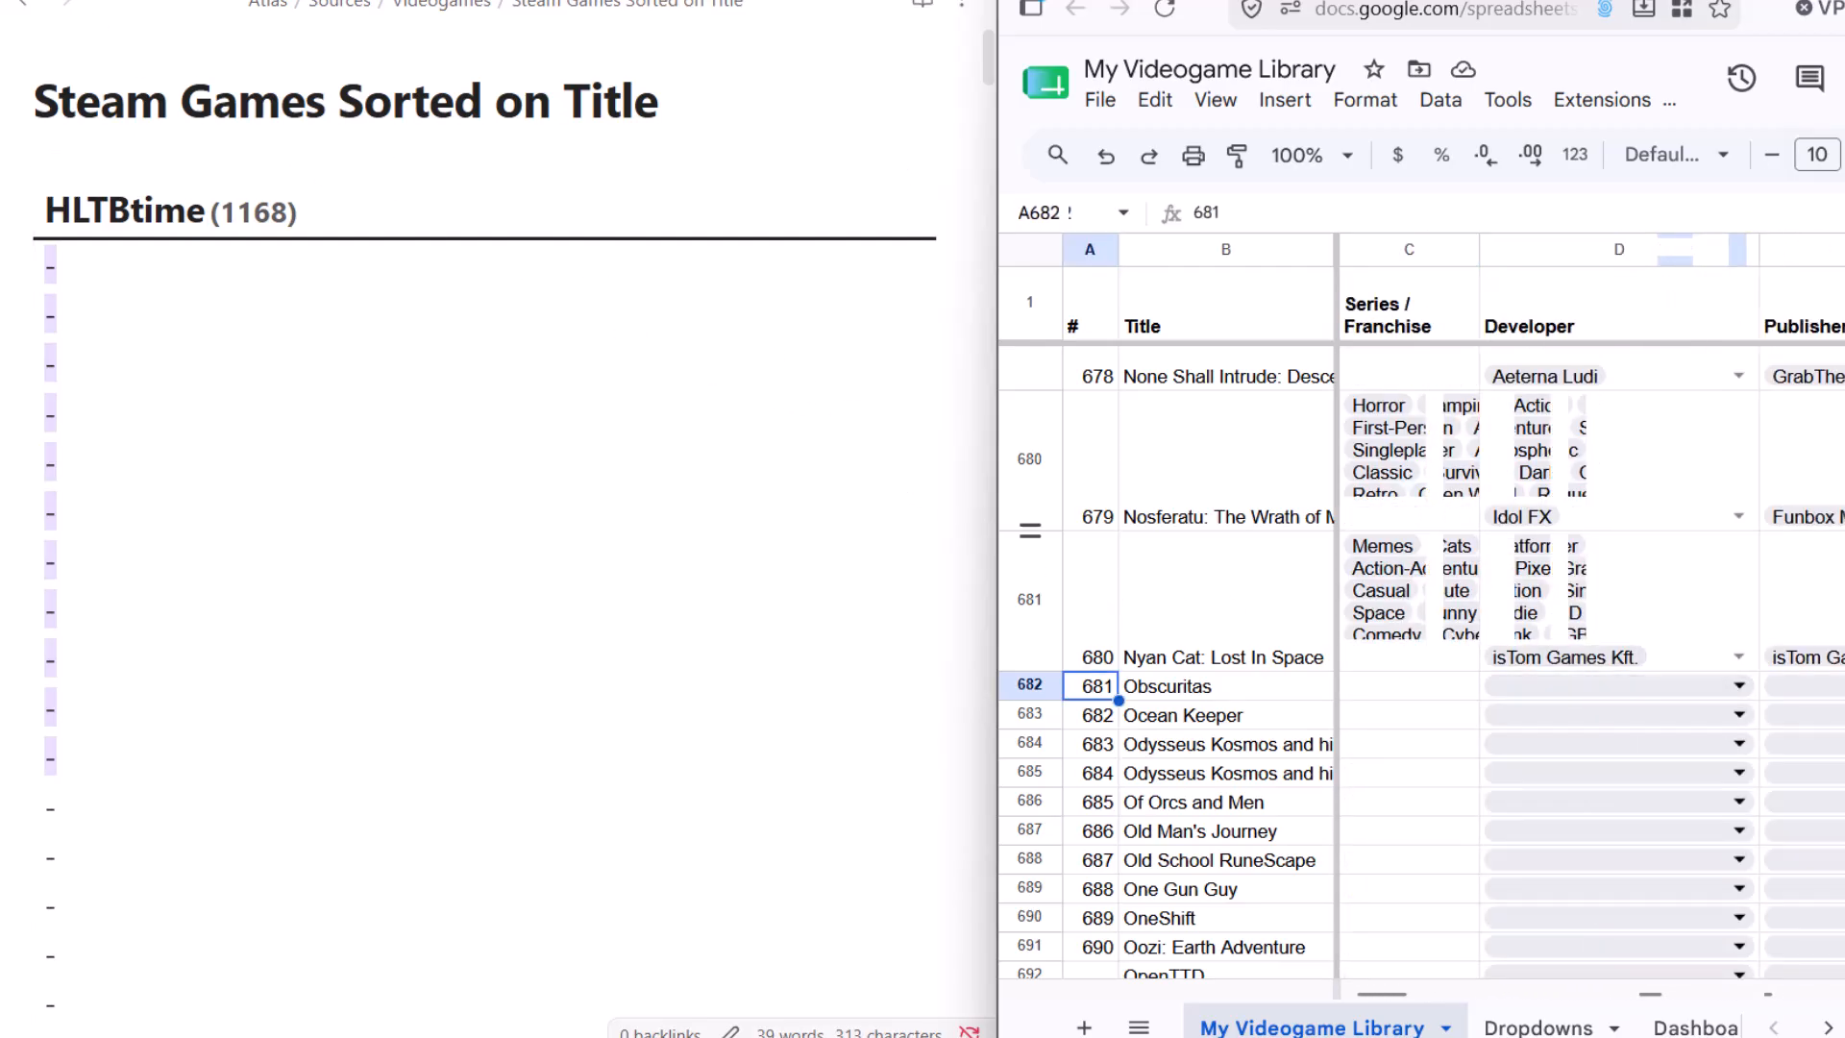
Reopen the Obscuritas note and search the developer options in the spreadsheet's Obscuritas row for "vis".
click(387, 0)
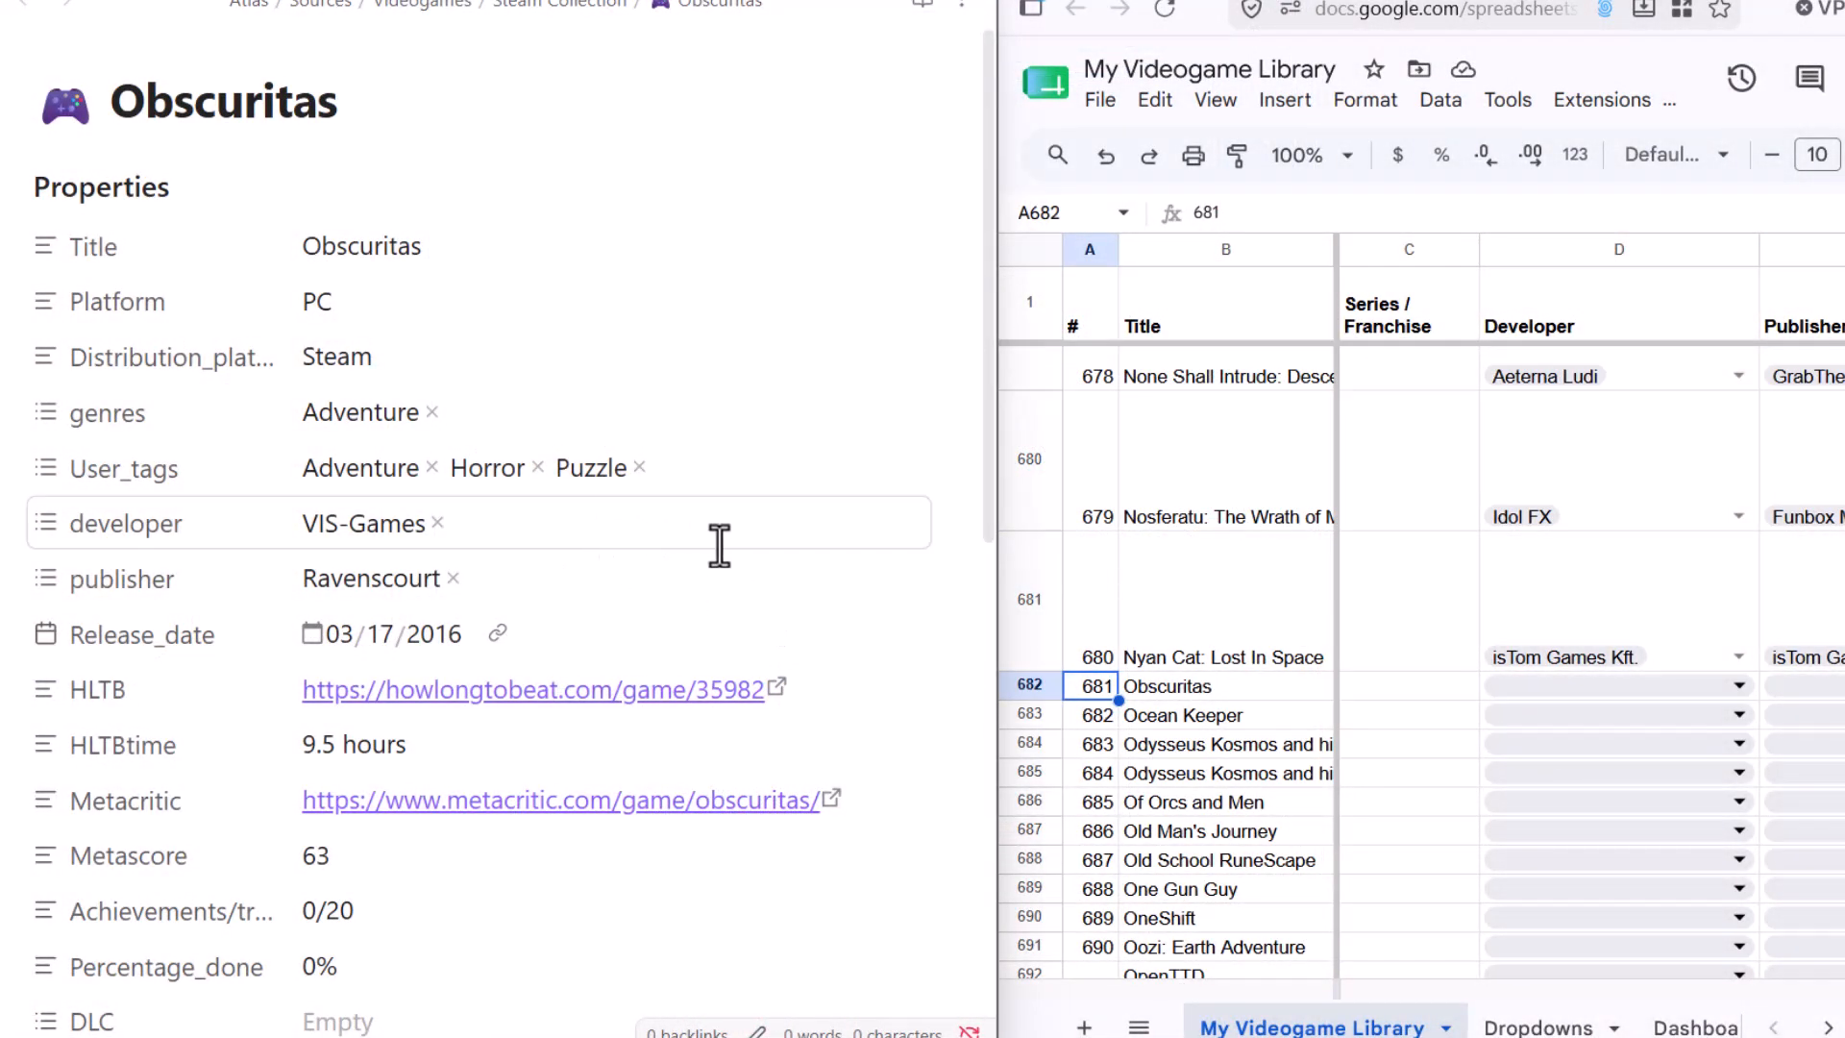
click(1497, 684)
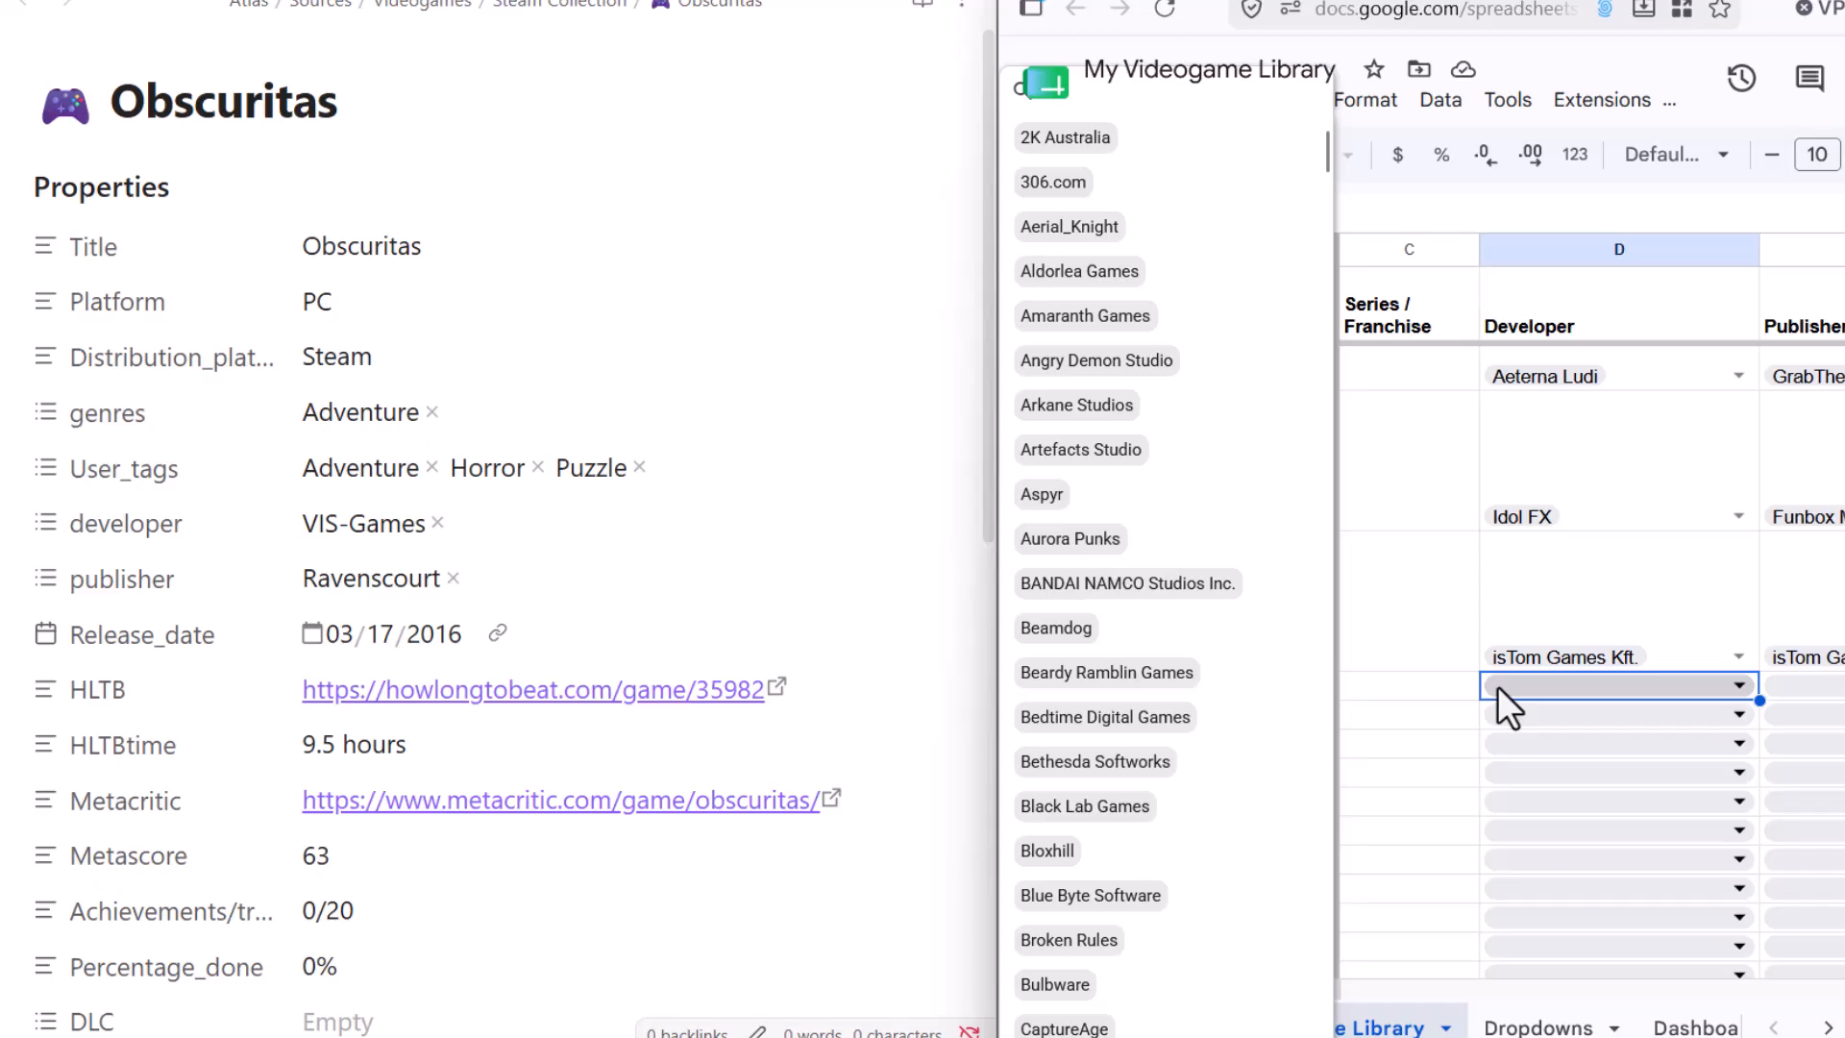
text(vis)
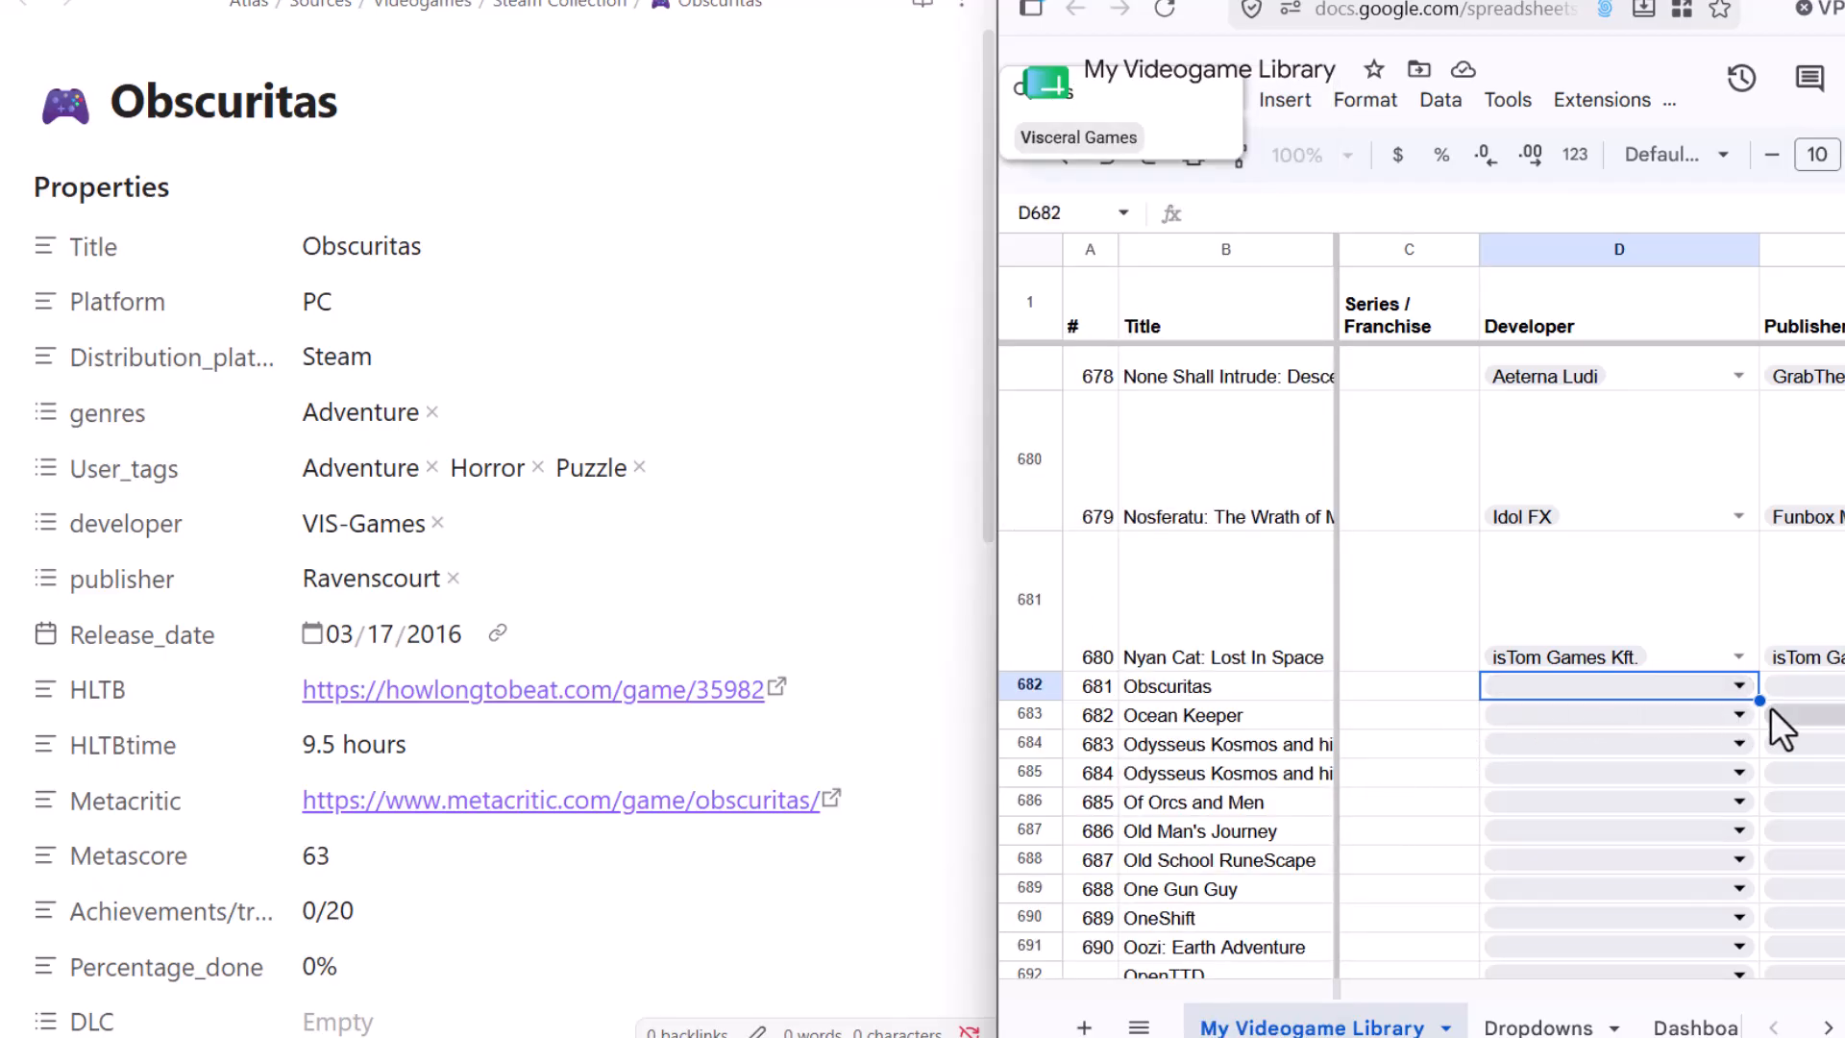
Set the publisher of Obscuritas in row 682 to Ravenscourt.
click(1815, 687)
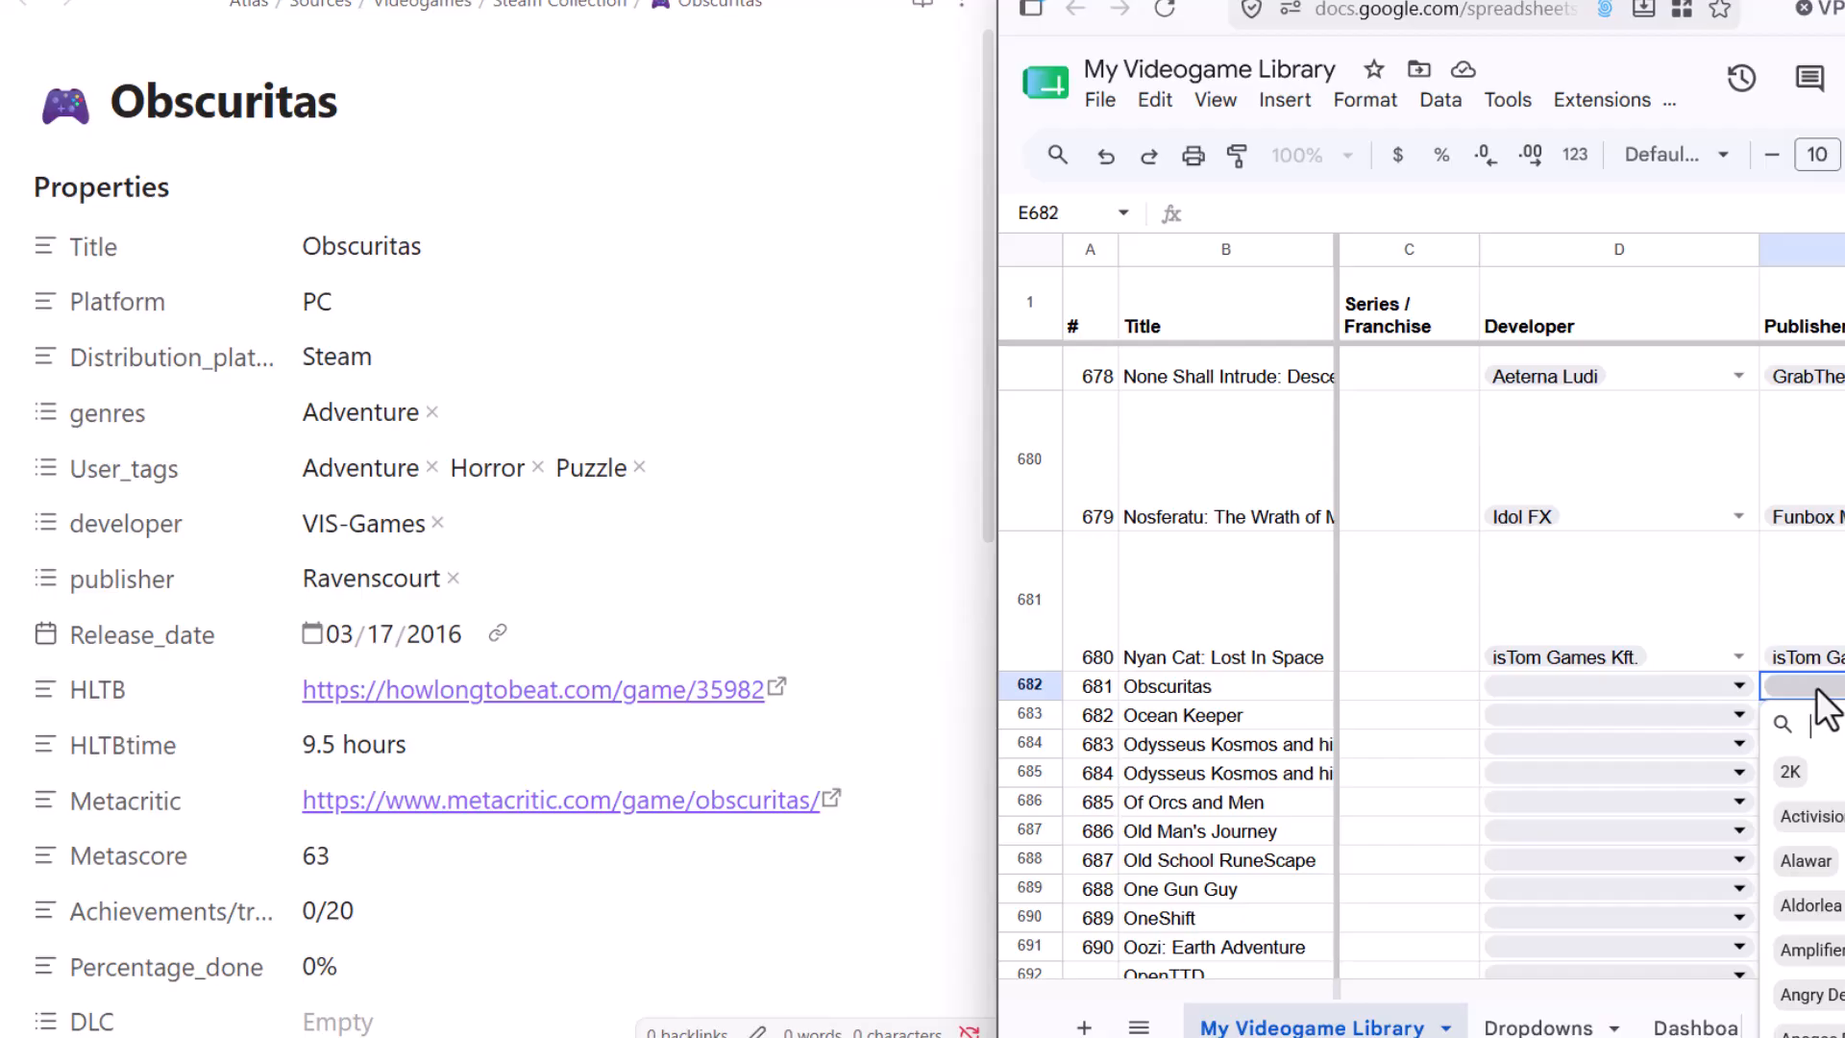
text(rave)
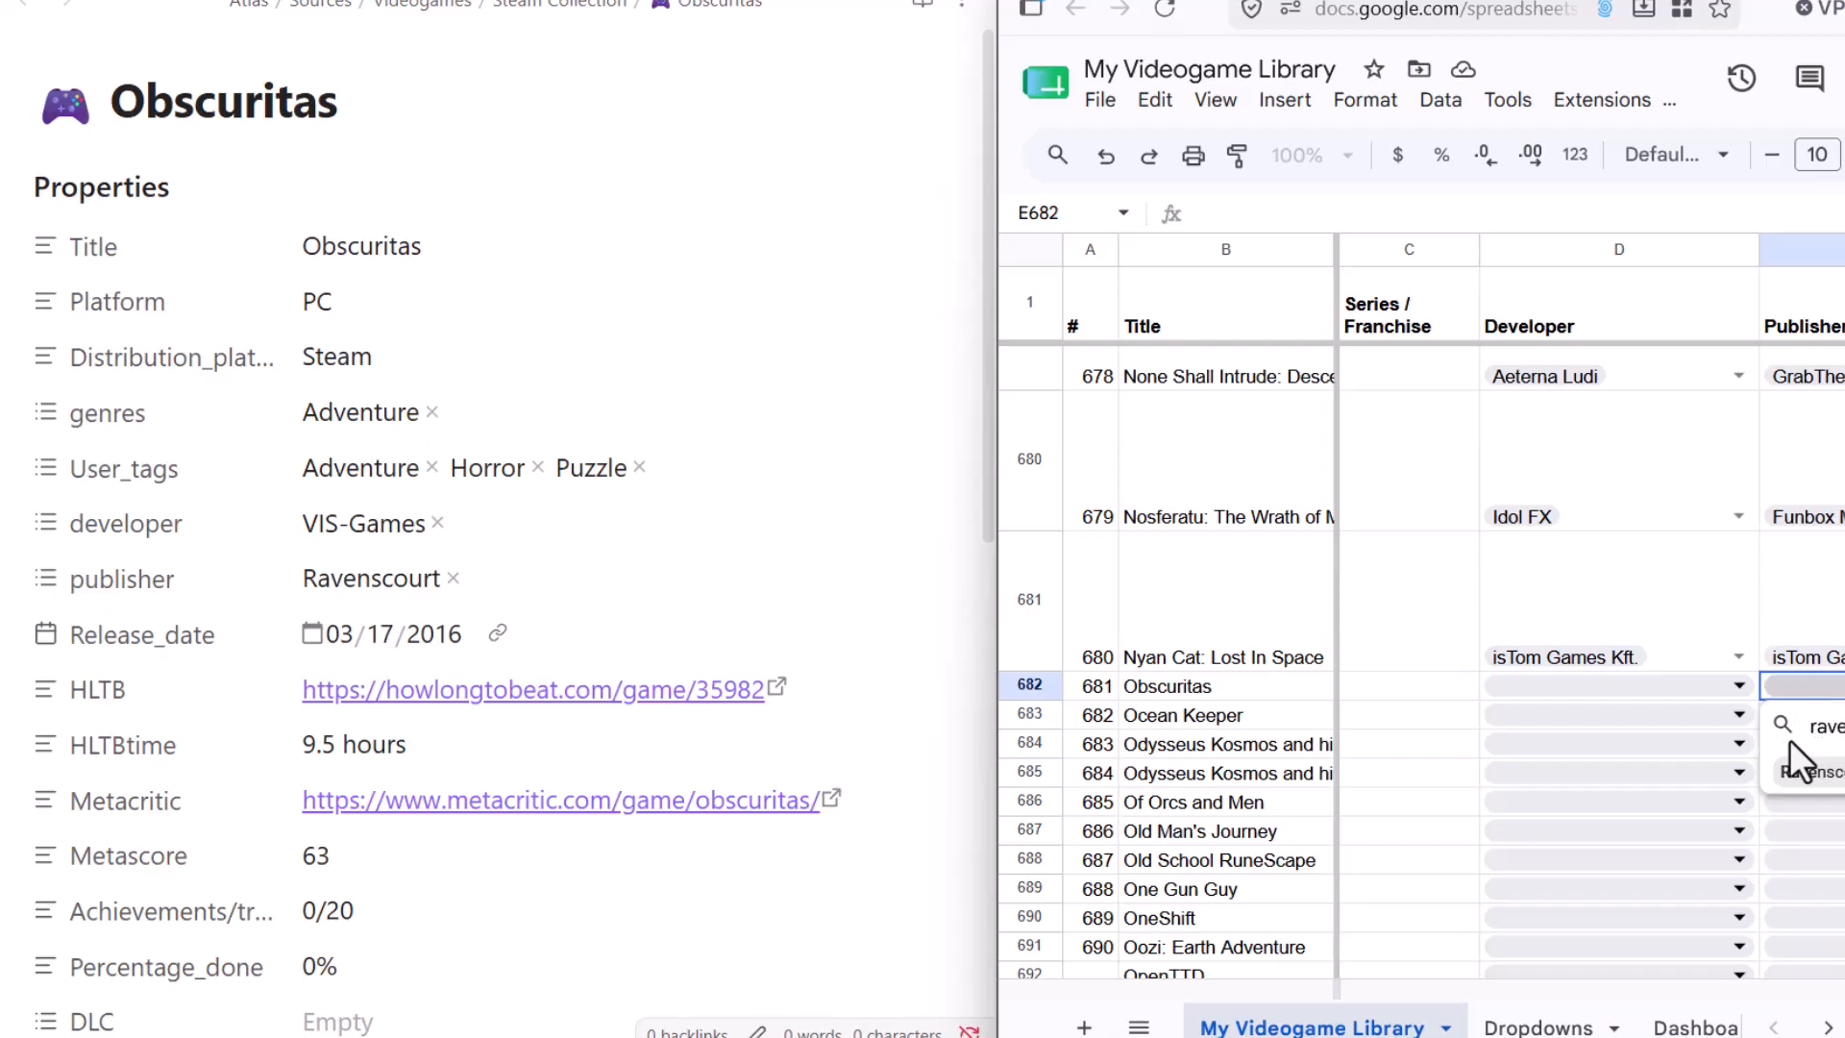
click(1805, 773)
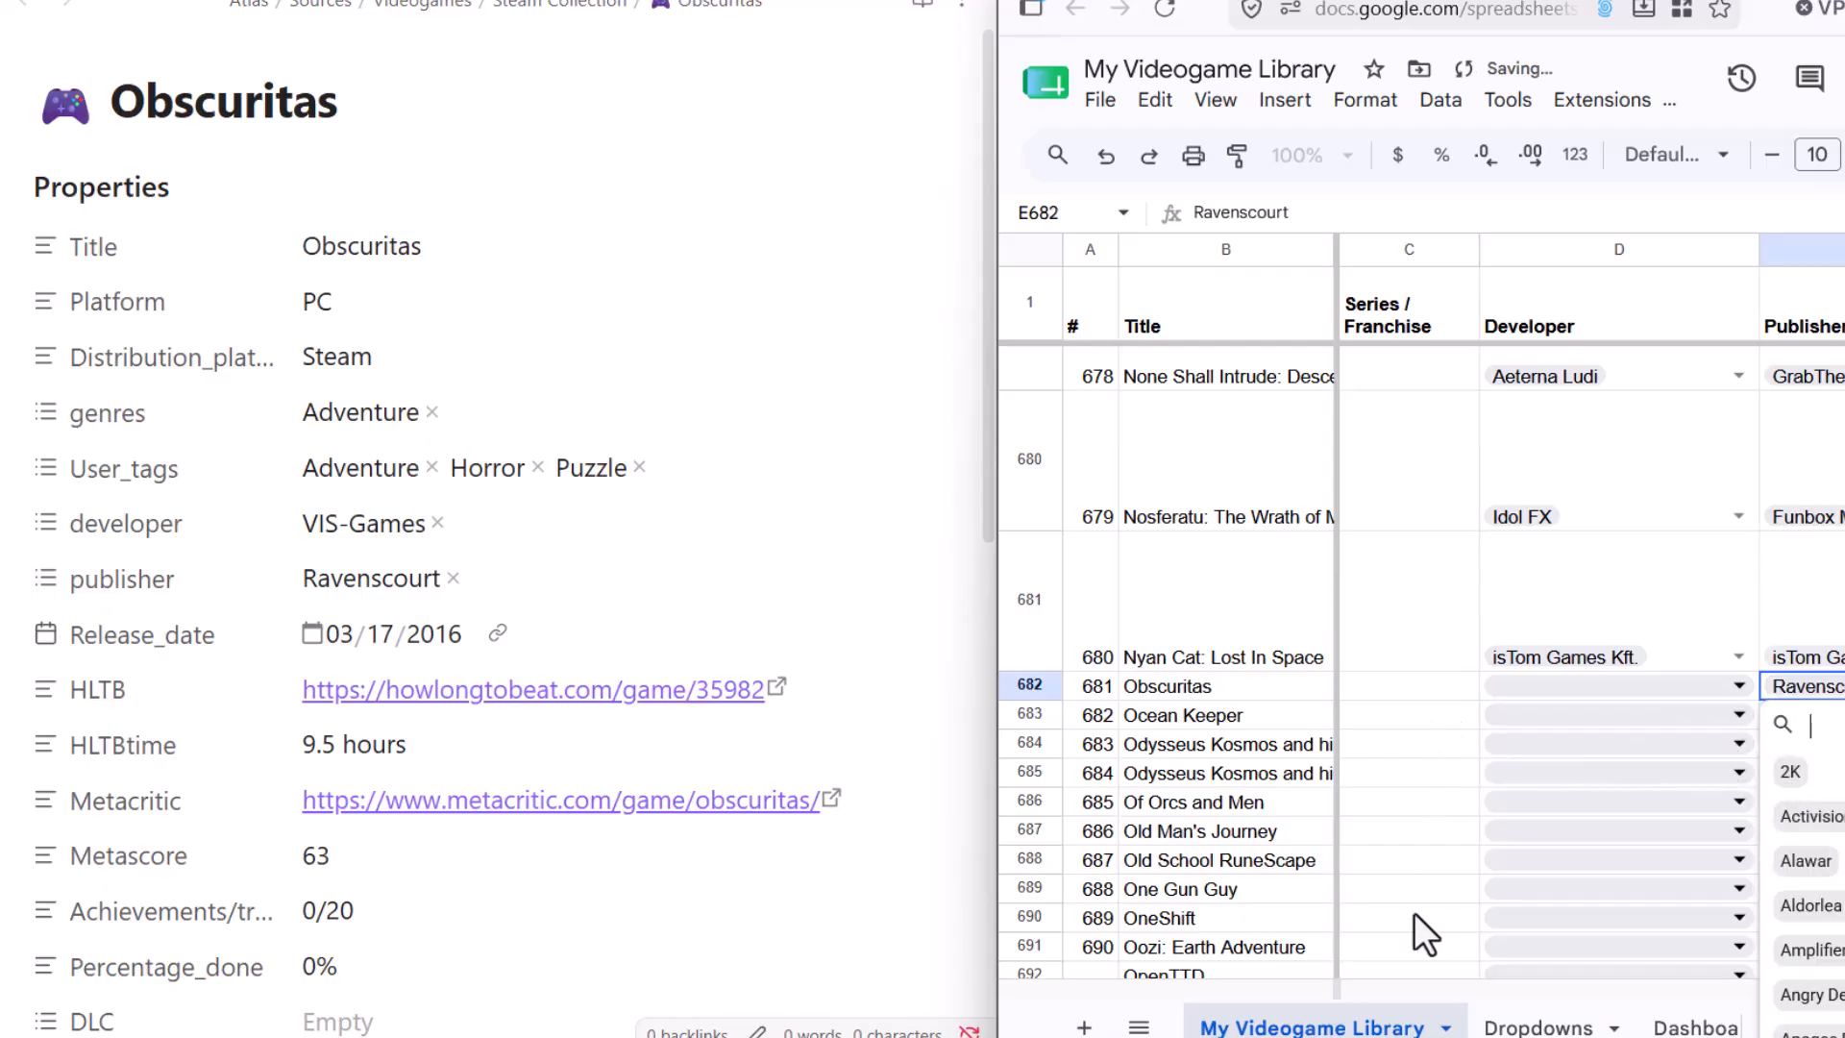
Copy the developer name VIS-Games from the note and add it to the developer list in cell F437 of the Dropdowns sheet.
click(361, 522)
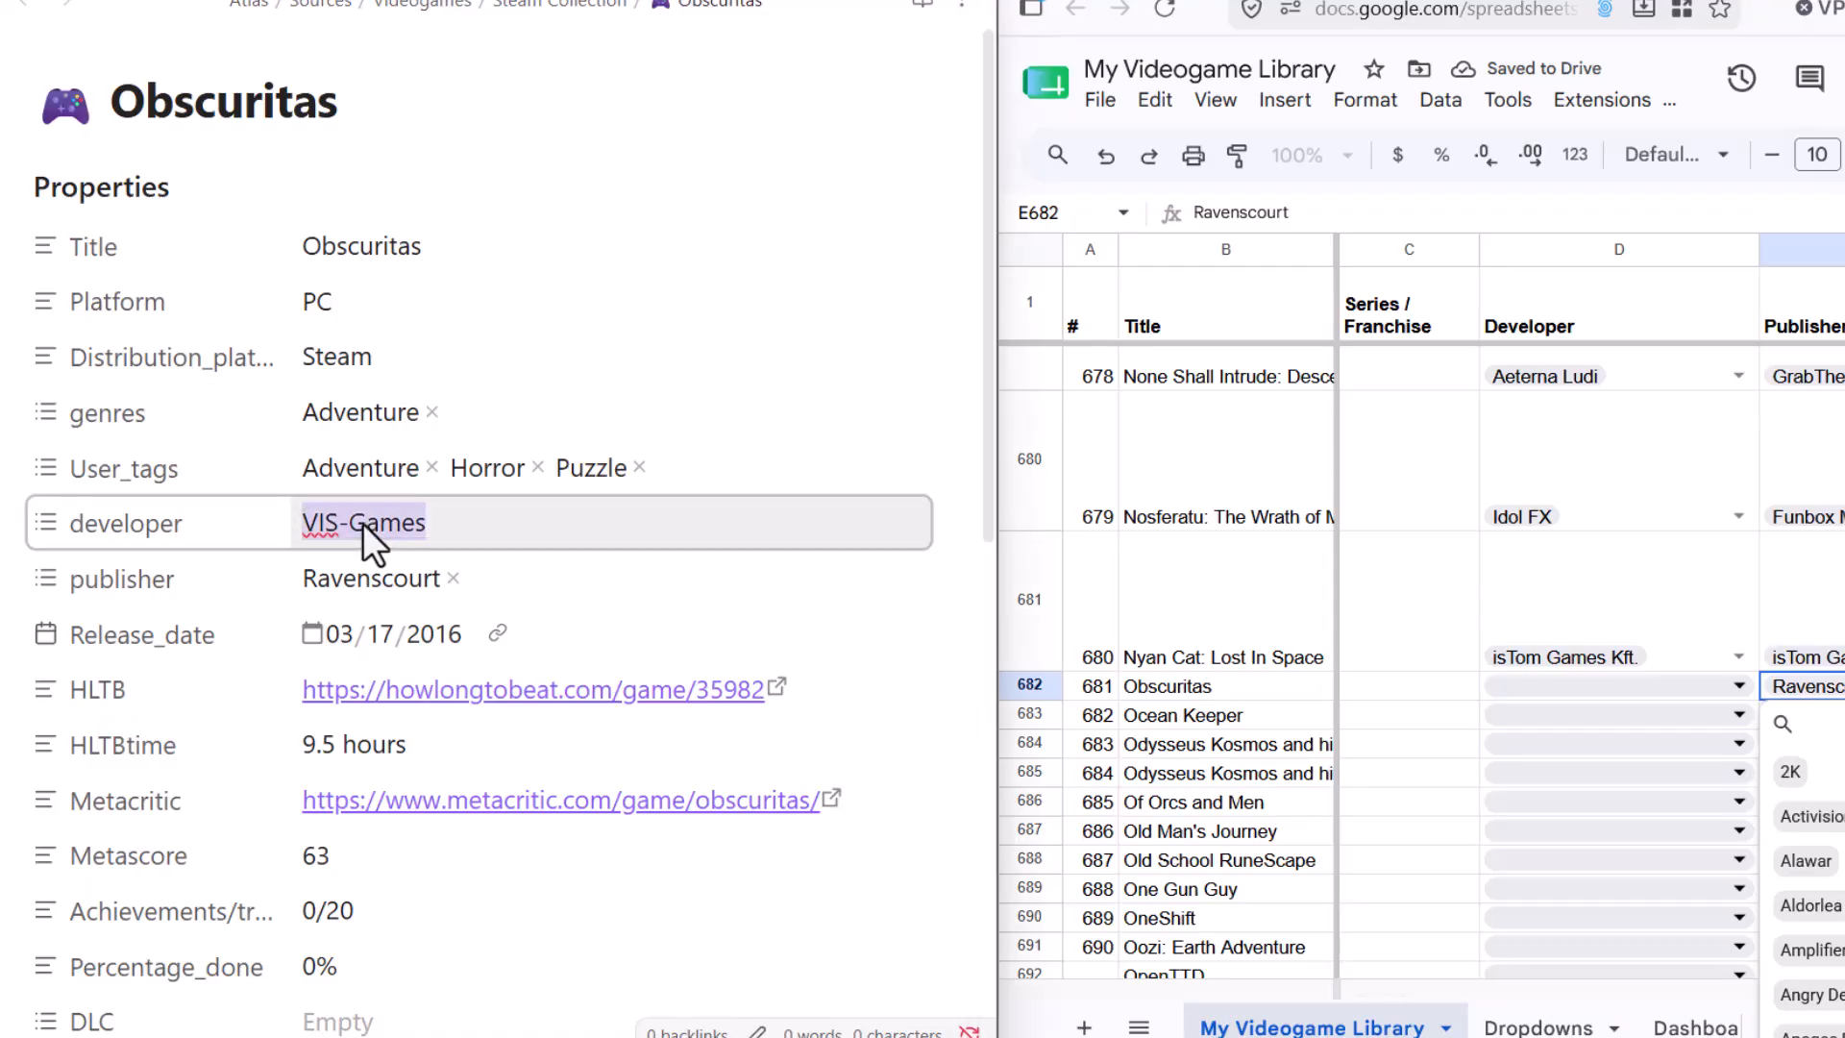
click(1525, 1026)
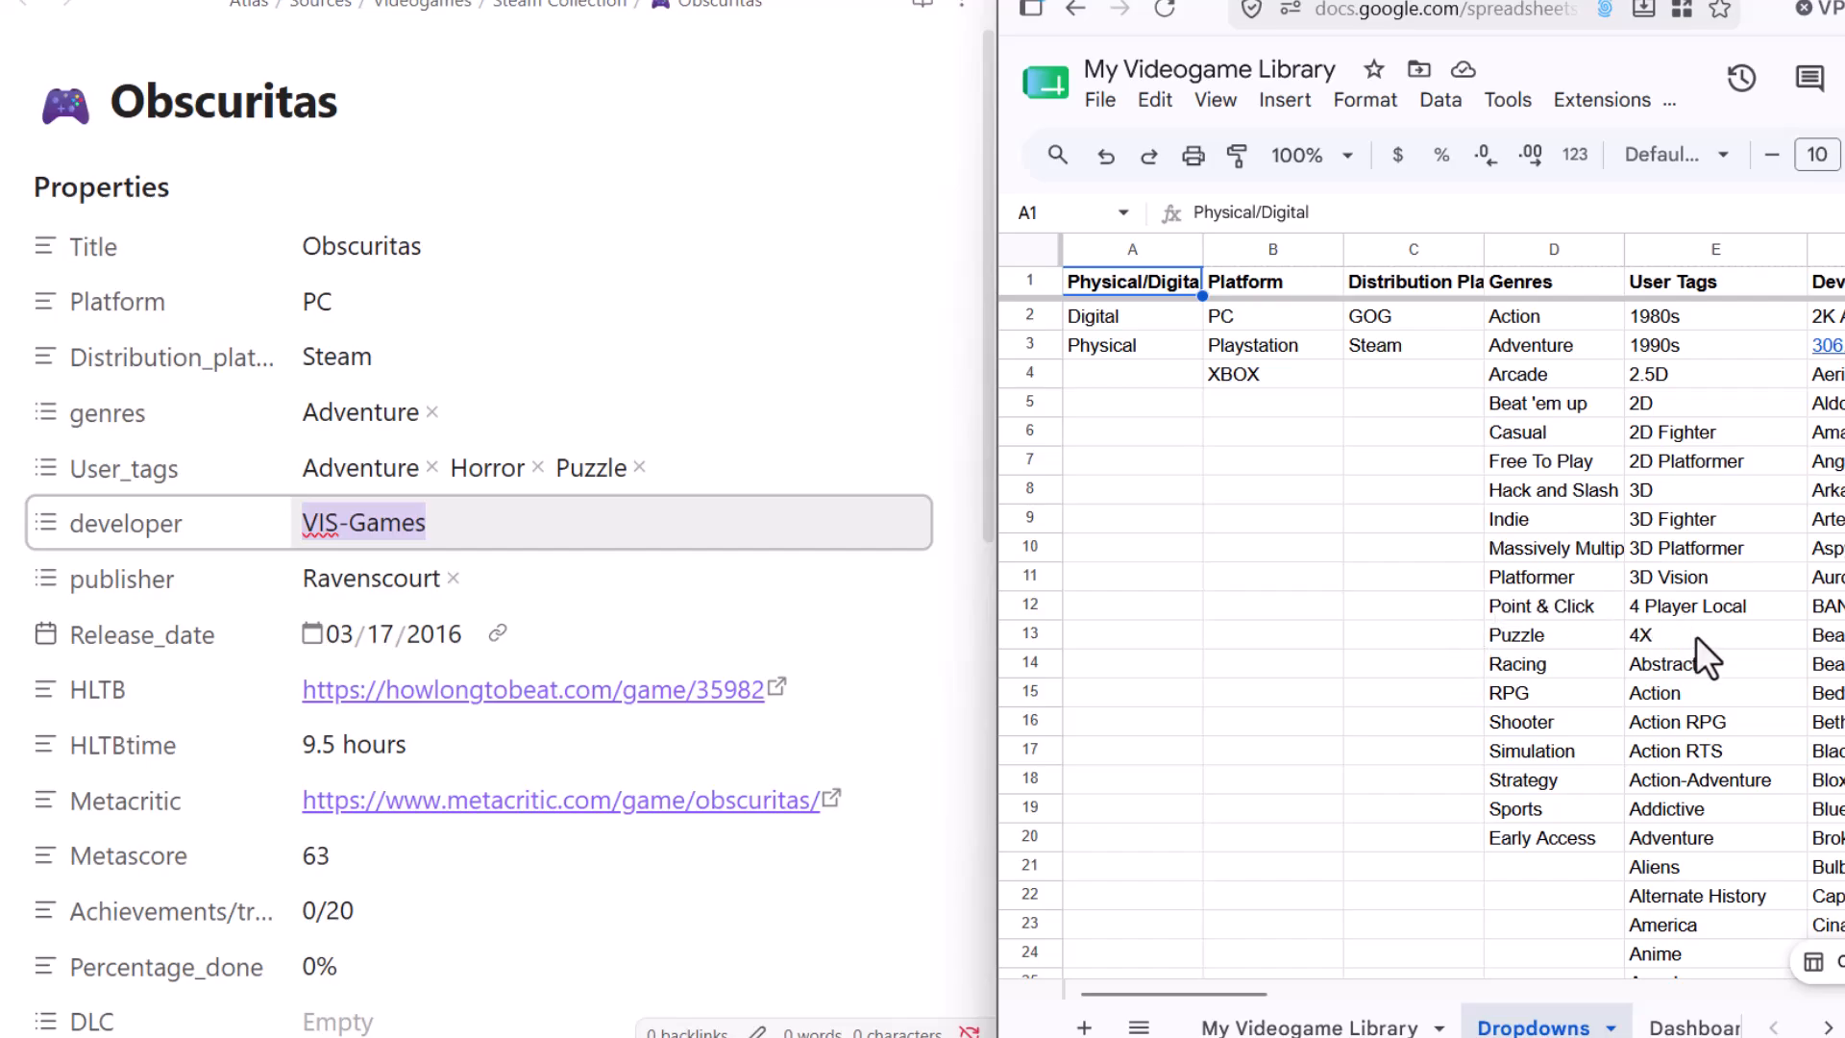
scroll(1804, 655, down, 20)
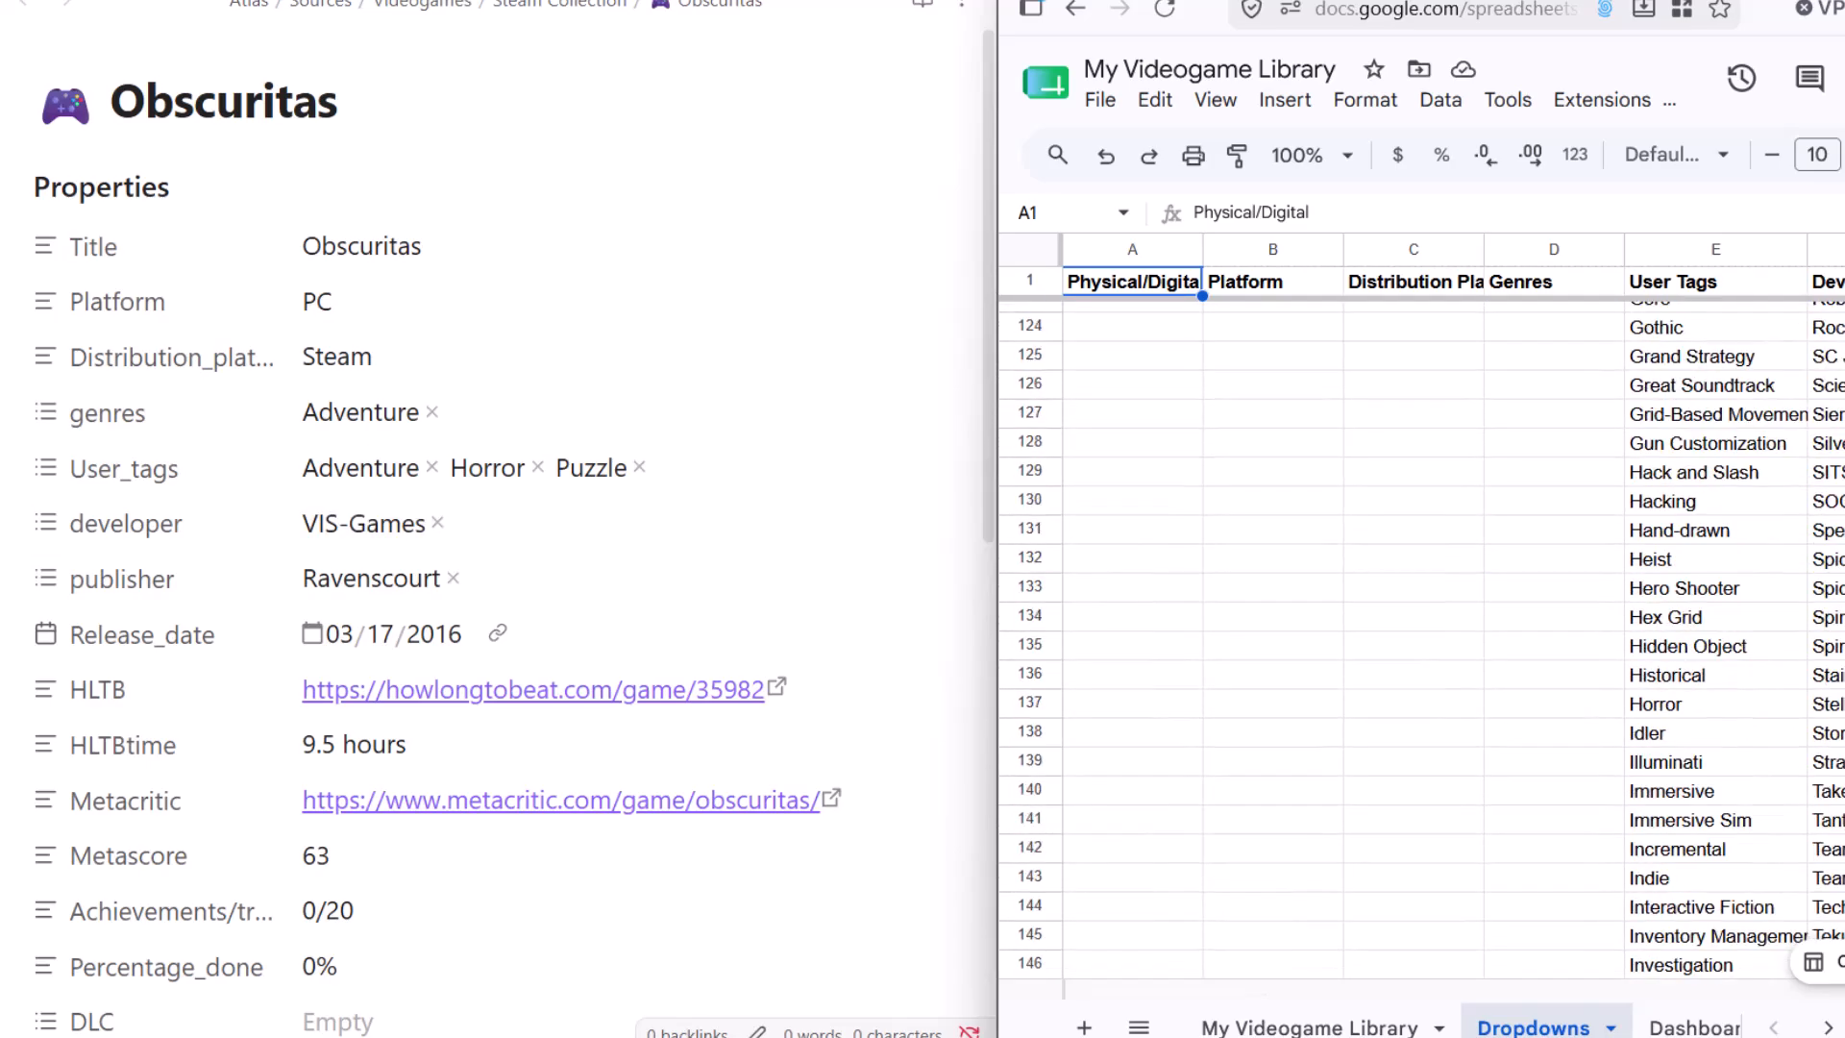
scroll(1804, 656, down, 20)
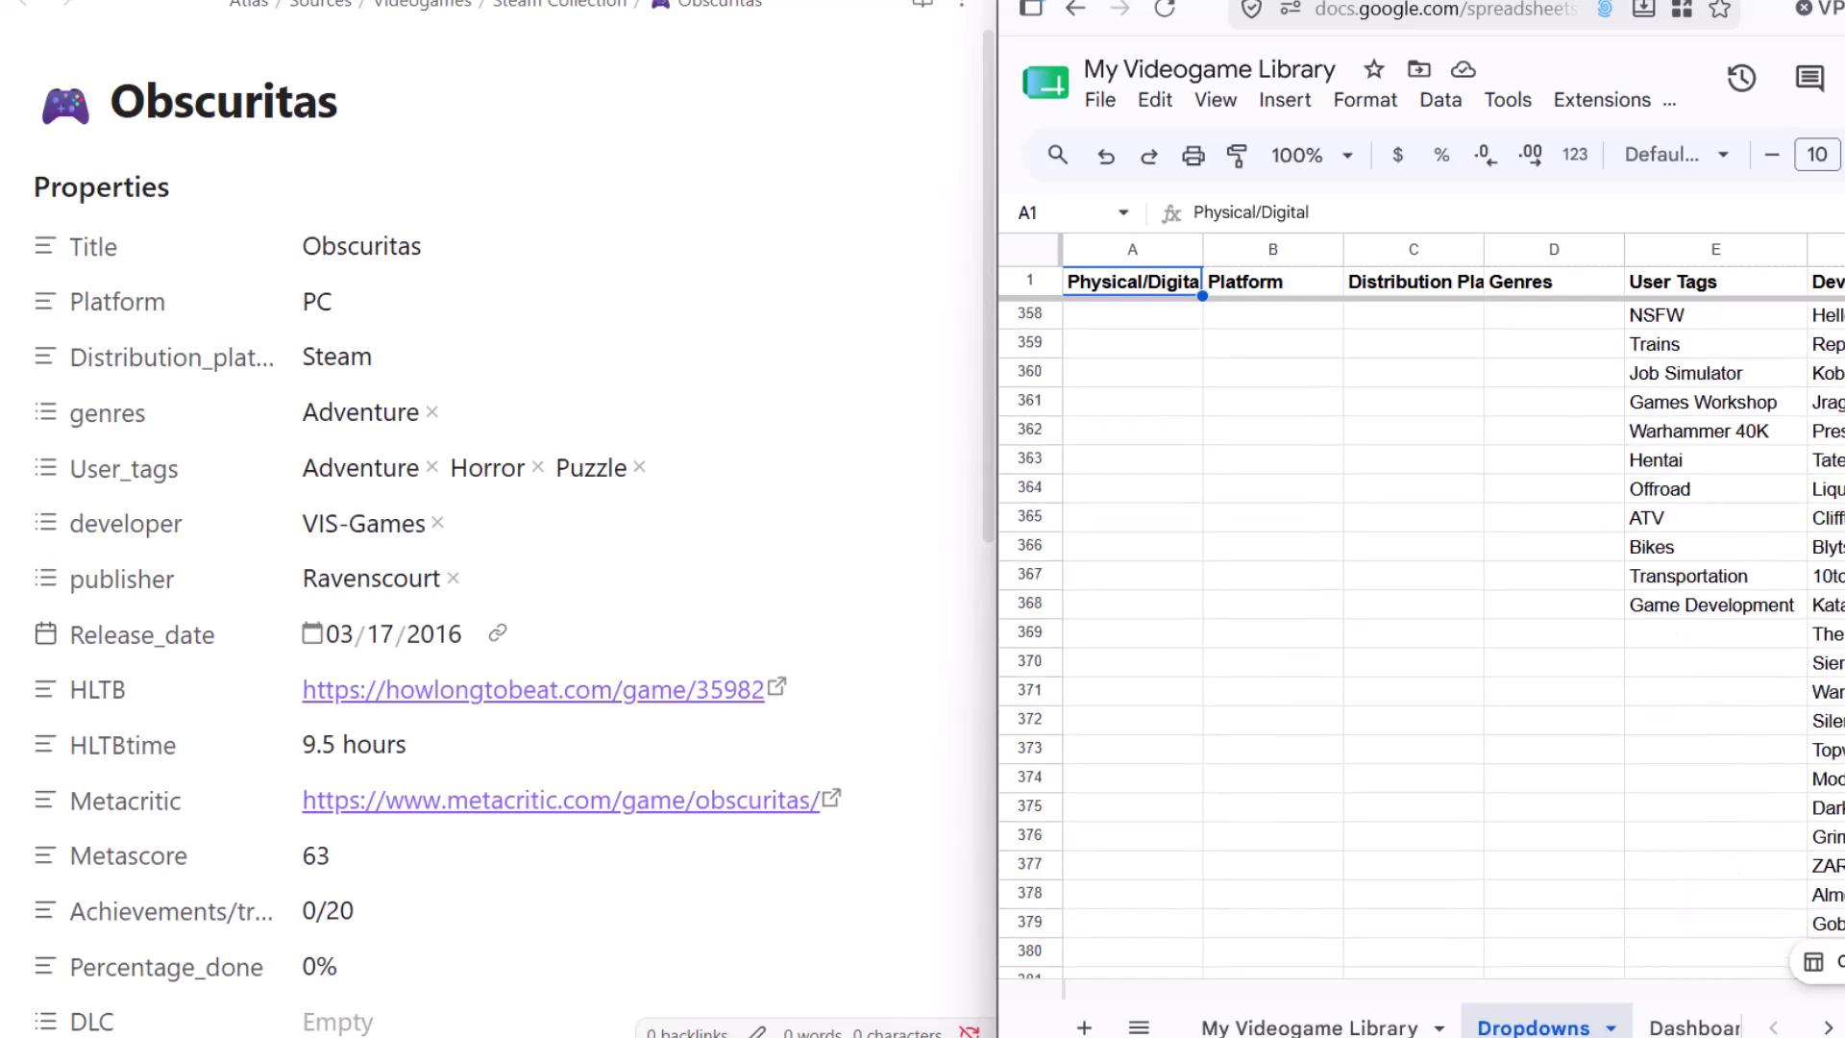
scroll(1805, 656, down, 18)
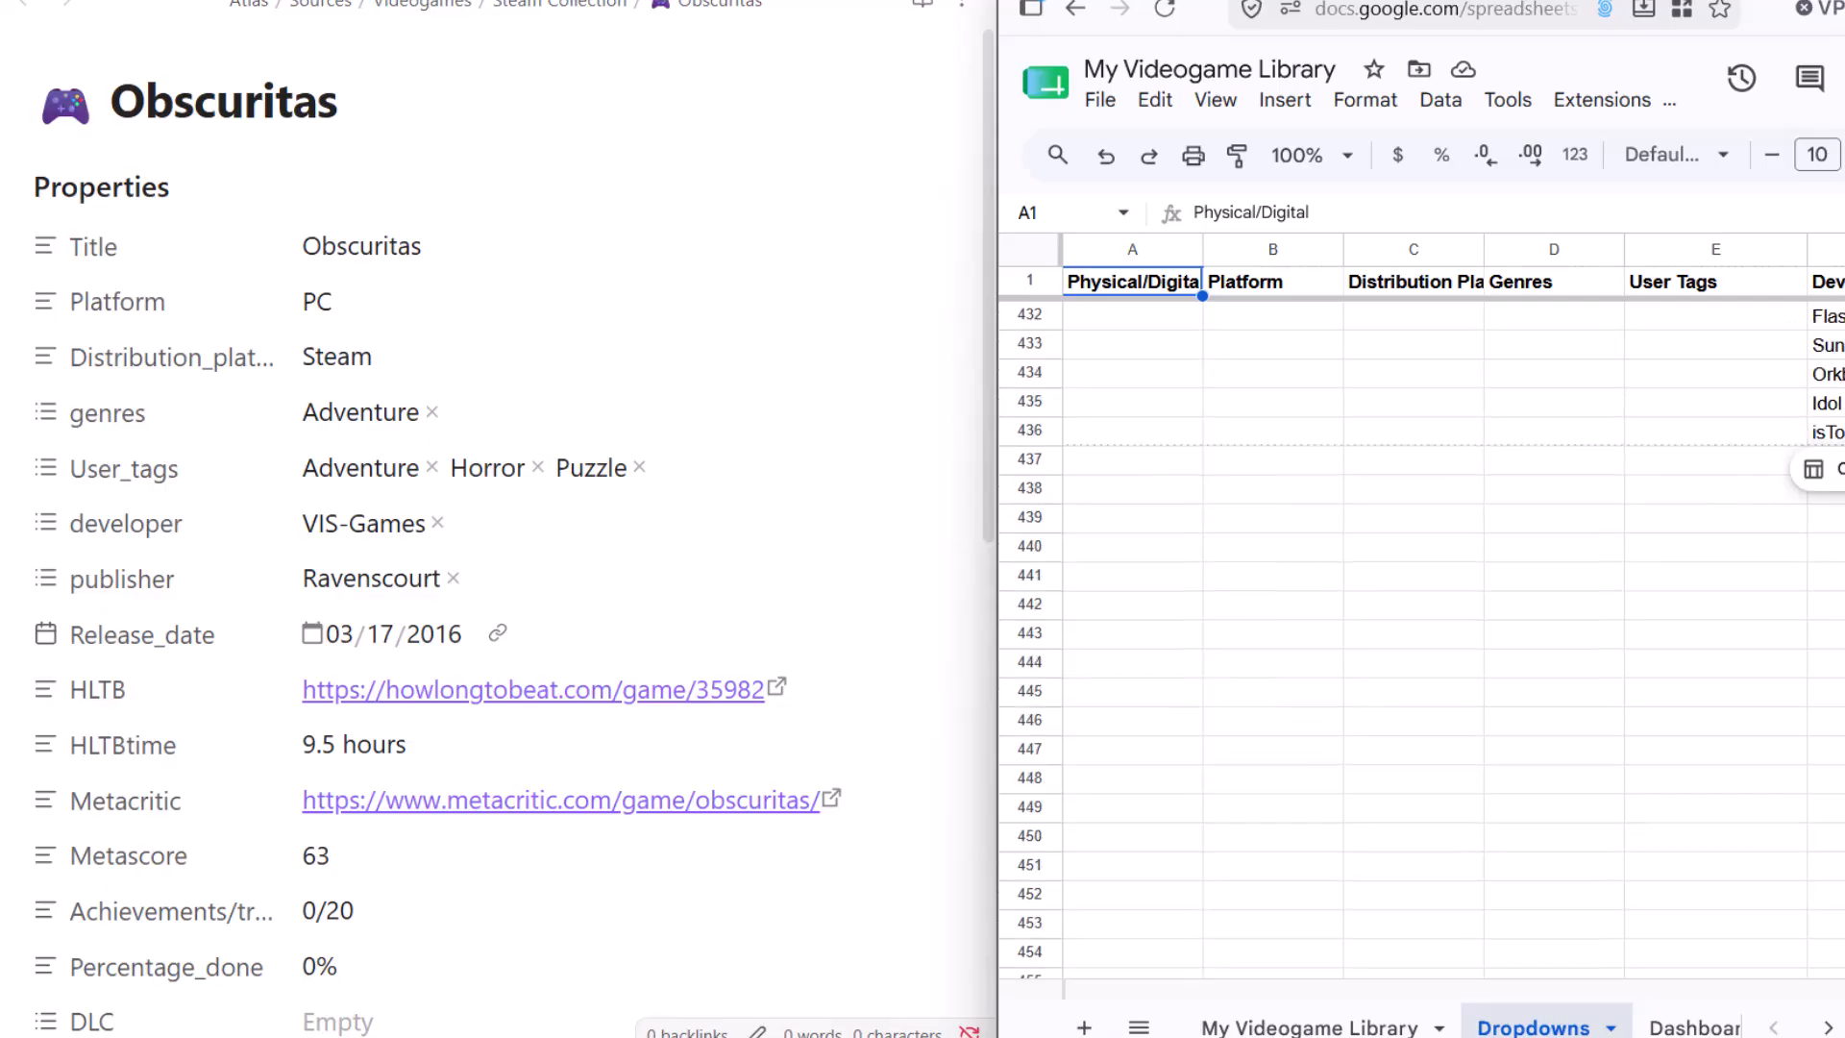
click(1828, 519)
click(1827, 461)
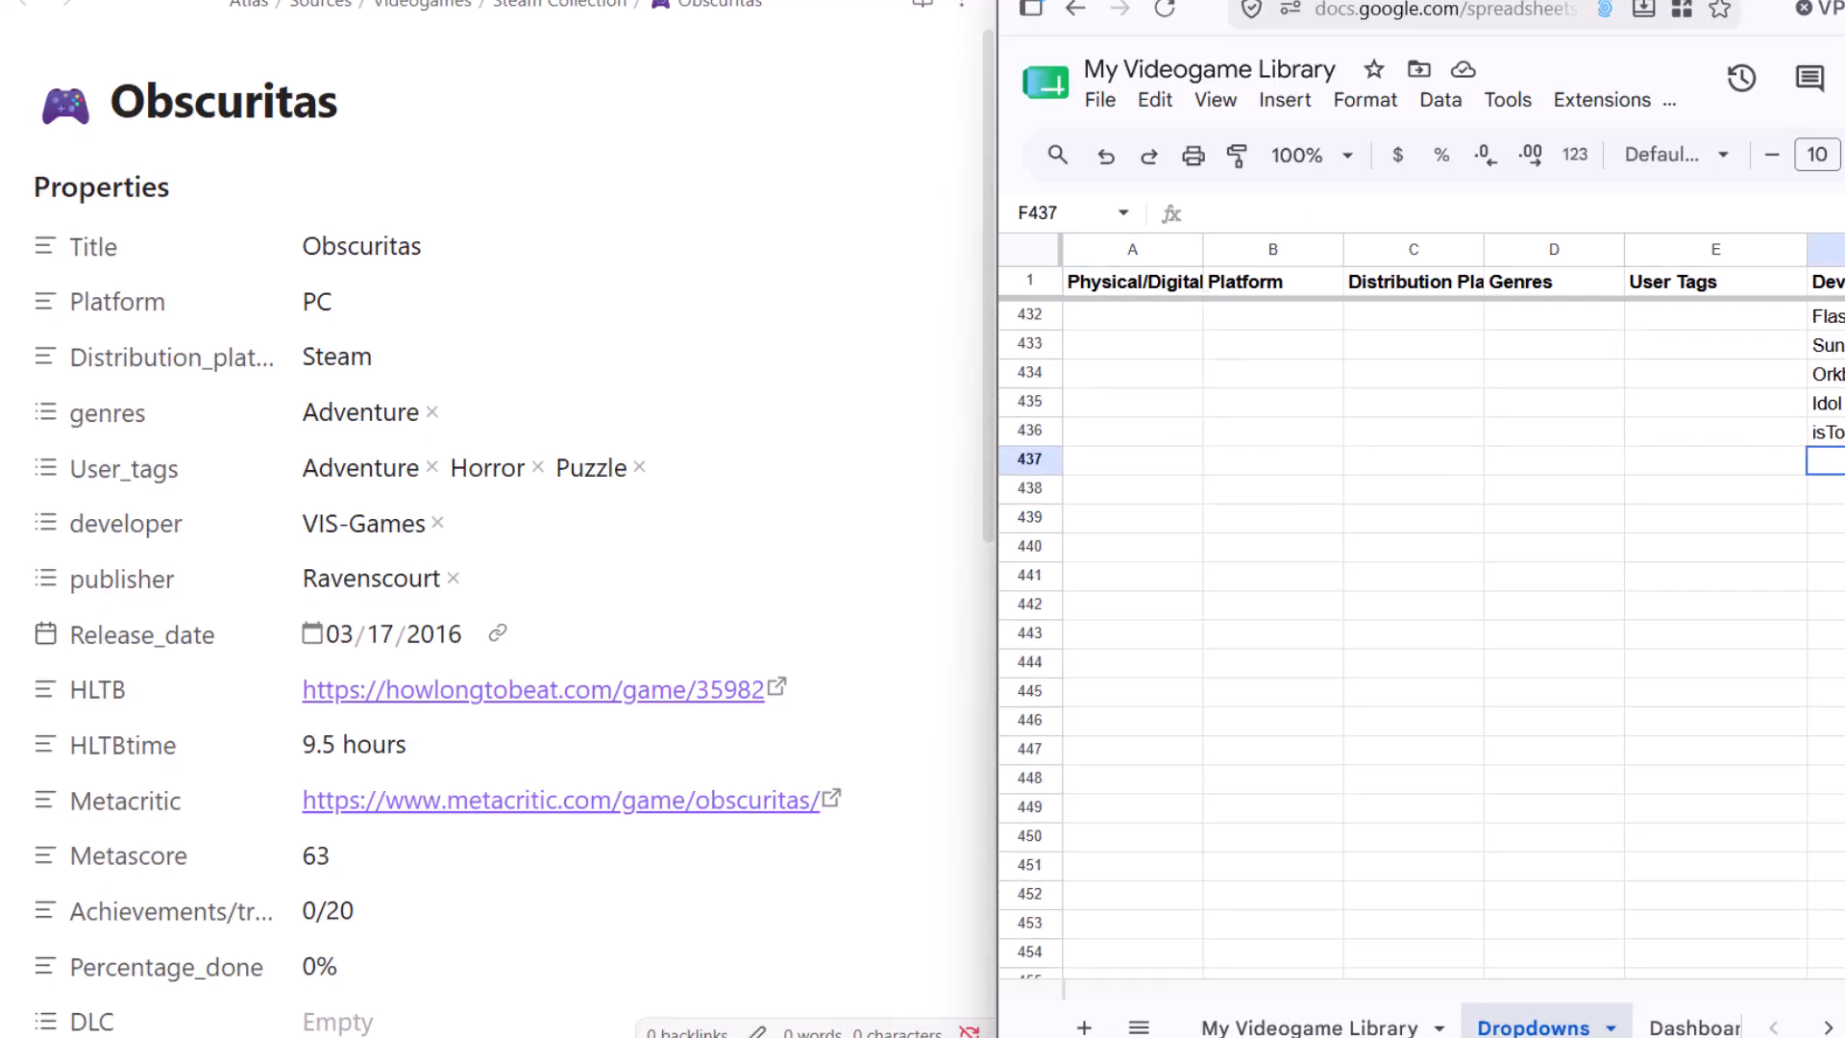
text(VIS-Games)
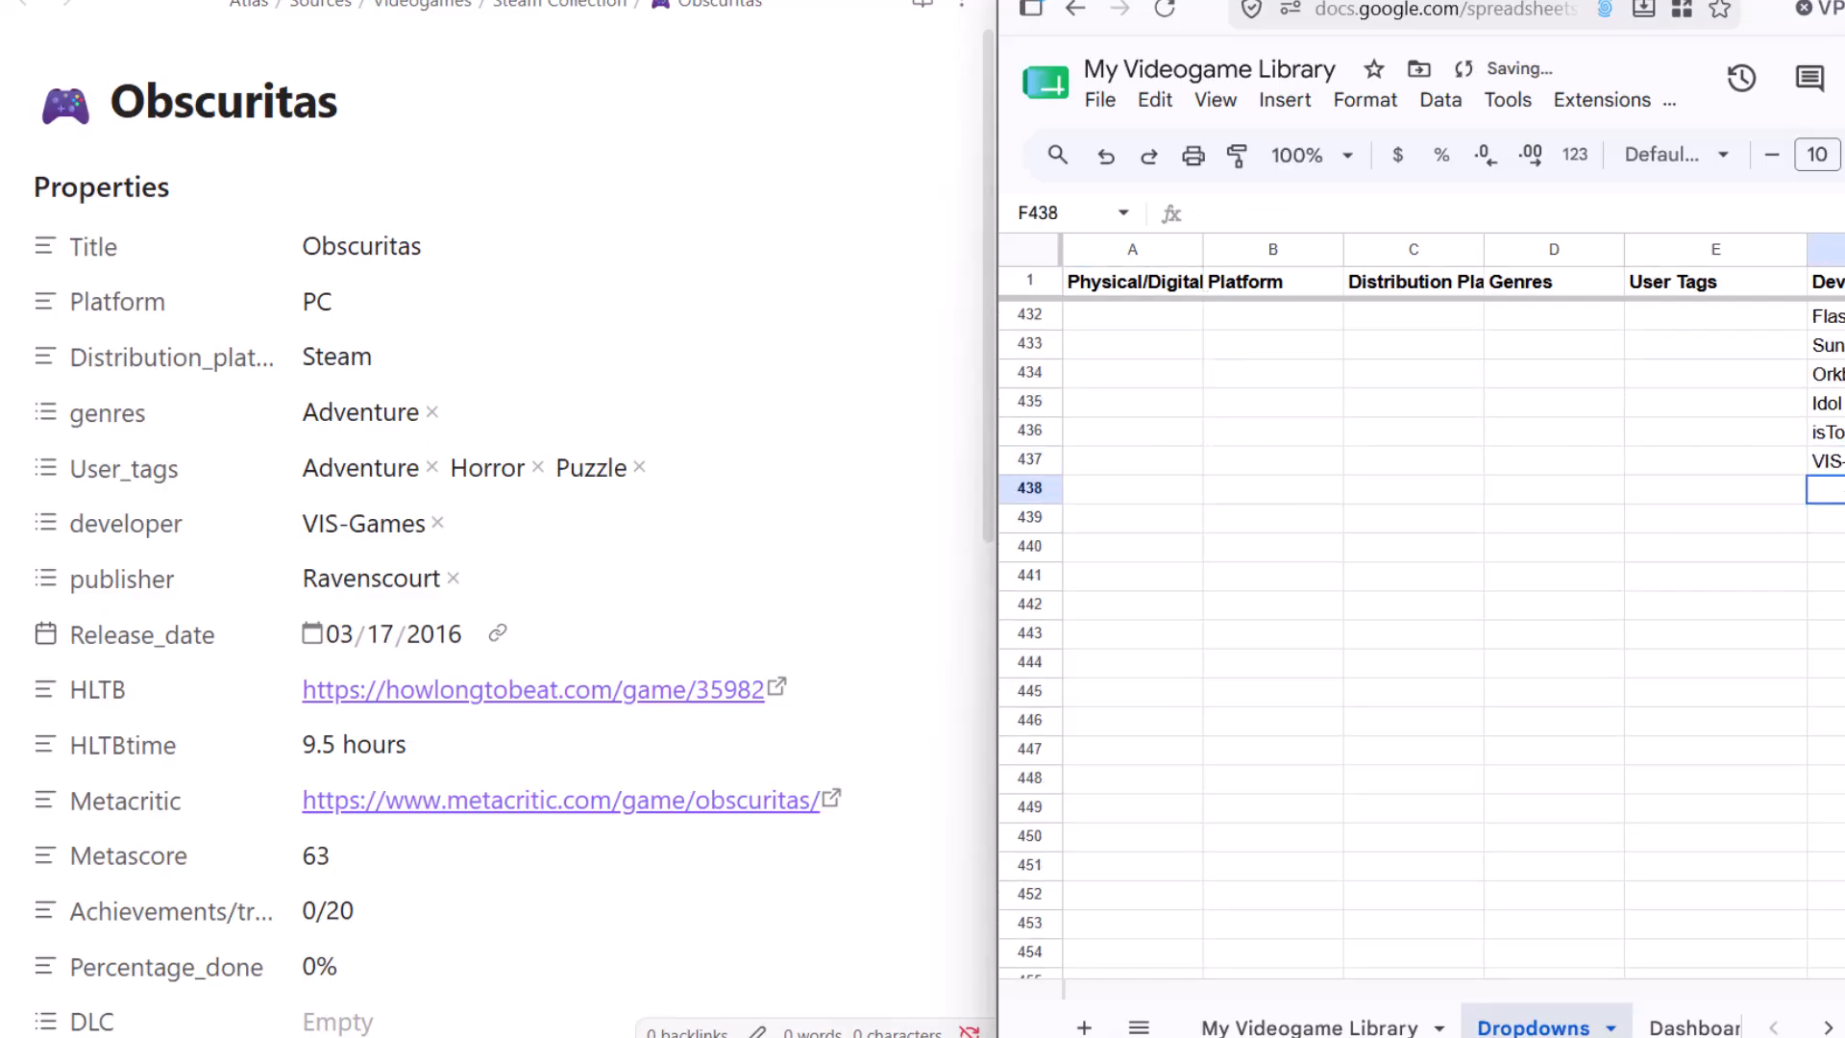
key(Return)
Set the developer of Obscuritas in row 682 of the My Videogame Library sheet to VIS-Games.
click(1369, 1030)
click(1699, 699)
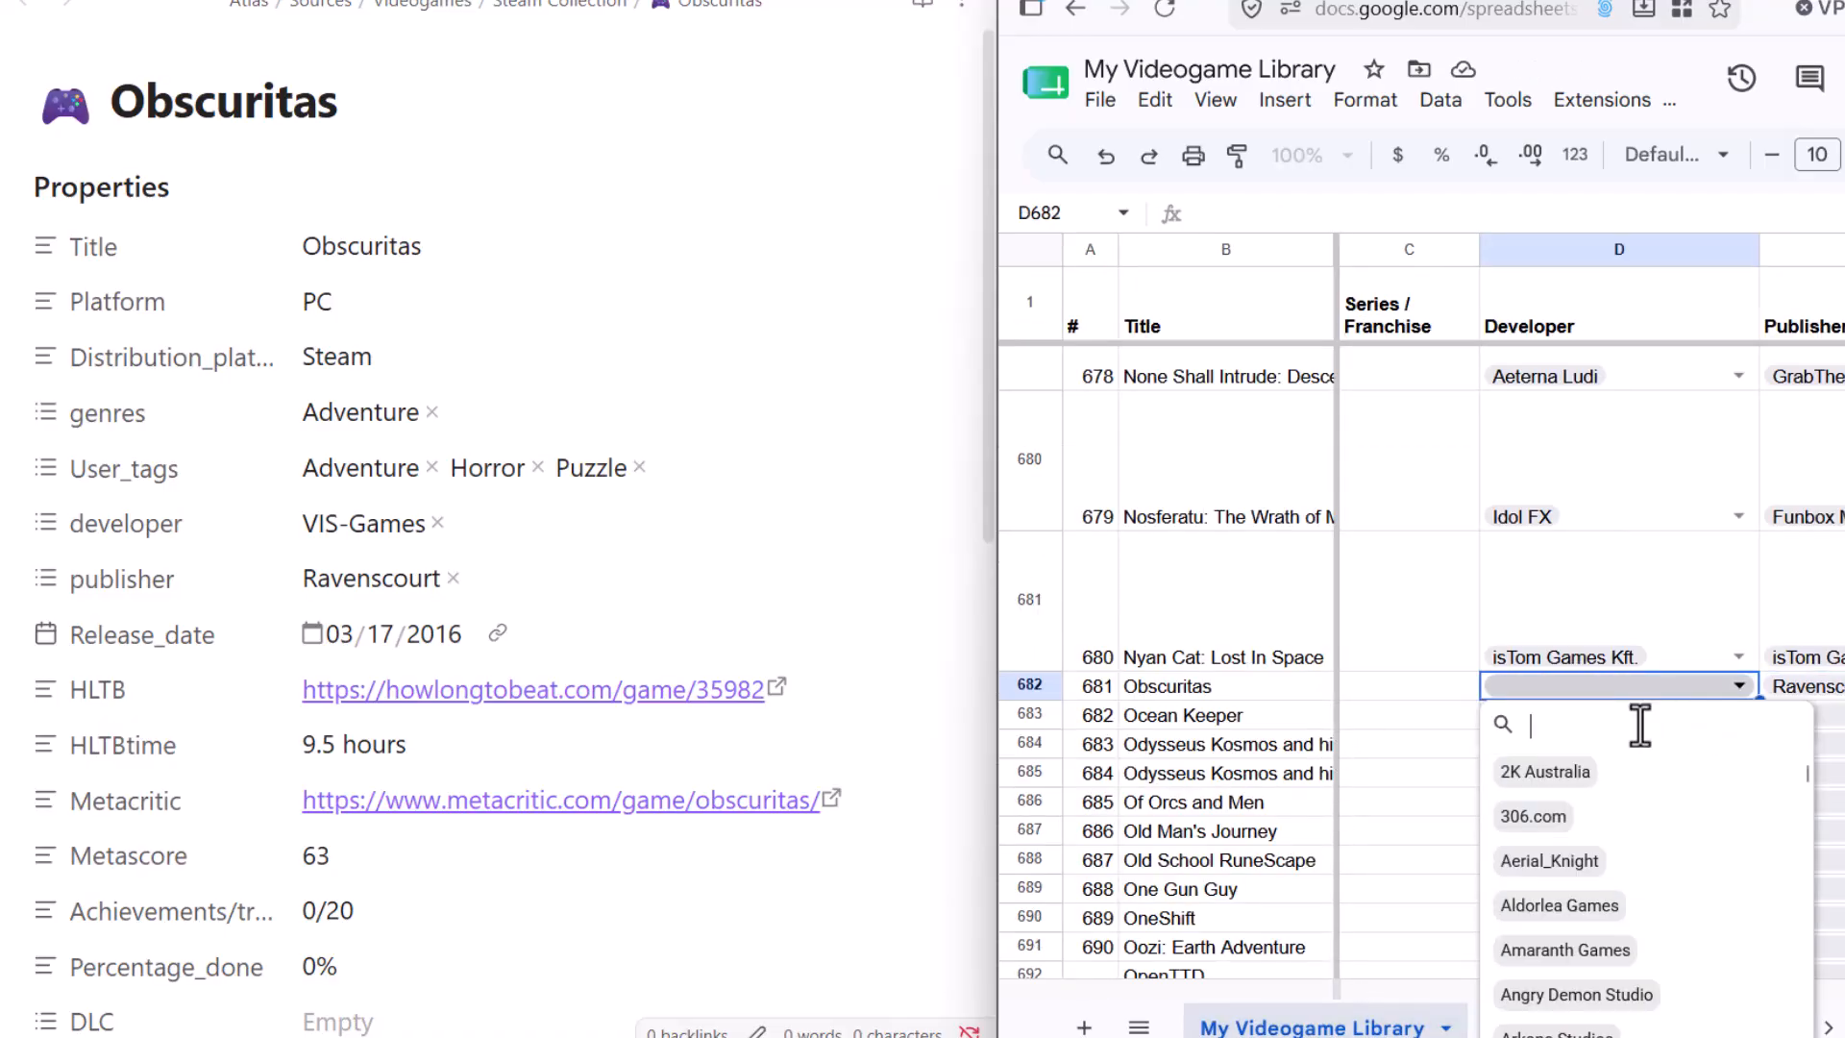
text(v)
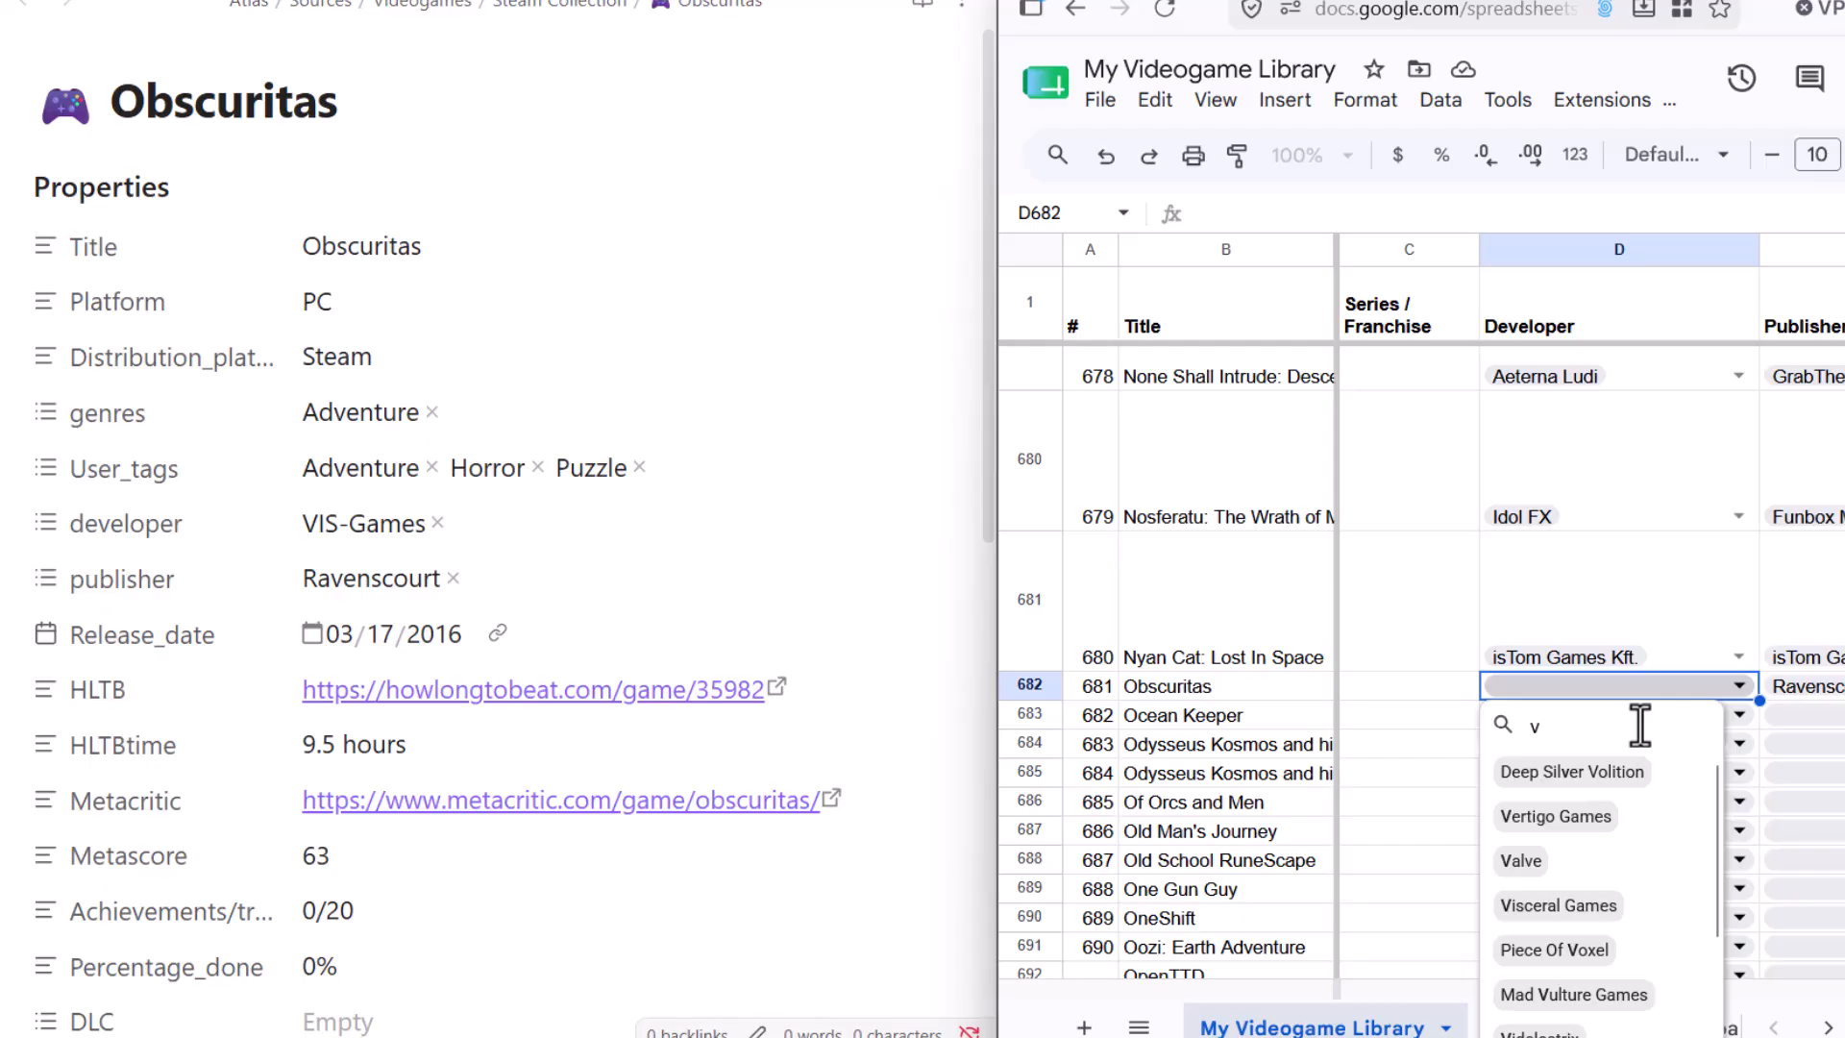
text(i)
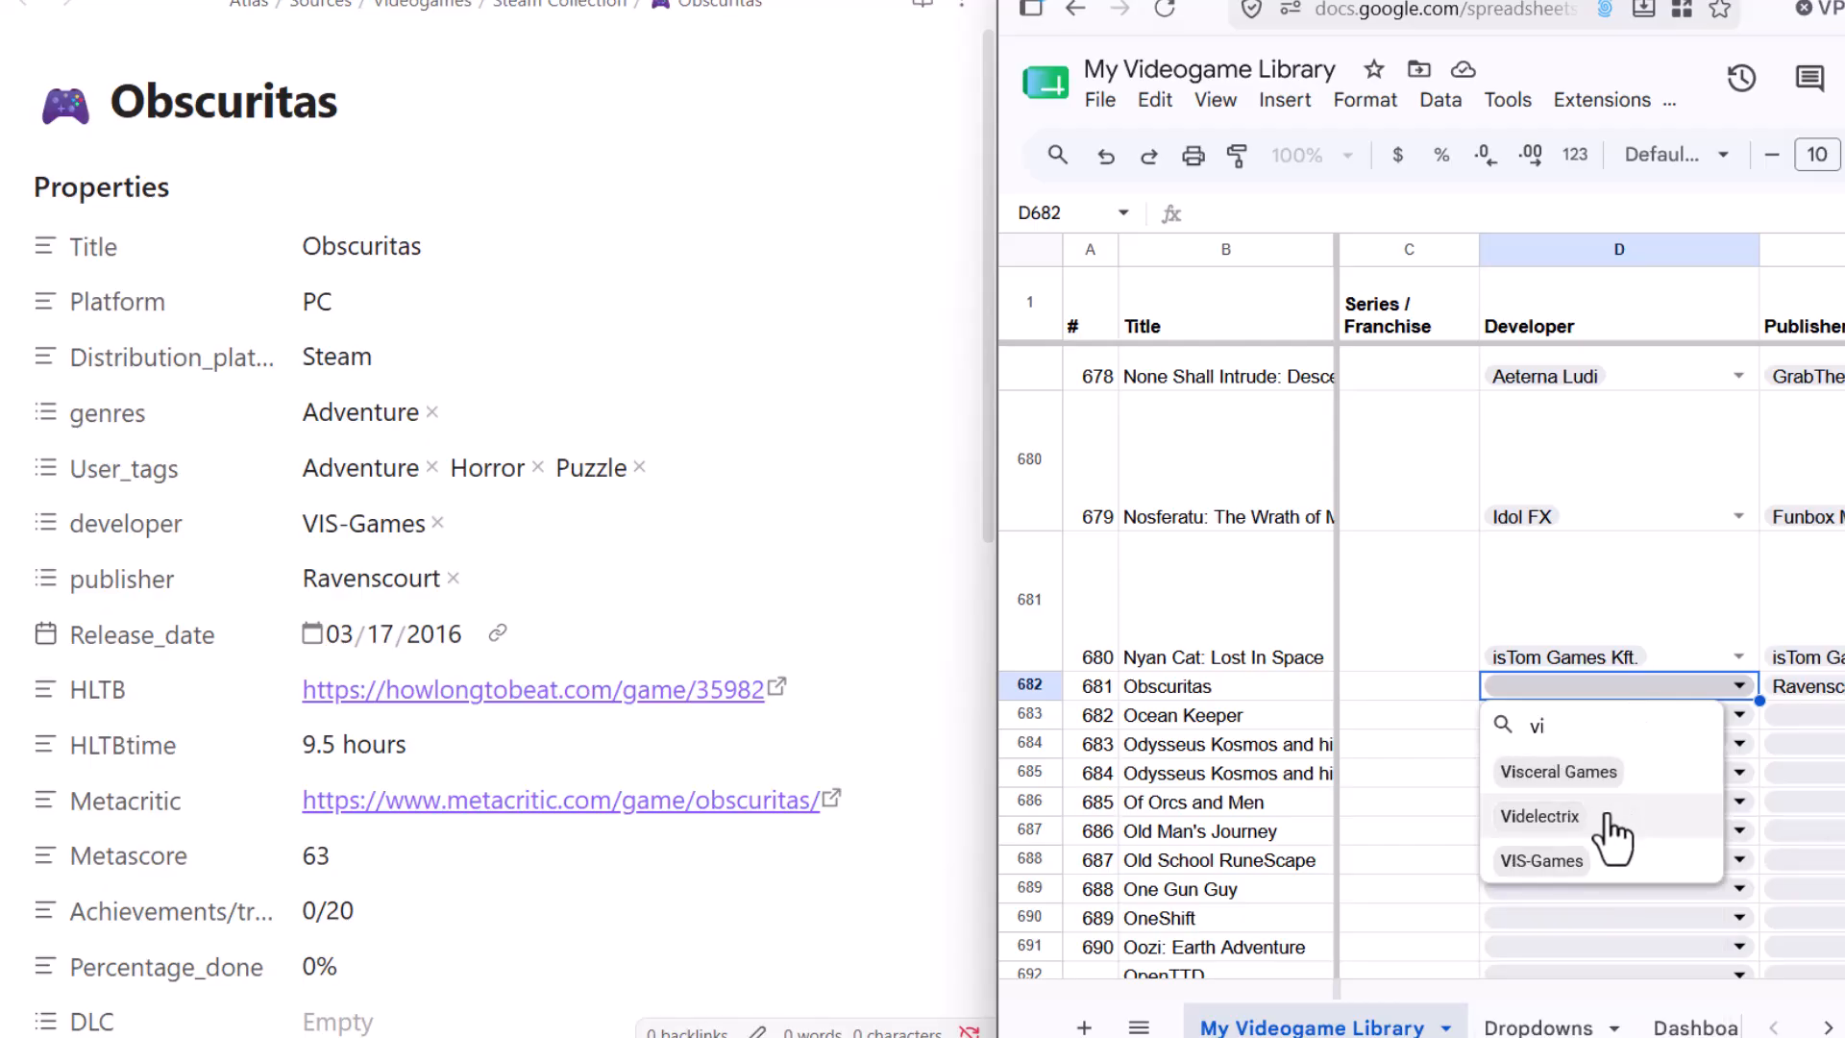
click(1572, 858)
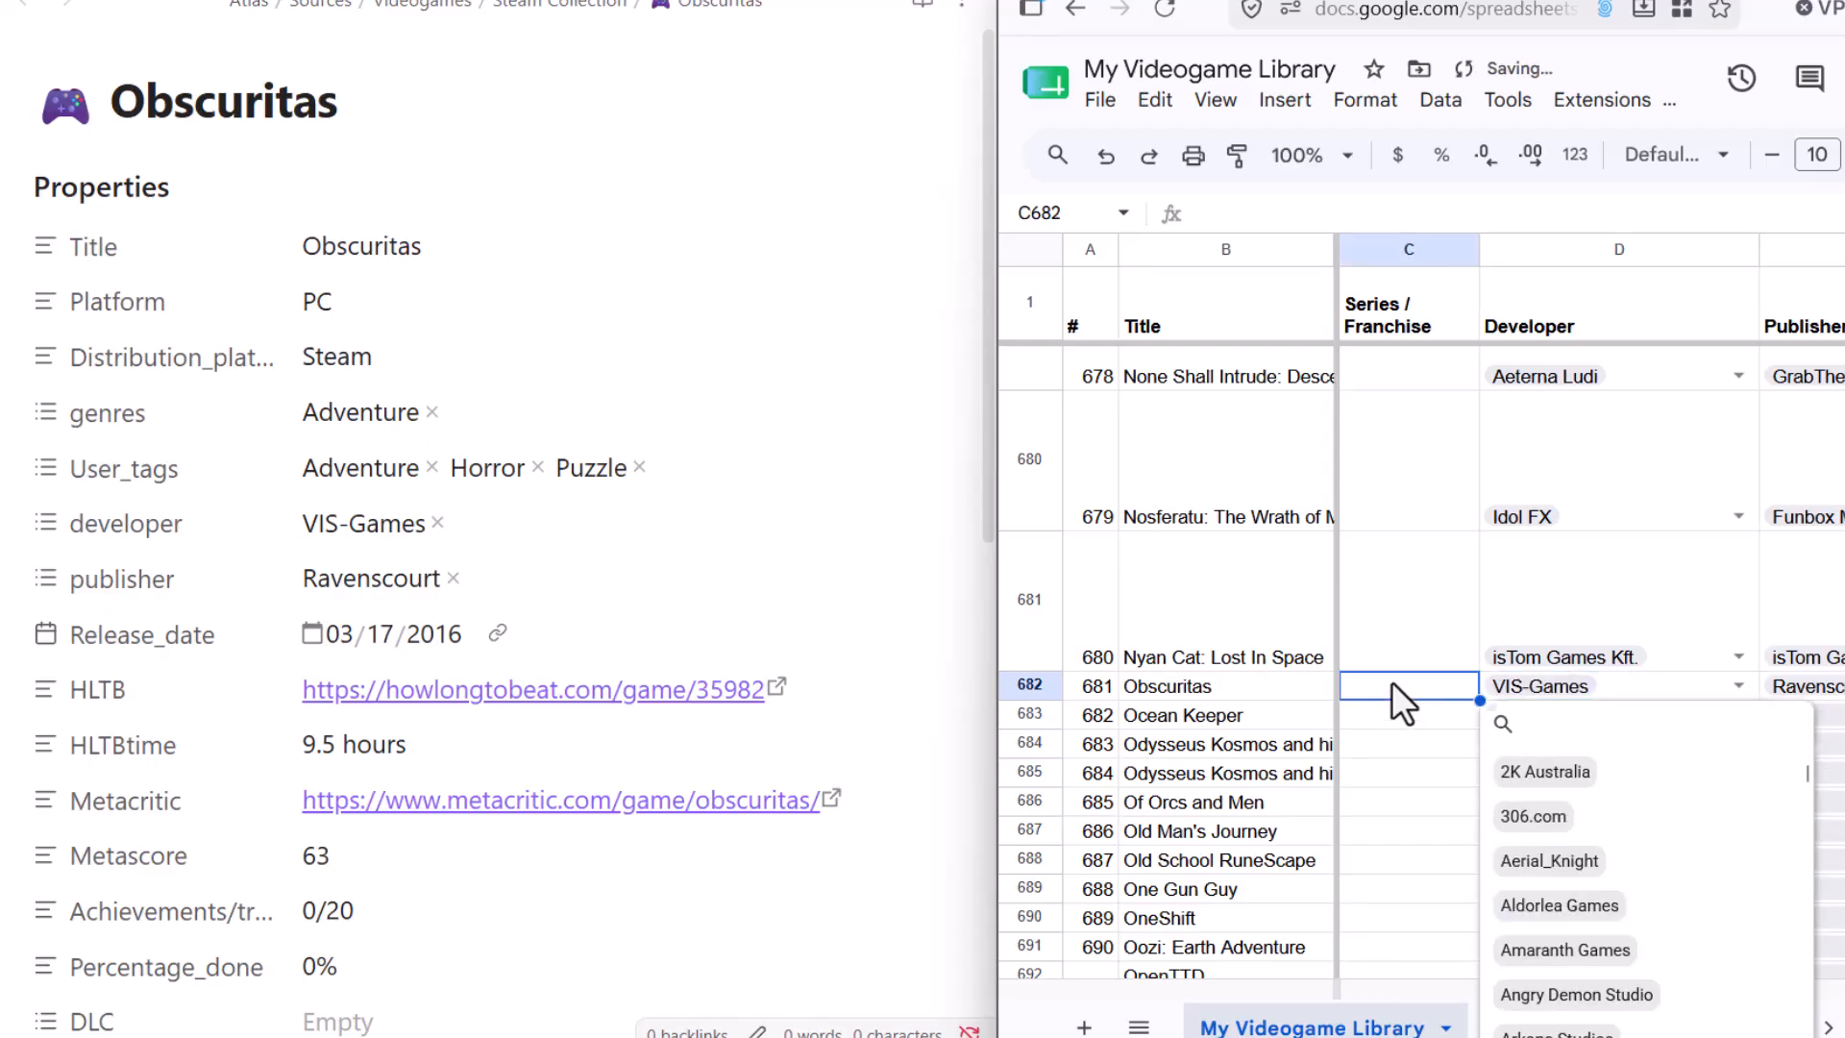
Copy the release date of Nyan Cat: Lost In Space into the Obscuritas release date cell F682.
key(Tab)
key(Tab)
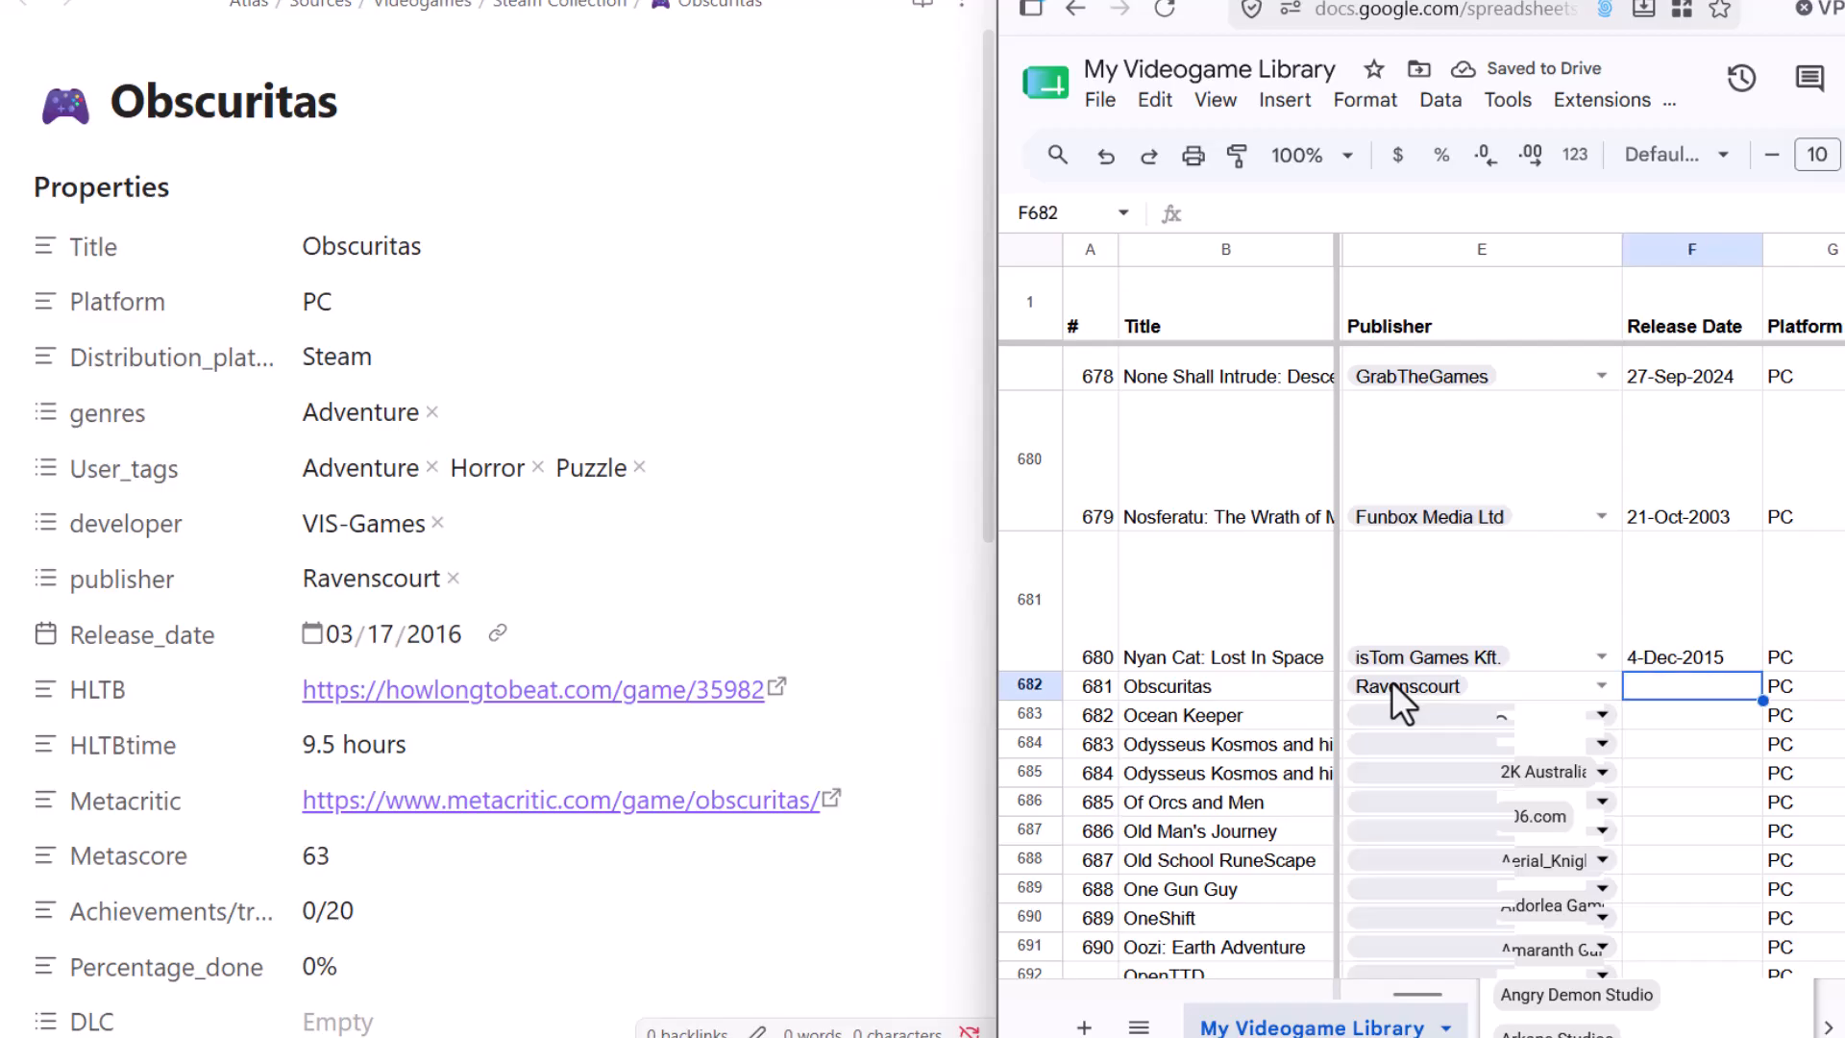
click(1674, 636)
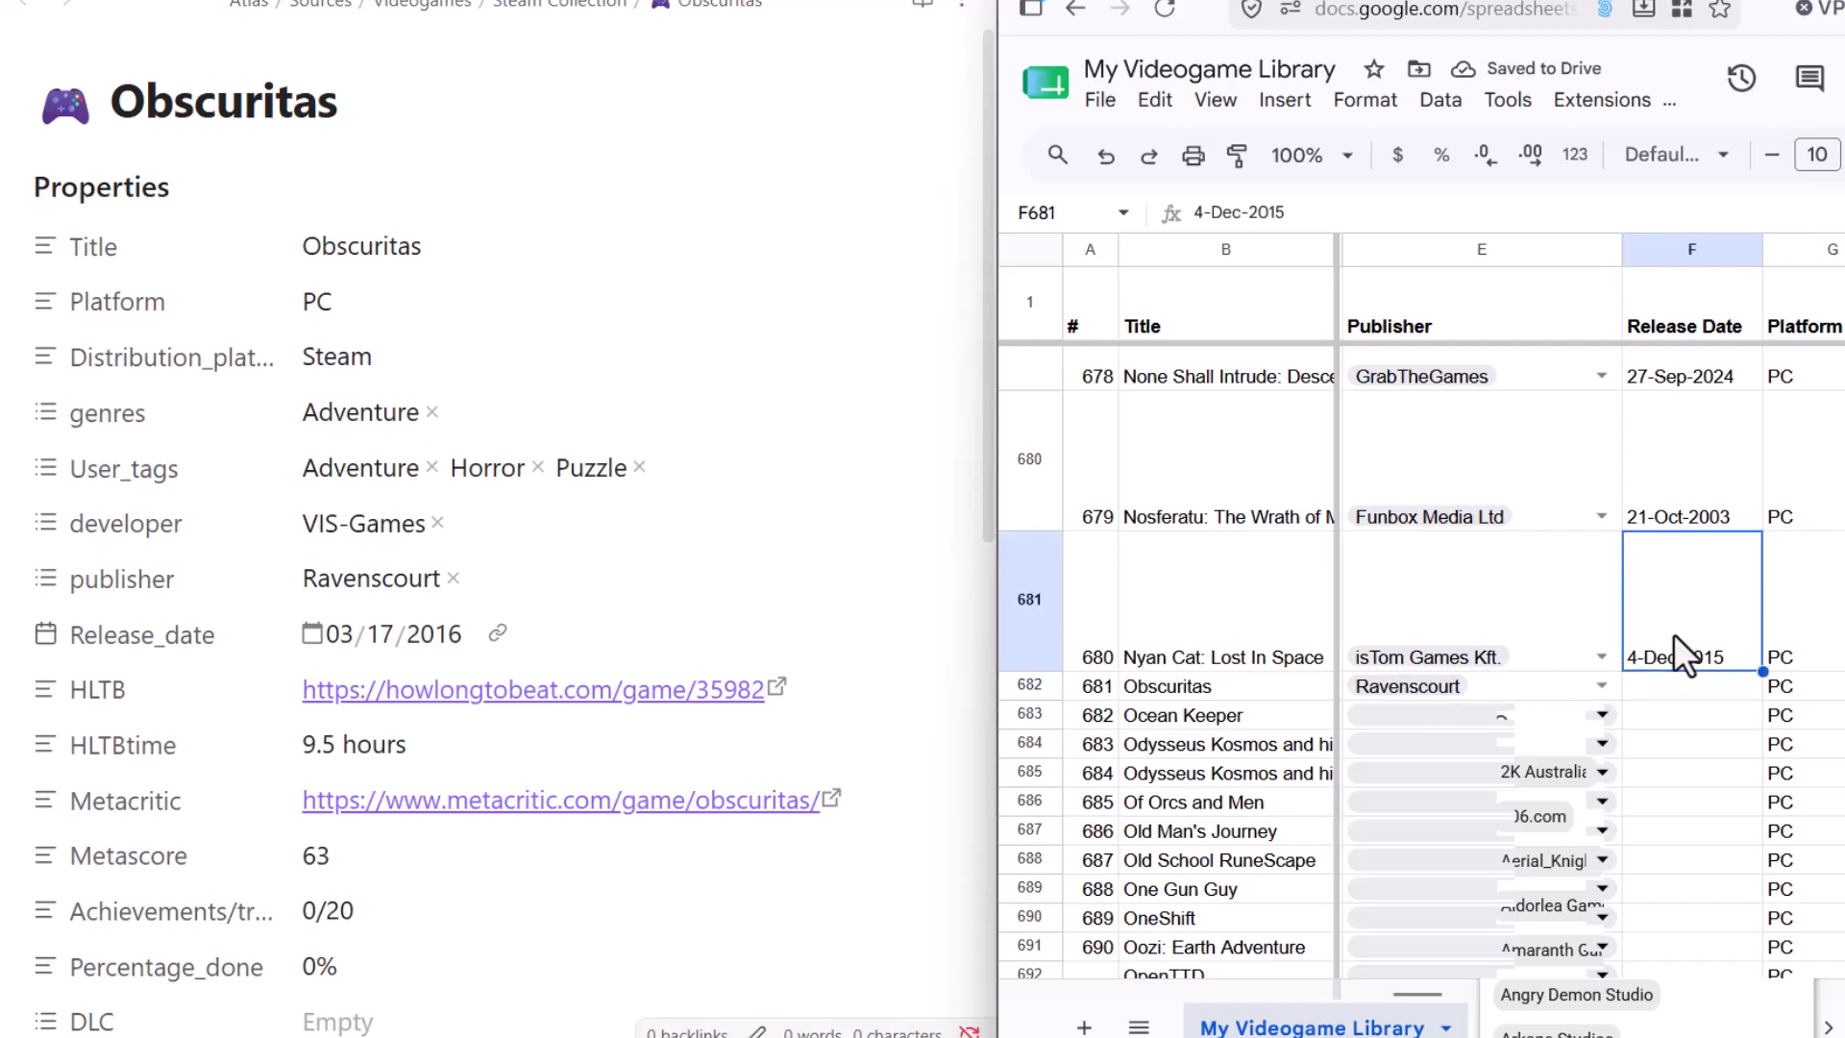
key(ctrl+c)
key(Down)
key(ctrl+v)
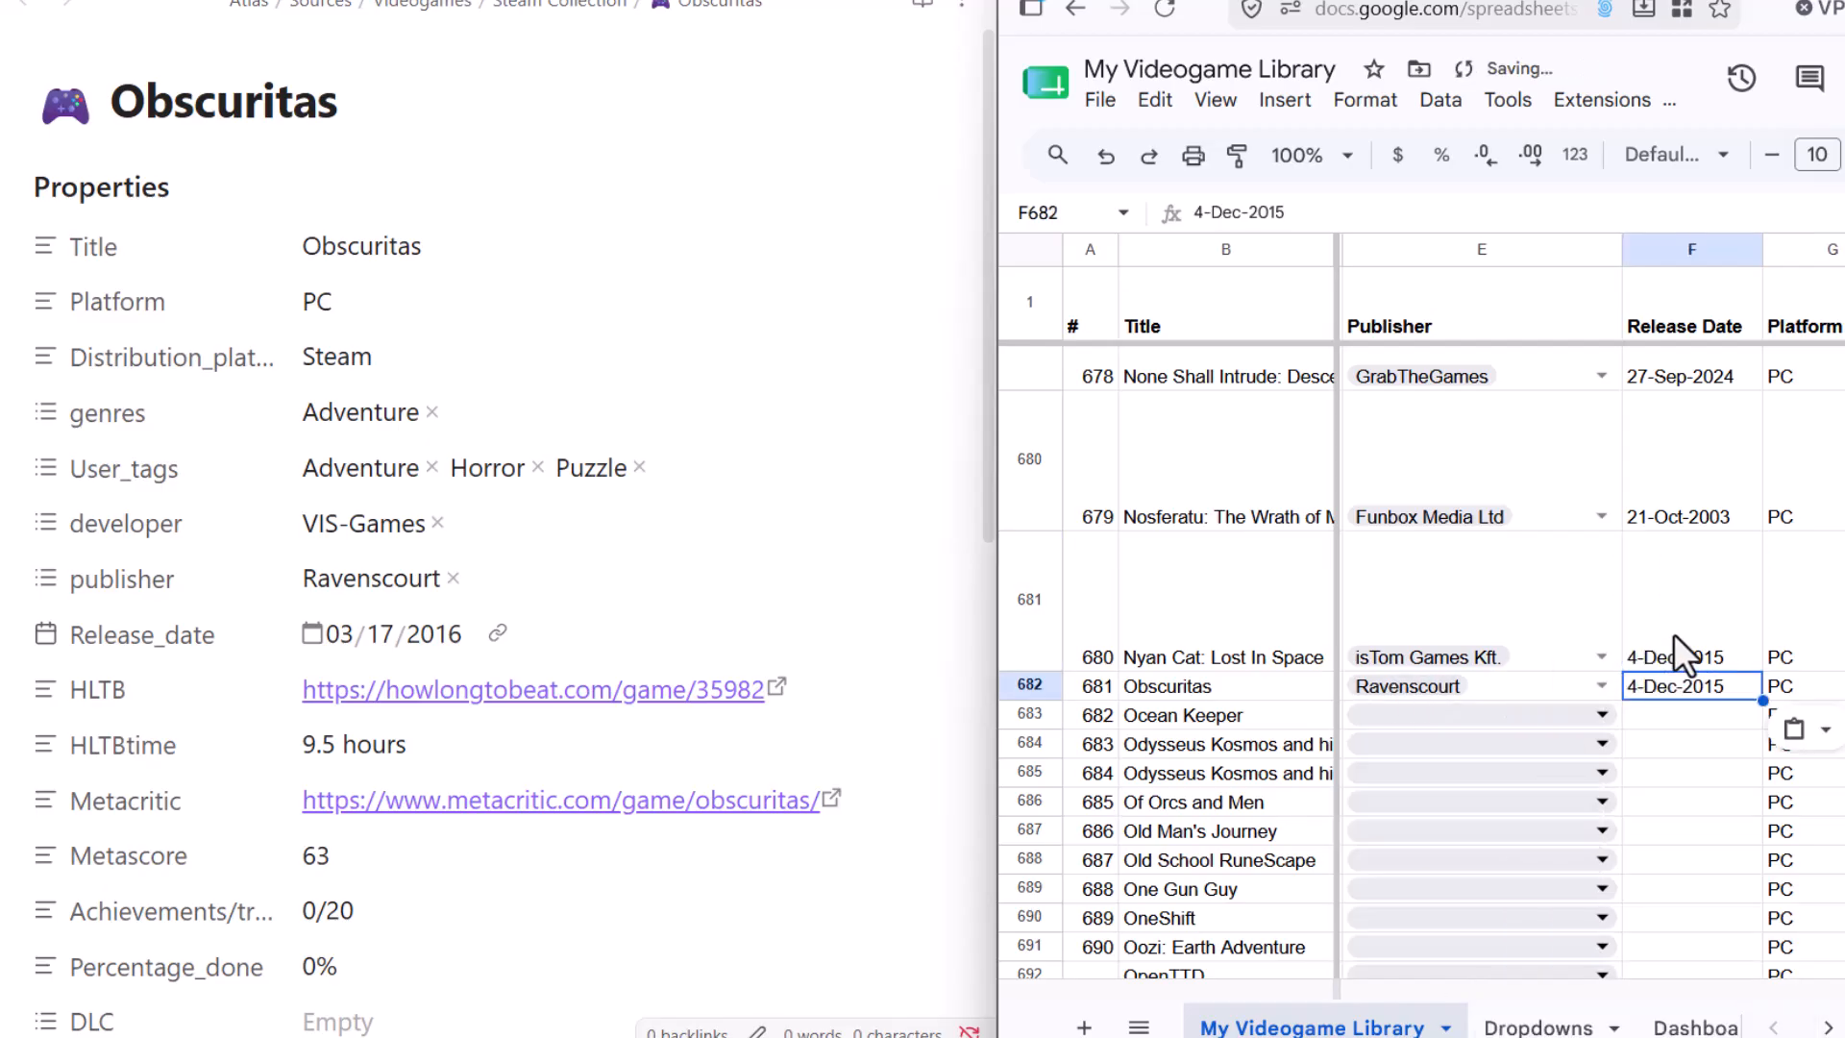
Change the Obscuritas release date in cell F682 to 17-Dec-2016.
double_click(1710, 685)
click(1640, 686)
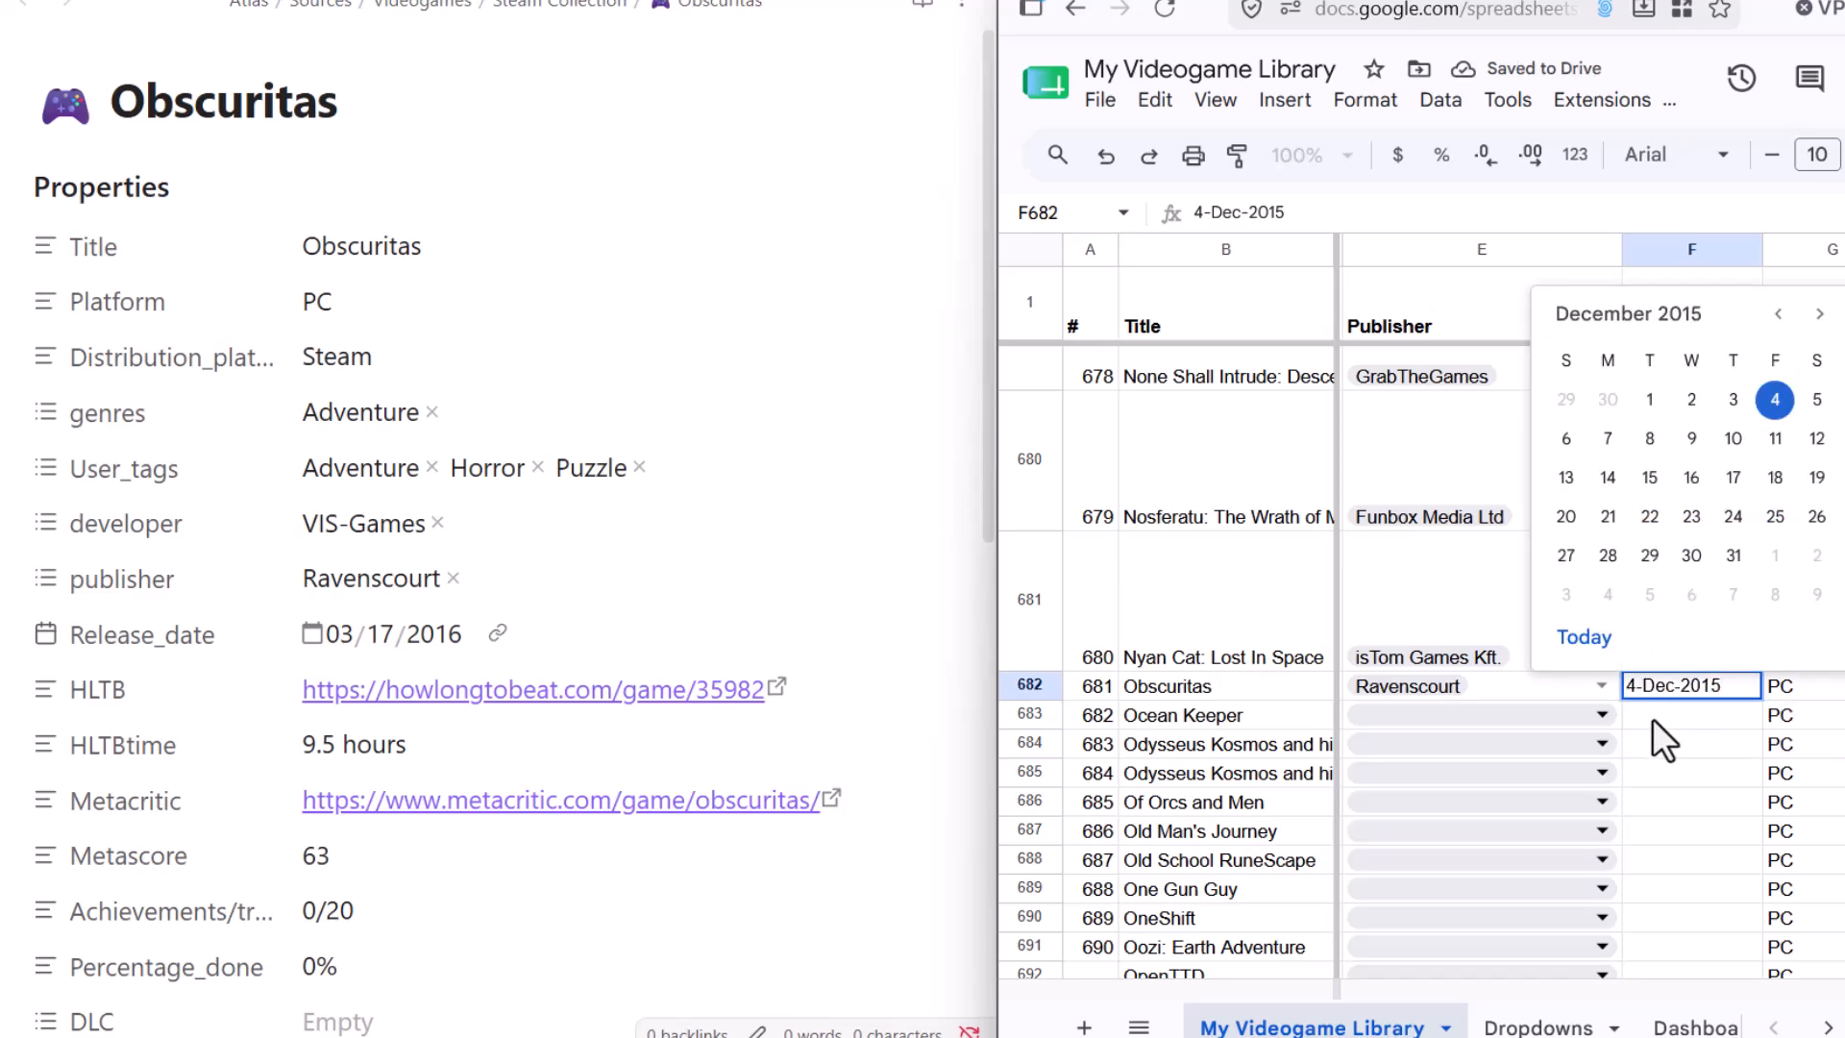
key(BackSpace)
text(3)
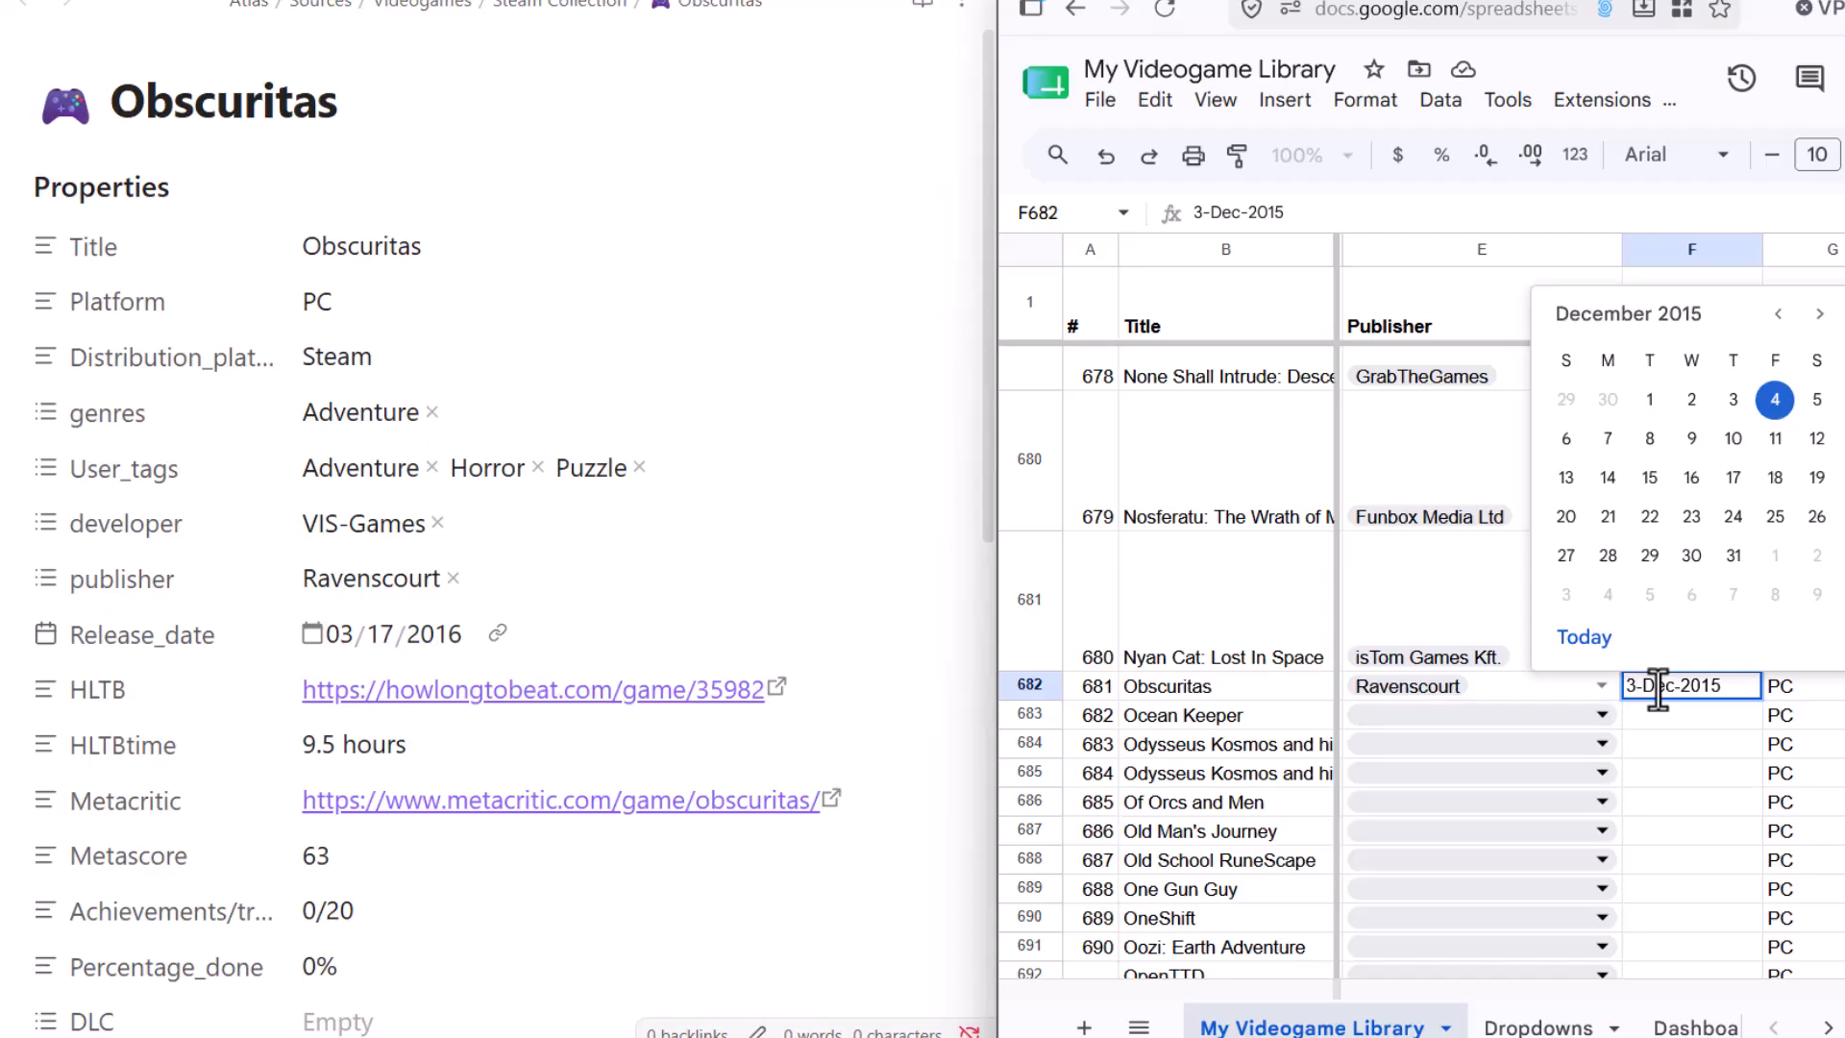
key(BackSpace)
text(17)
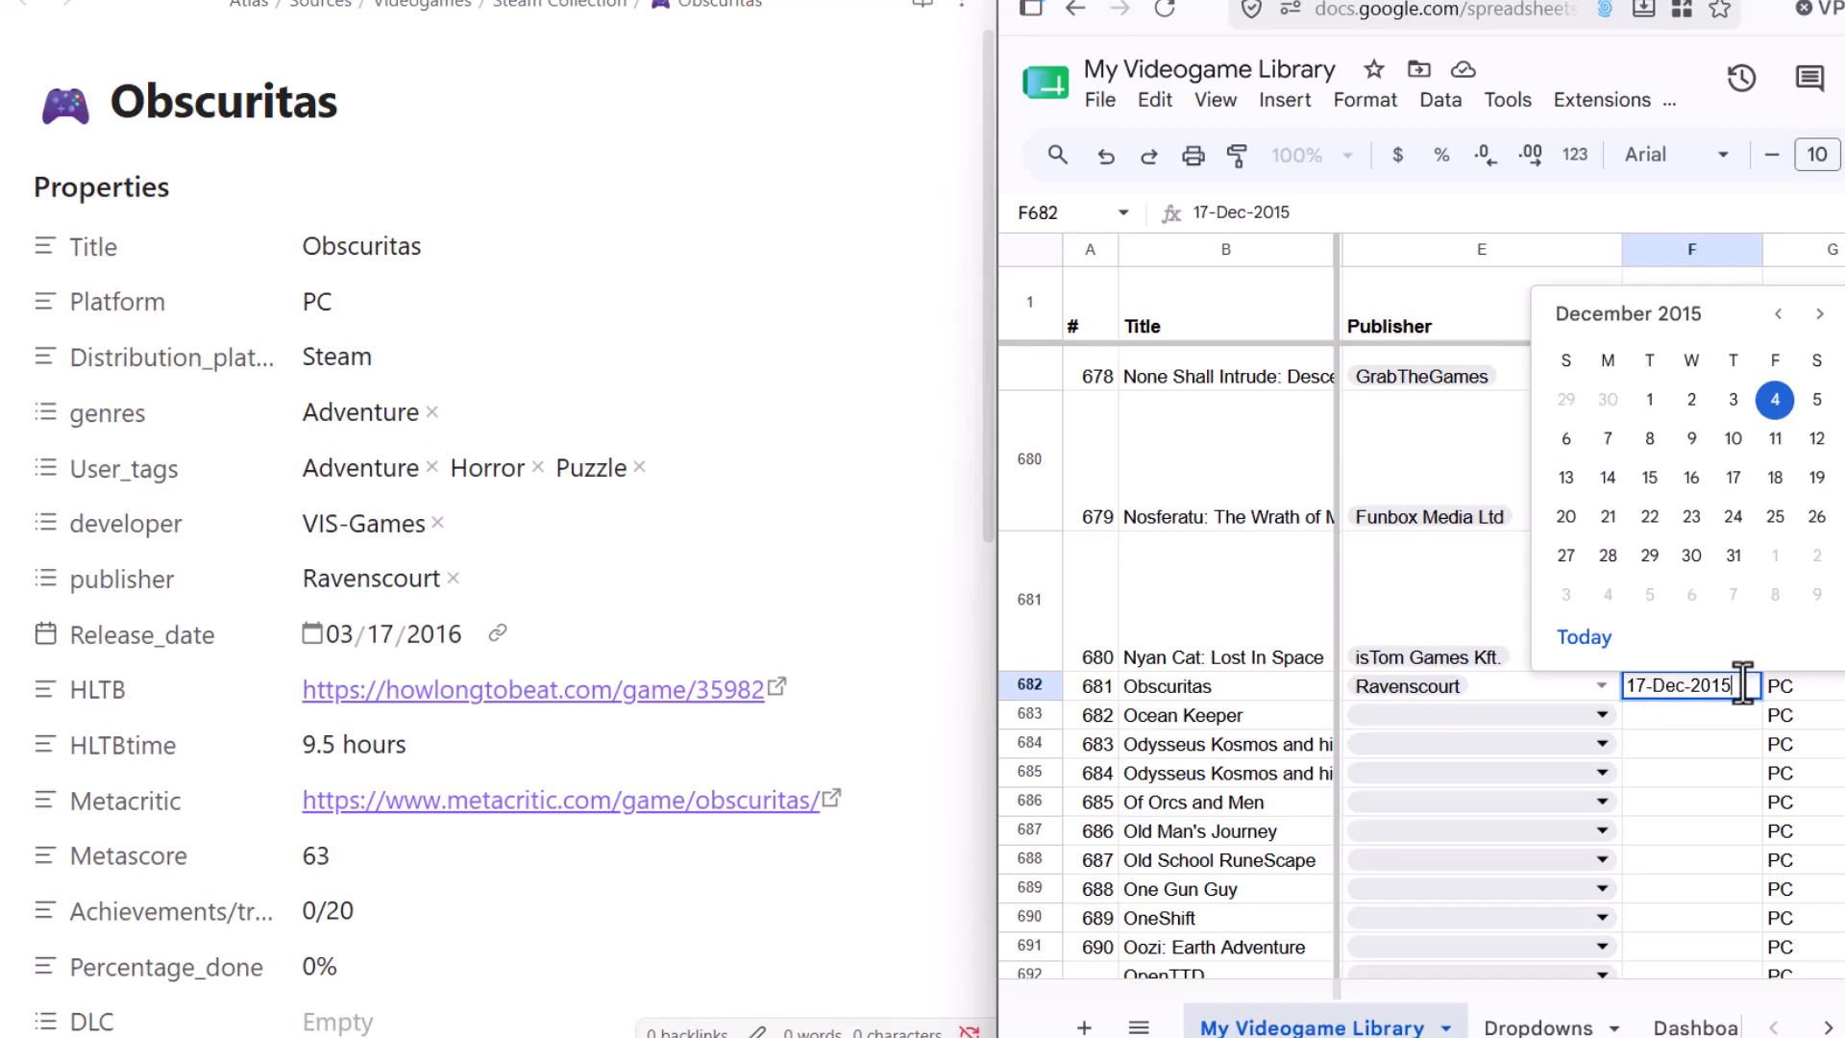
text(6)
key(Return)
key(Up)
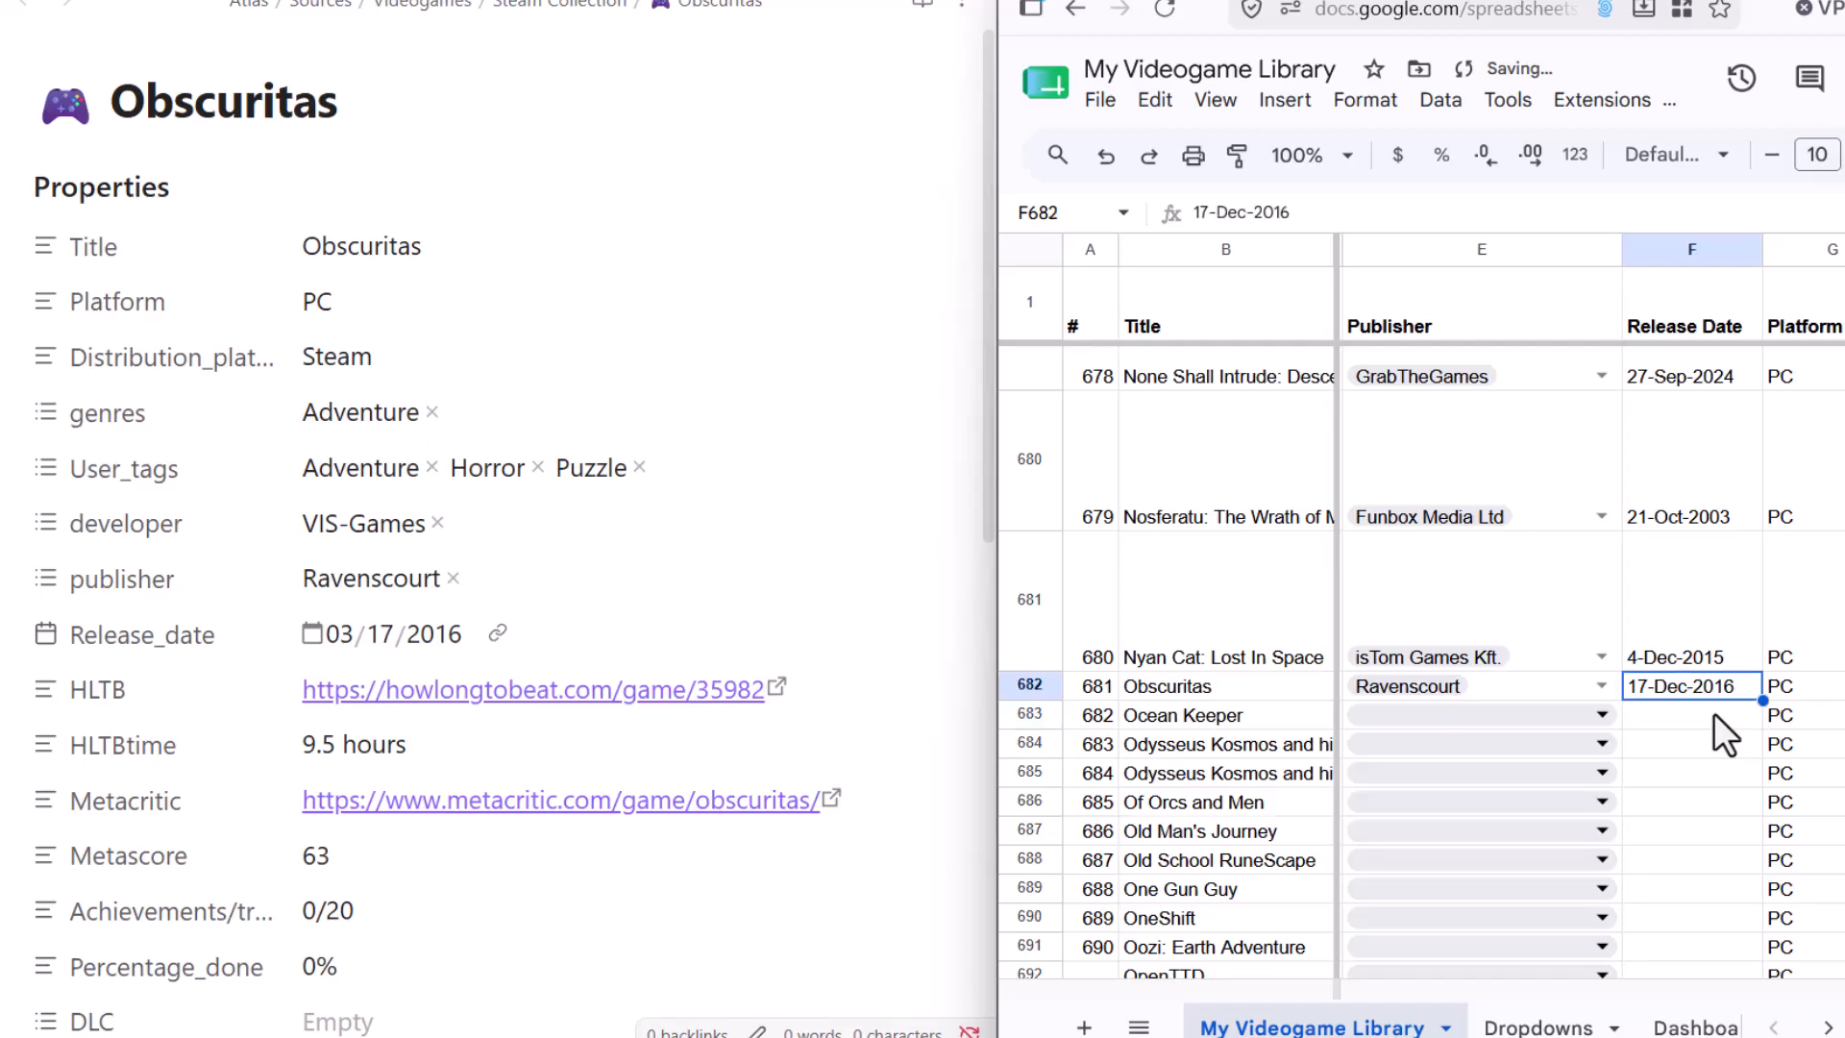
Set DLC (Yes/No) for Obscuritas in cell P682 to No.
key(Right)
key(Right)
key(Right)
key(Right)
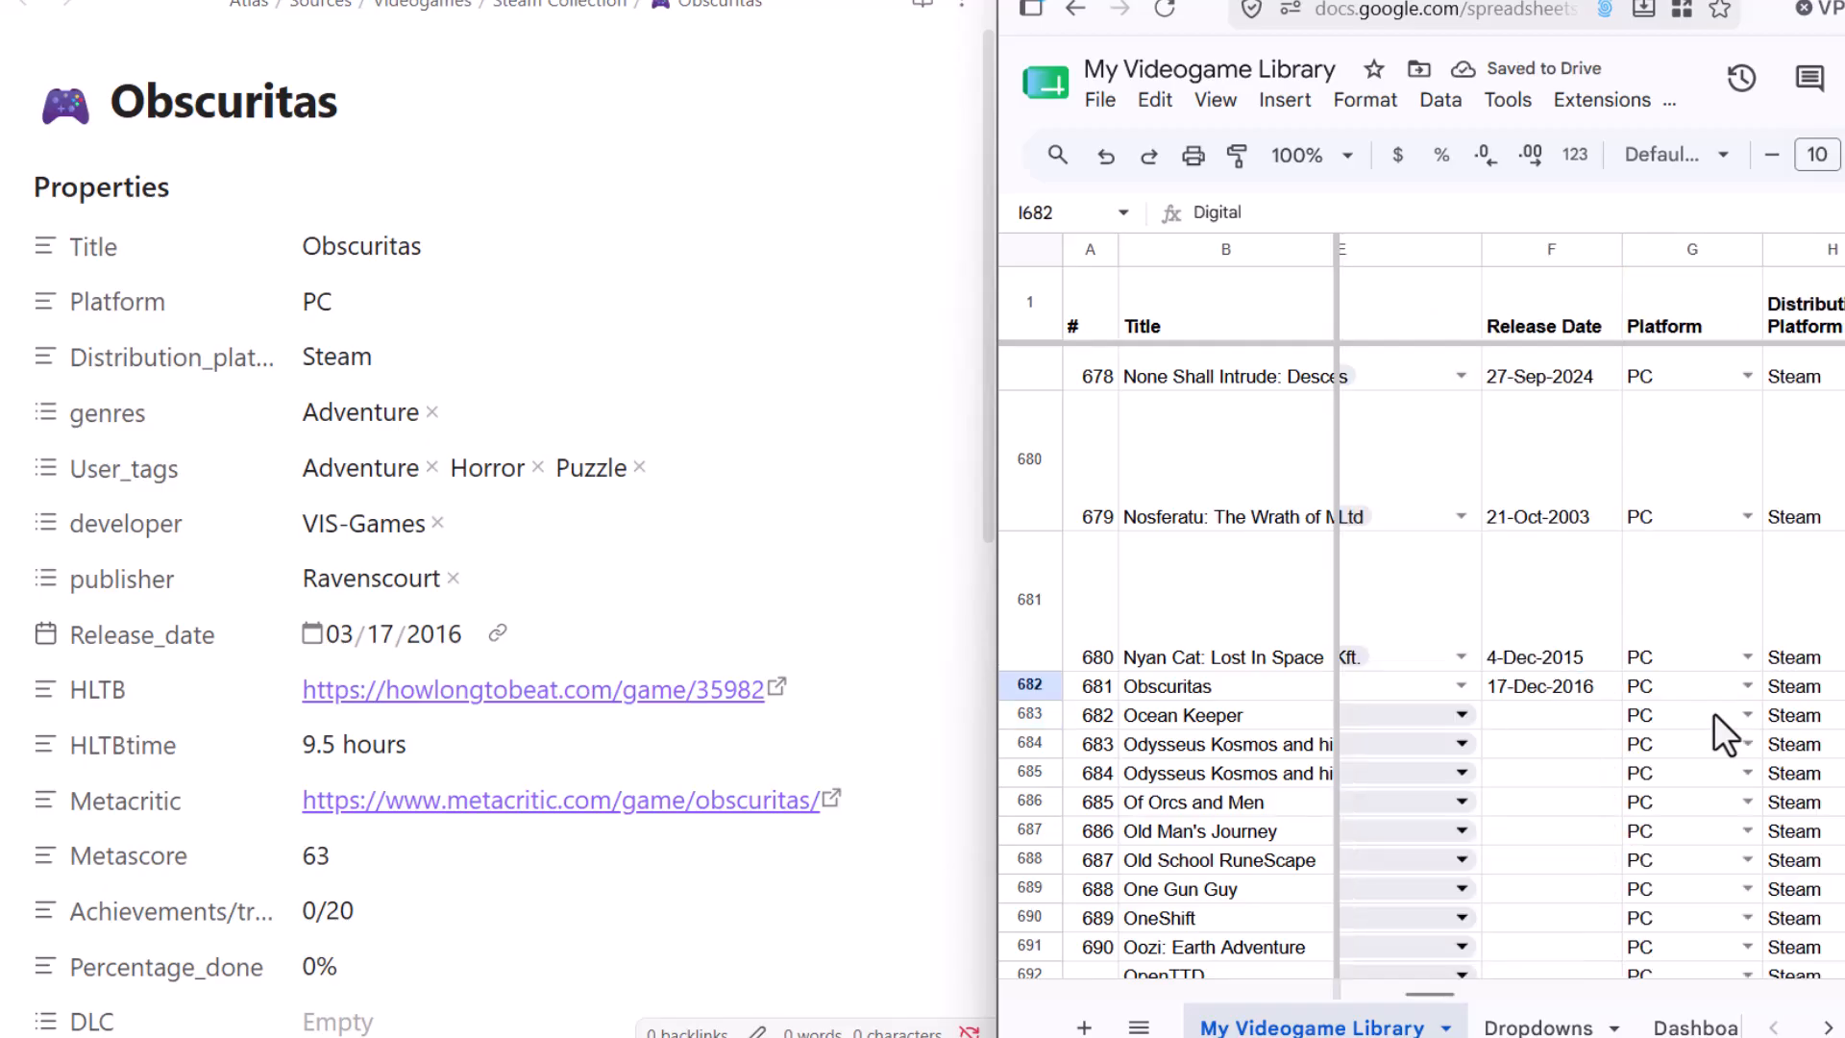
key(Right)
key(Right)
key(Right)
key(Right)
key(Right)
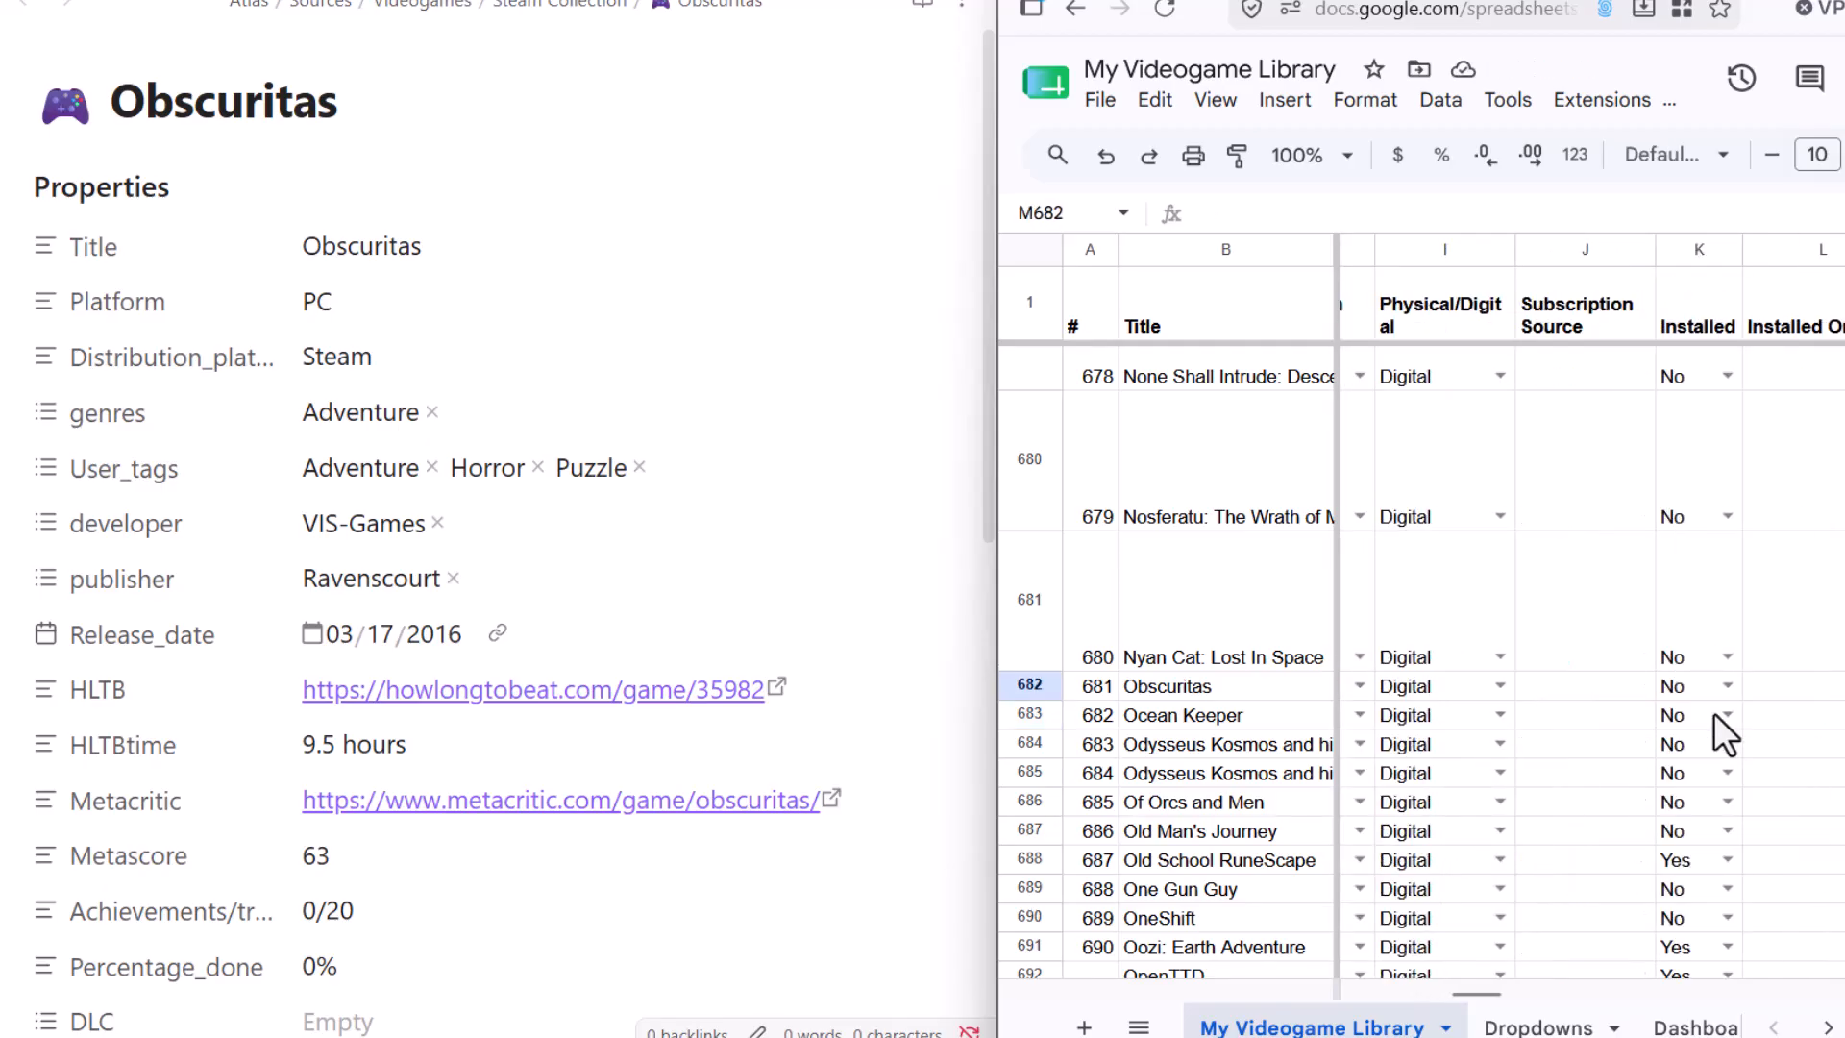
scroll(642, 647, down, 3)
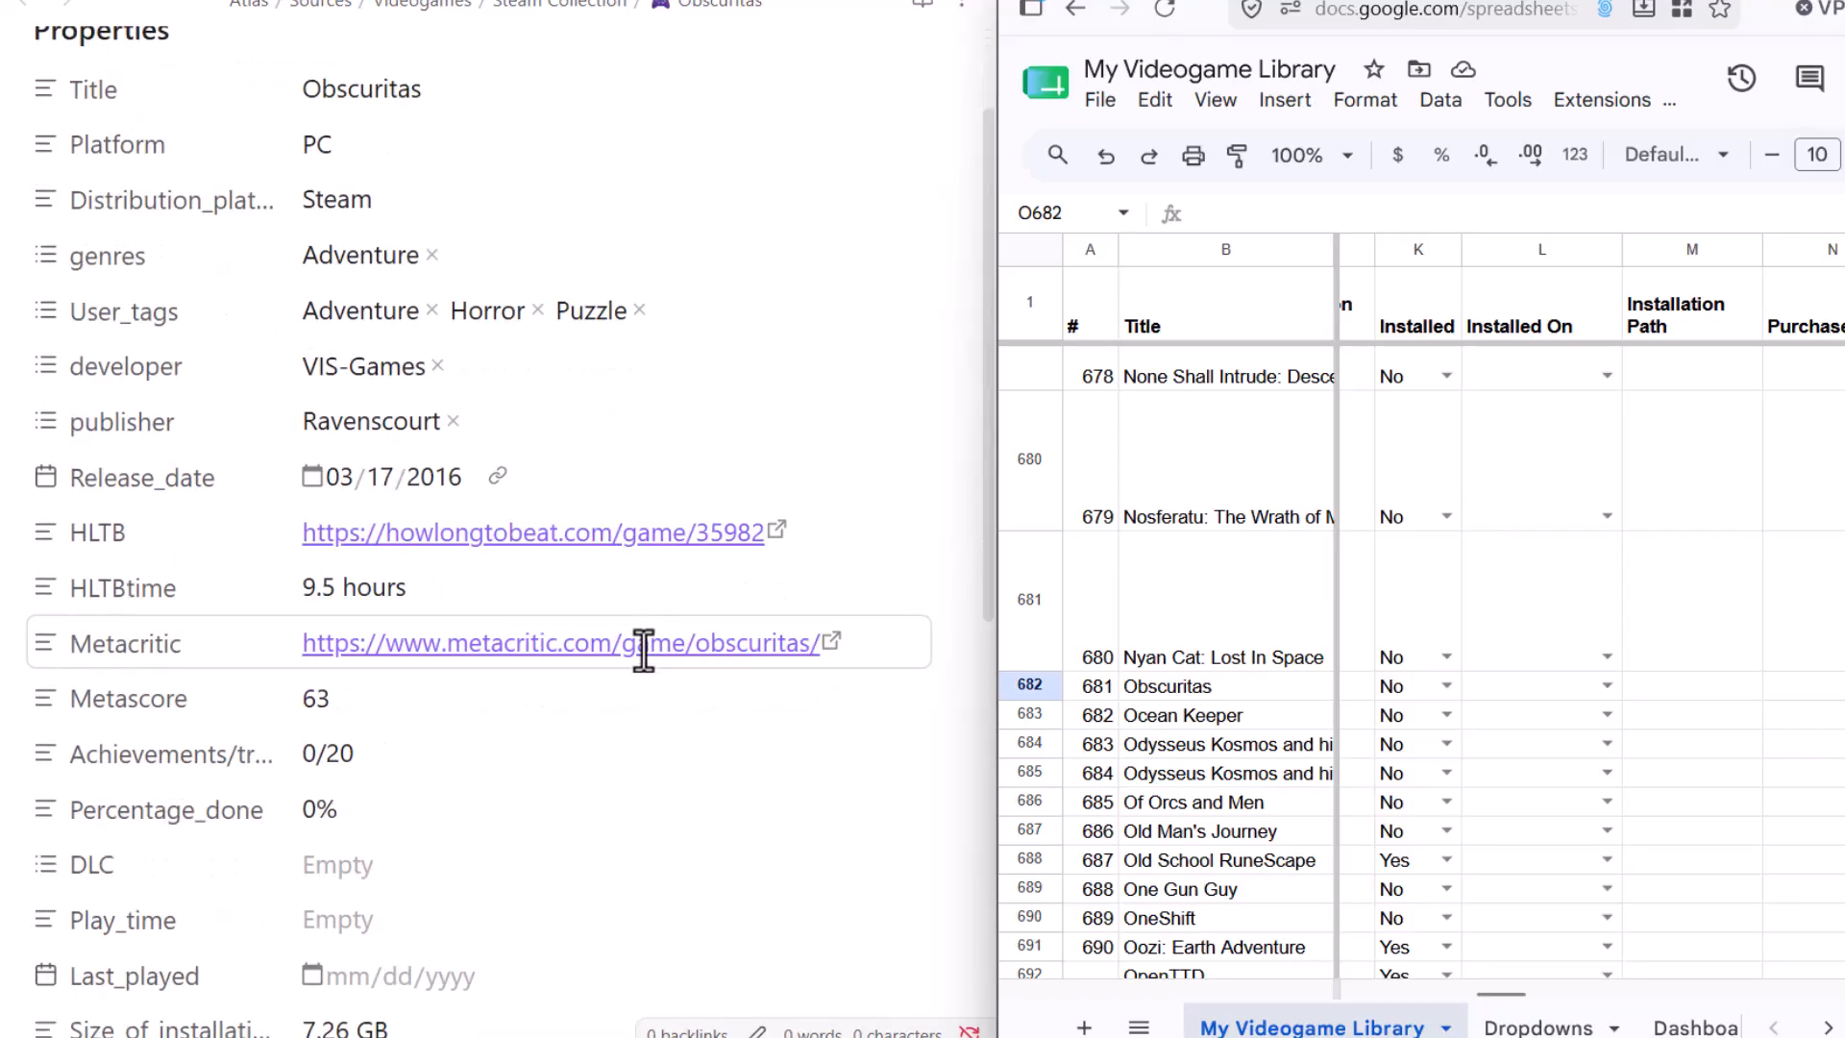
key(Right)
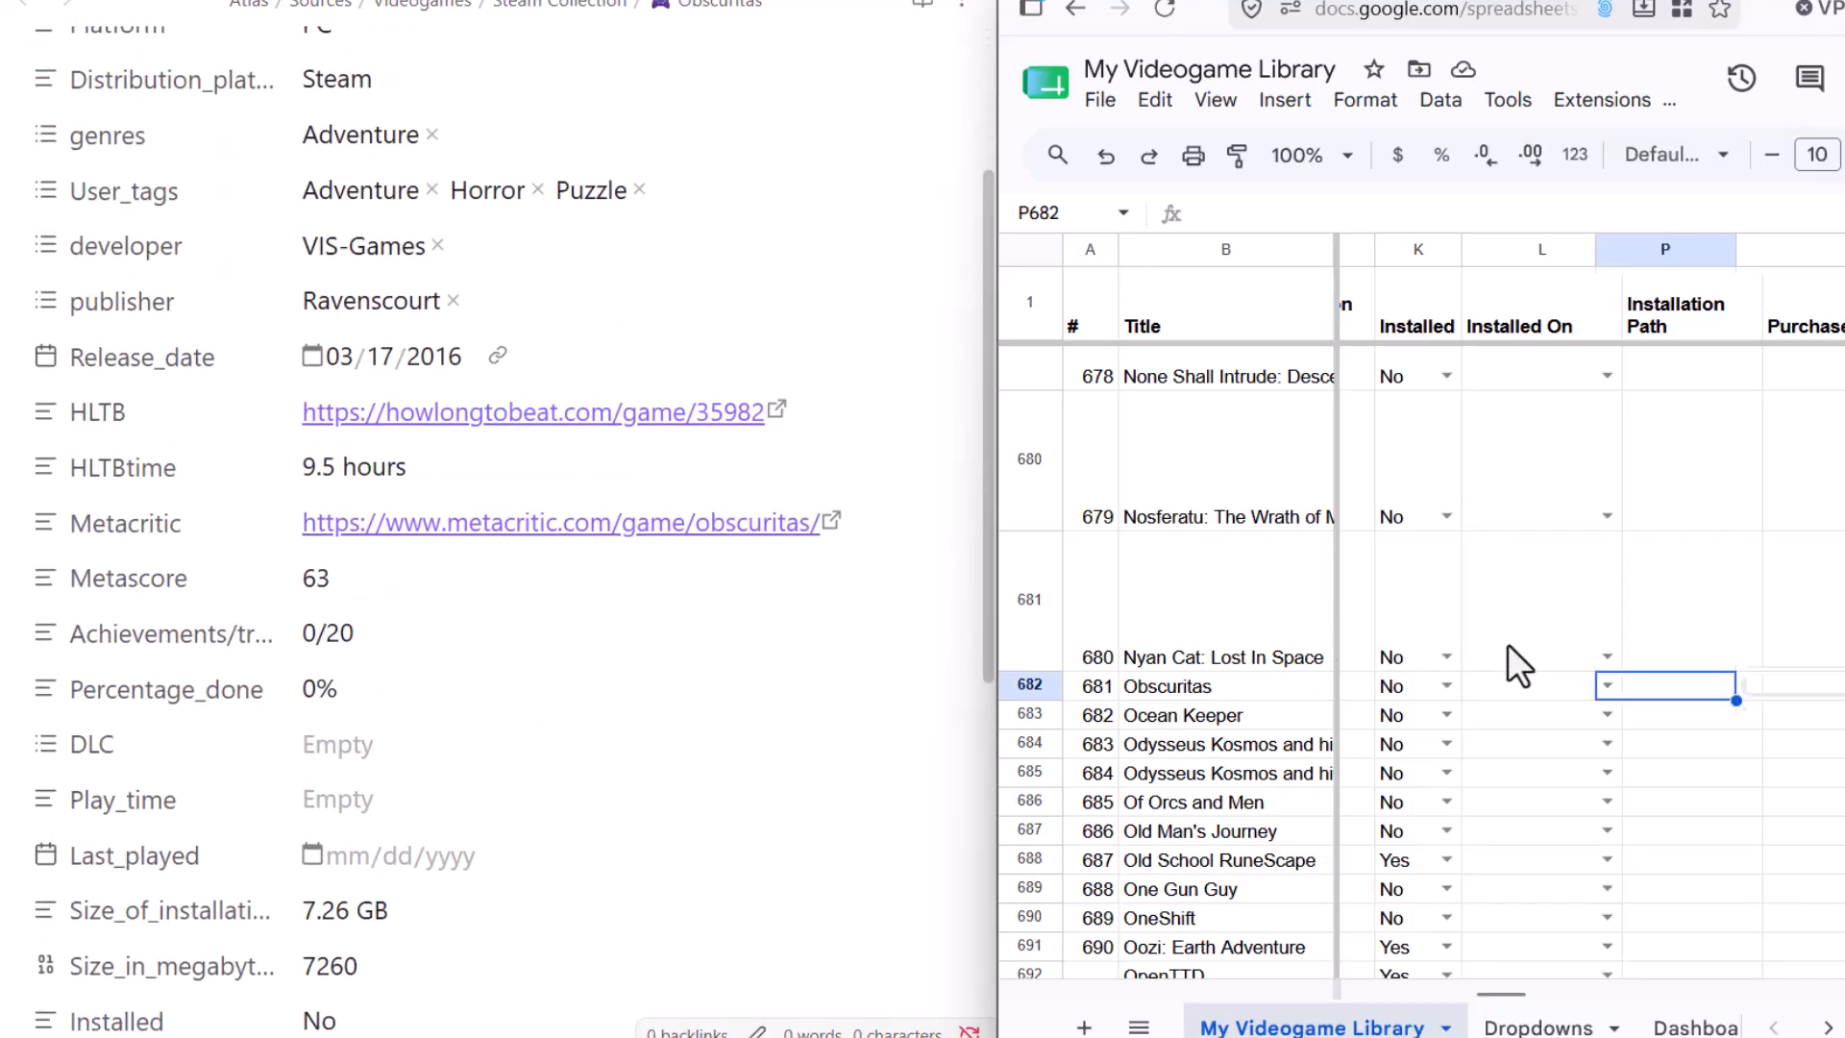
key(Return)
key(Down)
key(Return)
key(Up)
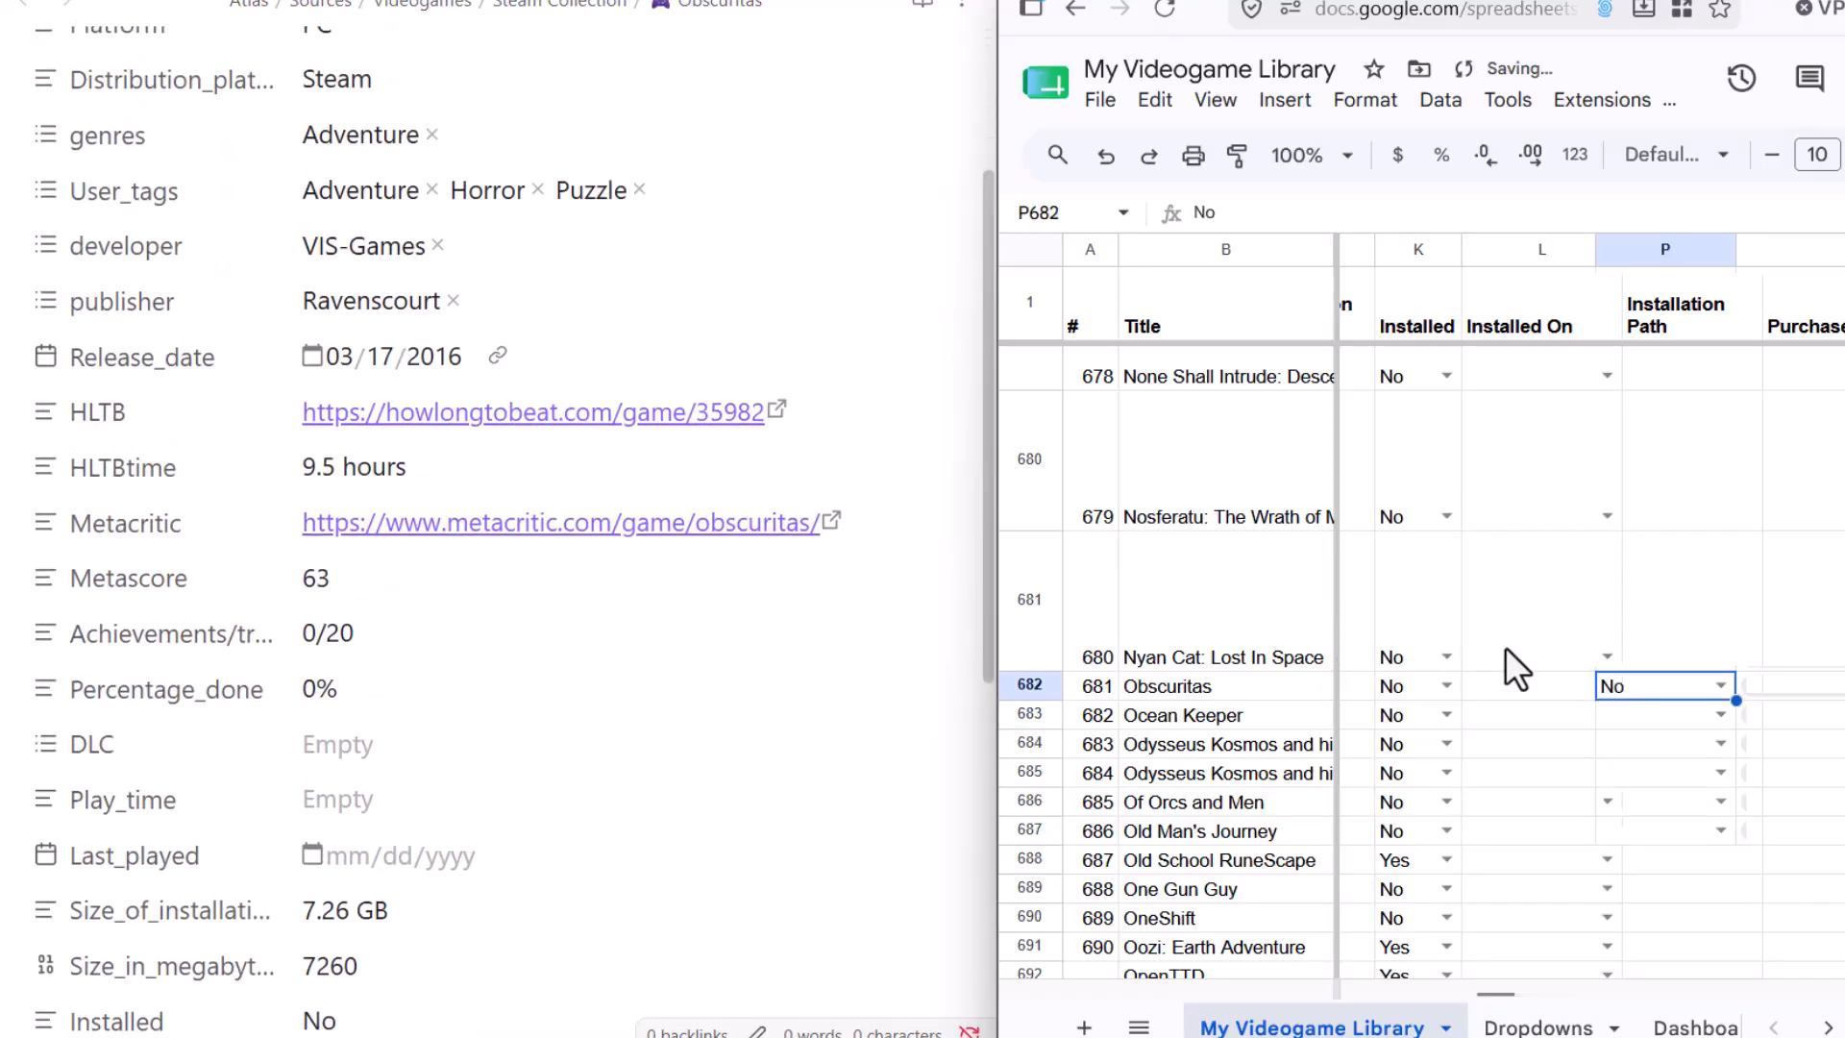
Set the genre of Obscuritas in cell S682 to Adventure.
key(Right)
key(Right)
key(Right)
key(Right)
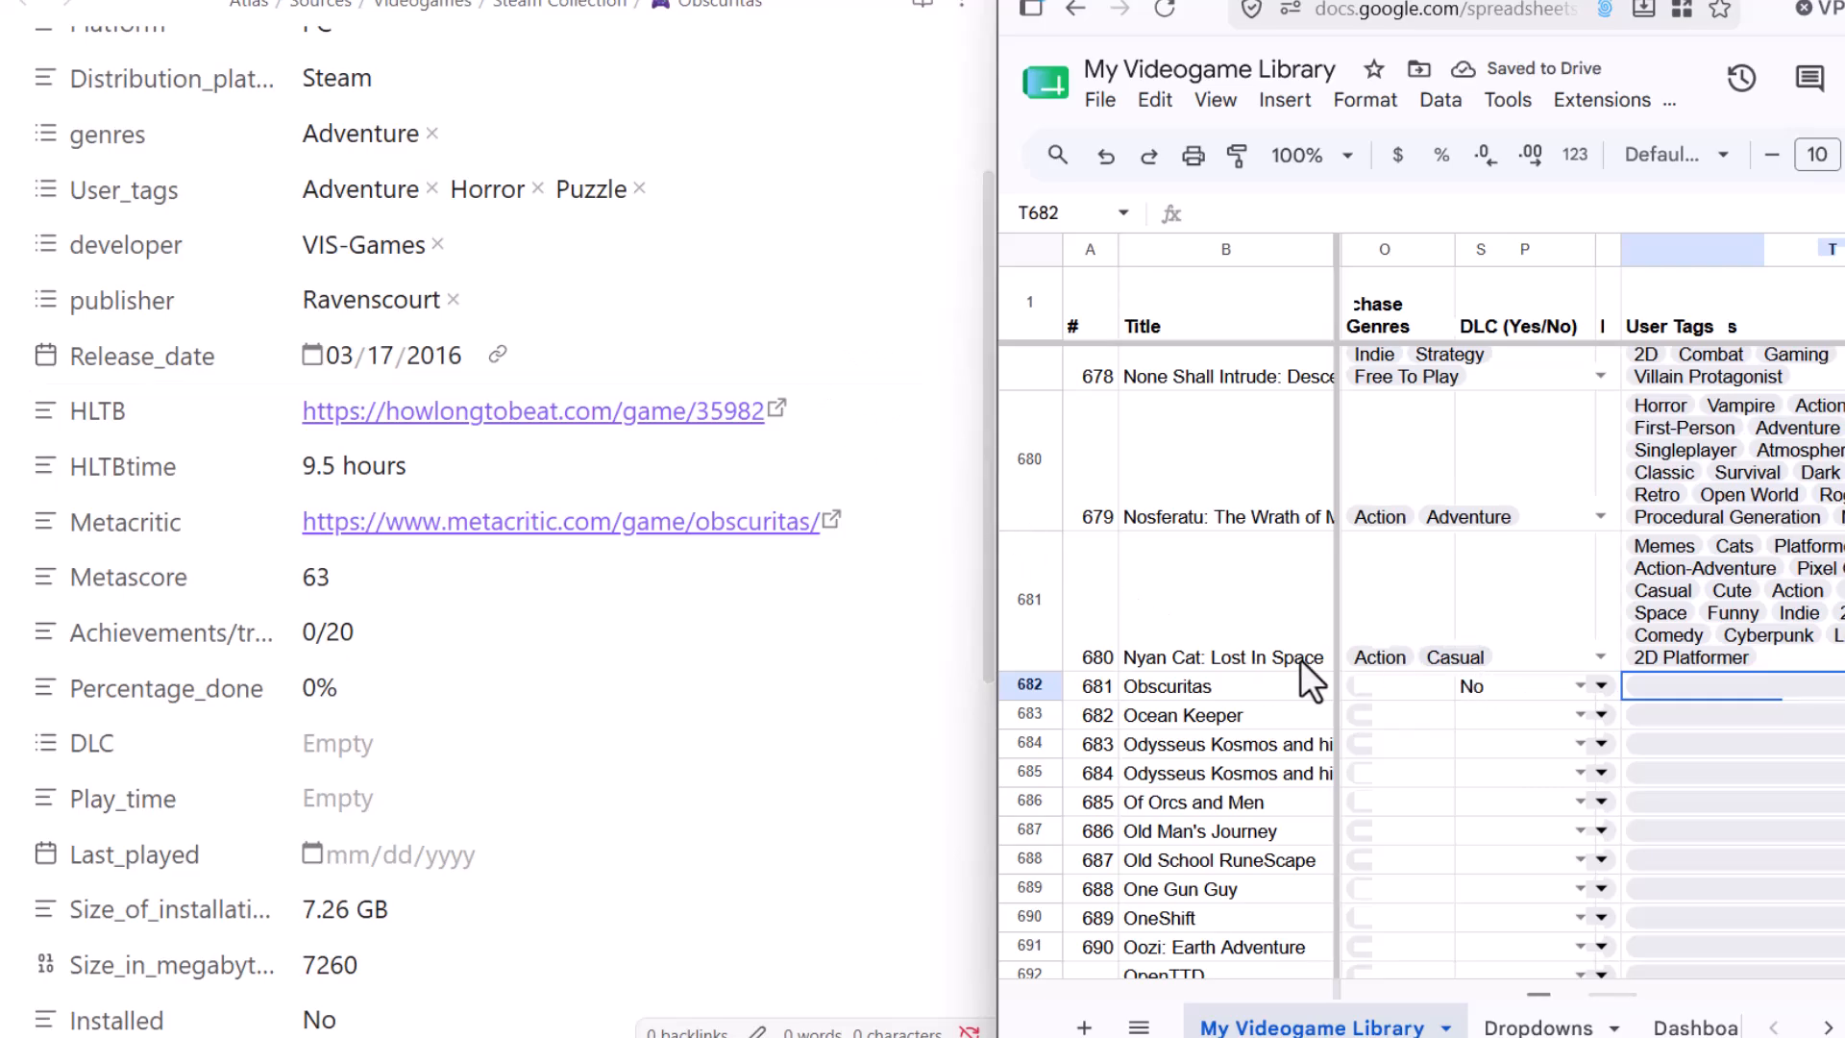
click(1378, 681)
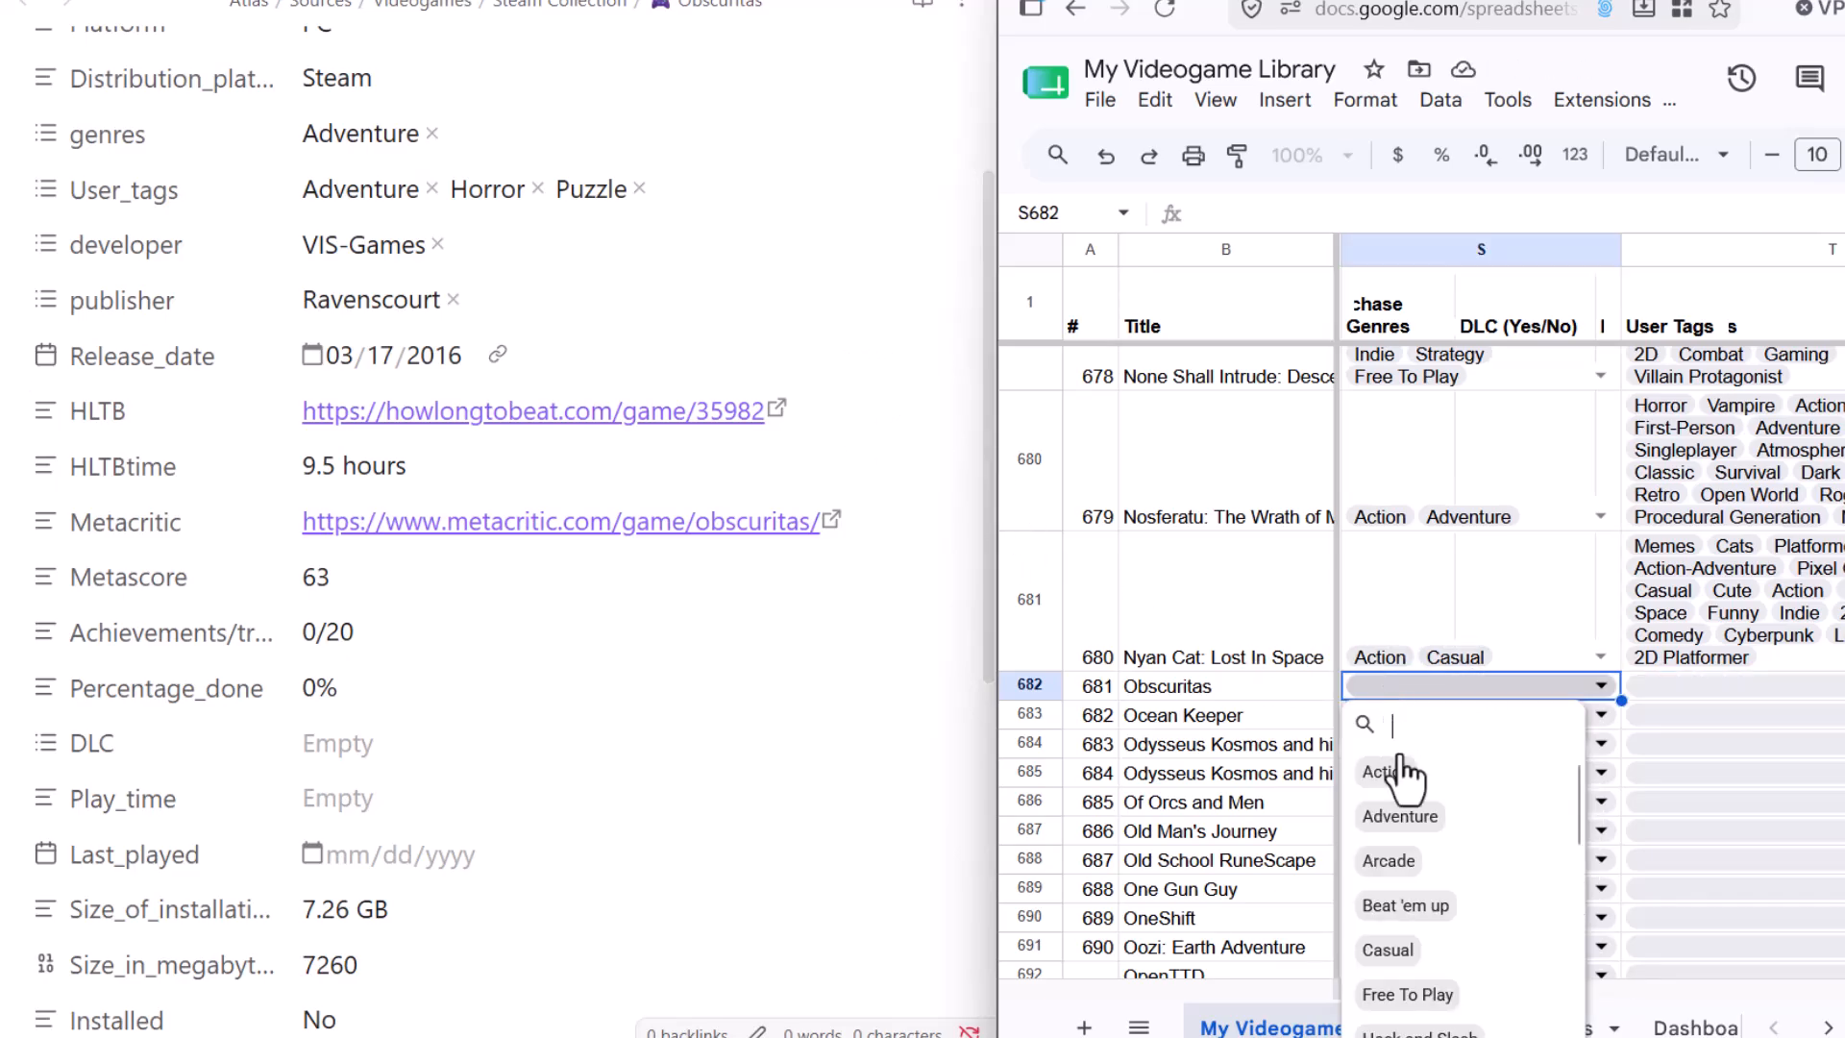
click(1405, 816)
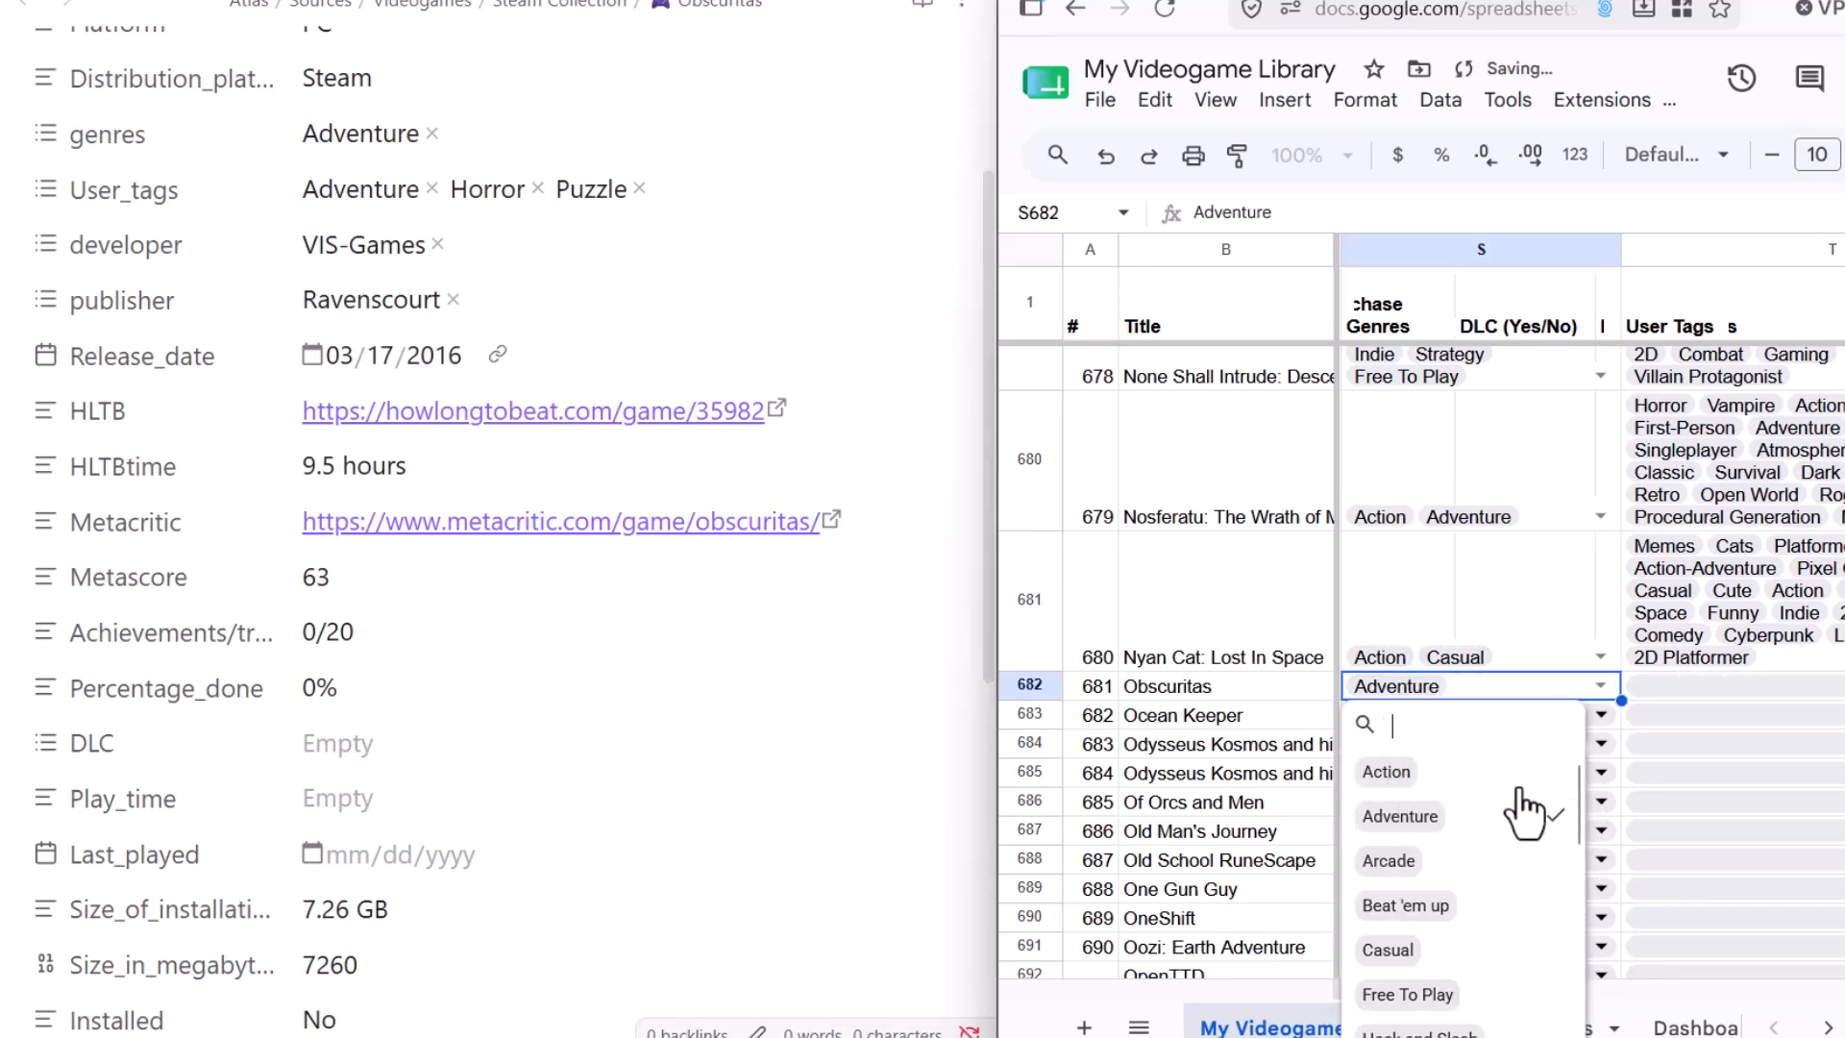
Add the user tags Adventure, Horror and Puzzle to Obscuritas in cell T682.
click(1724, 696)
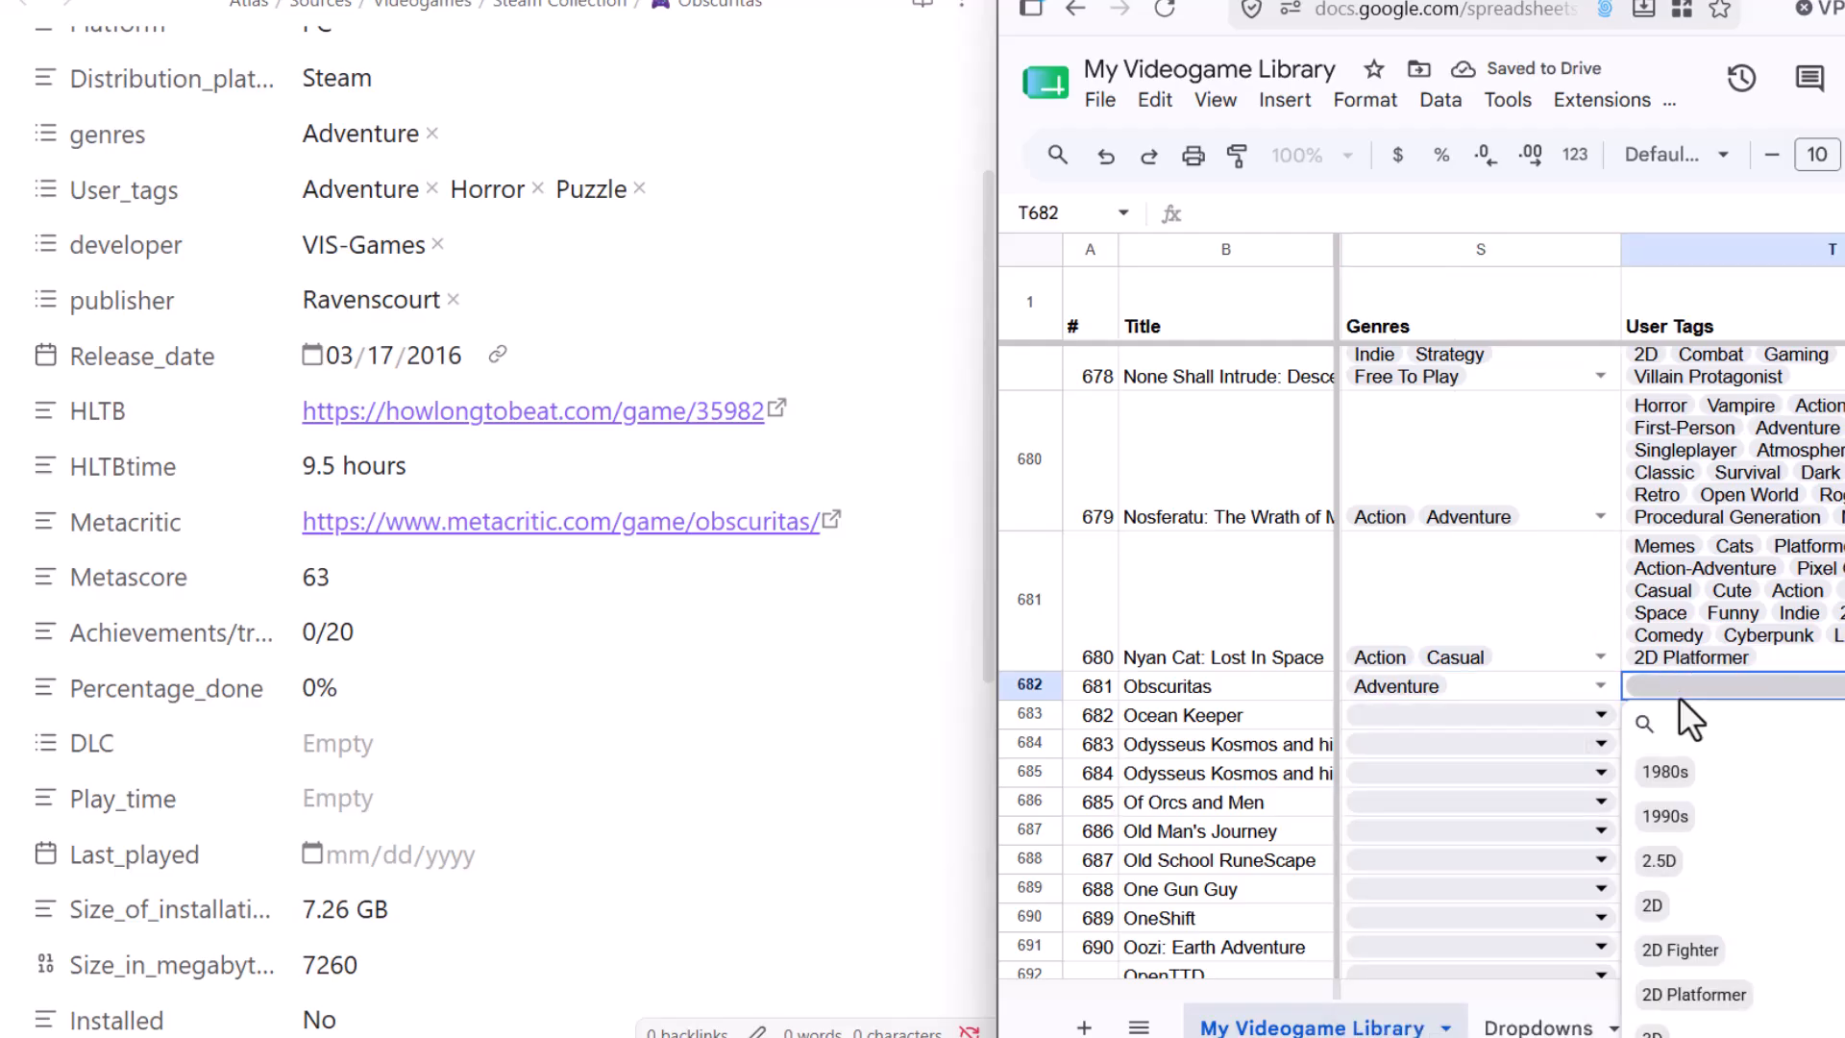
text(adv)
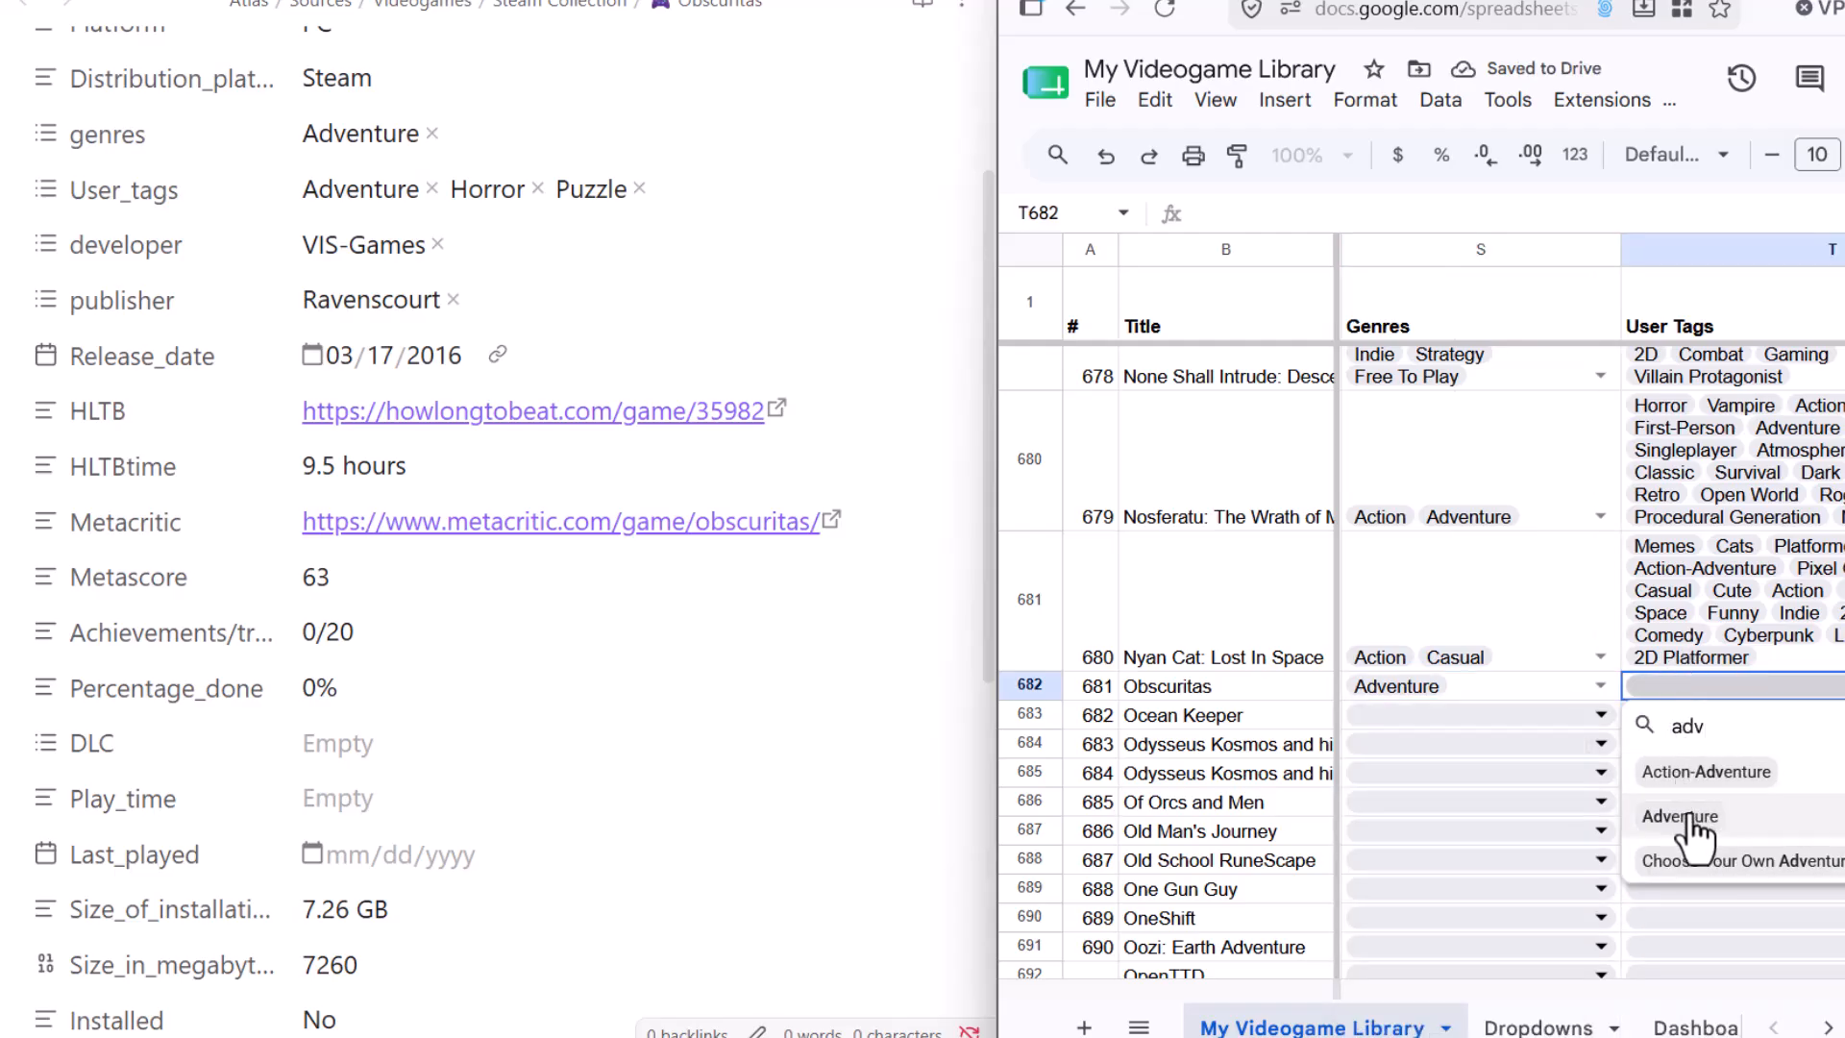
click(1688, 813)
text(h)
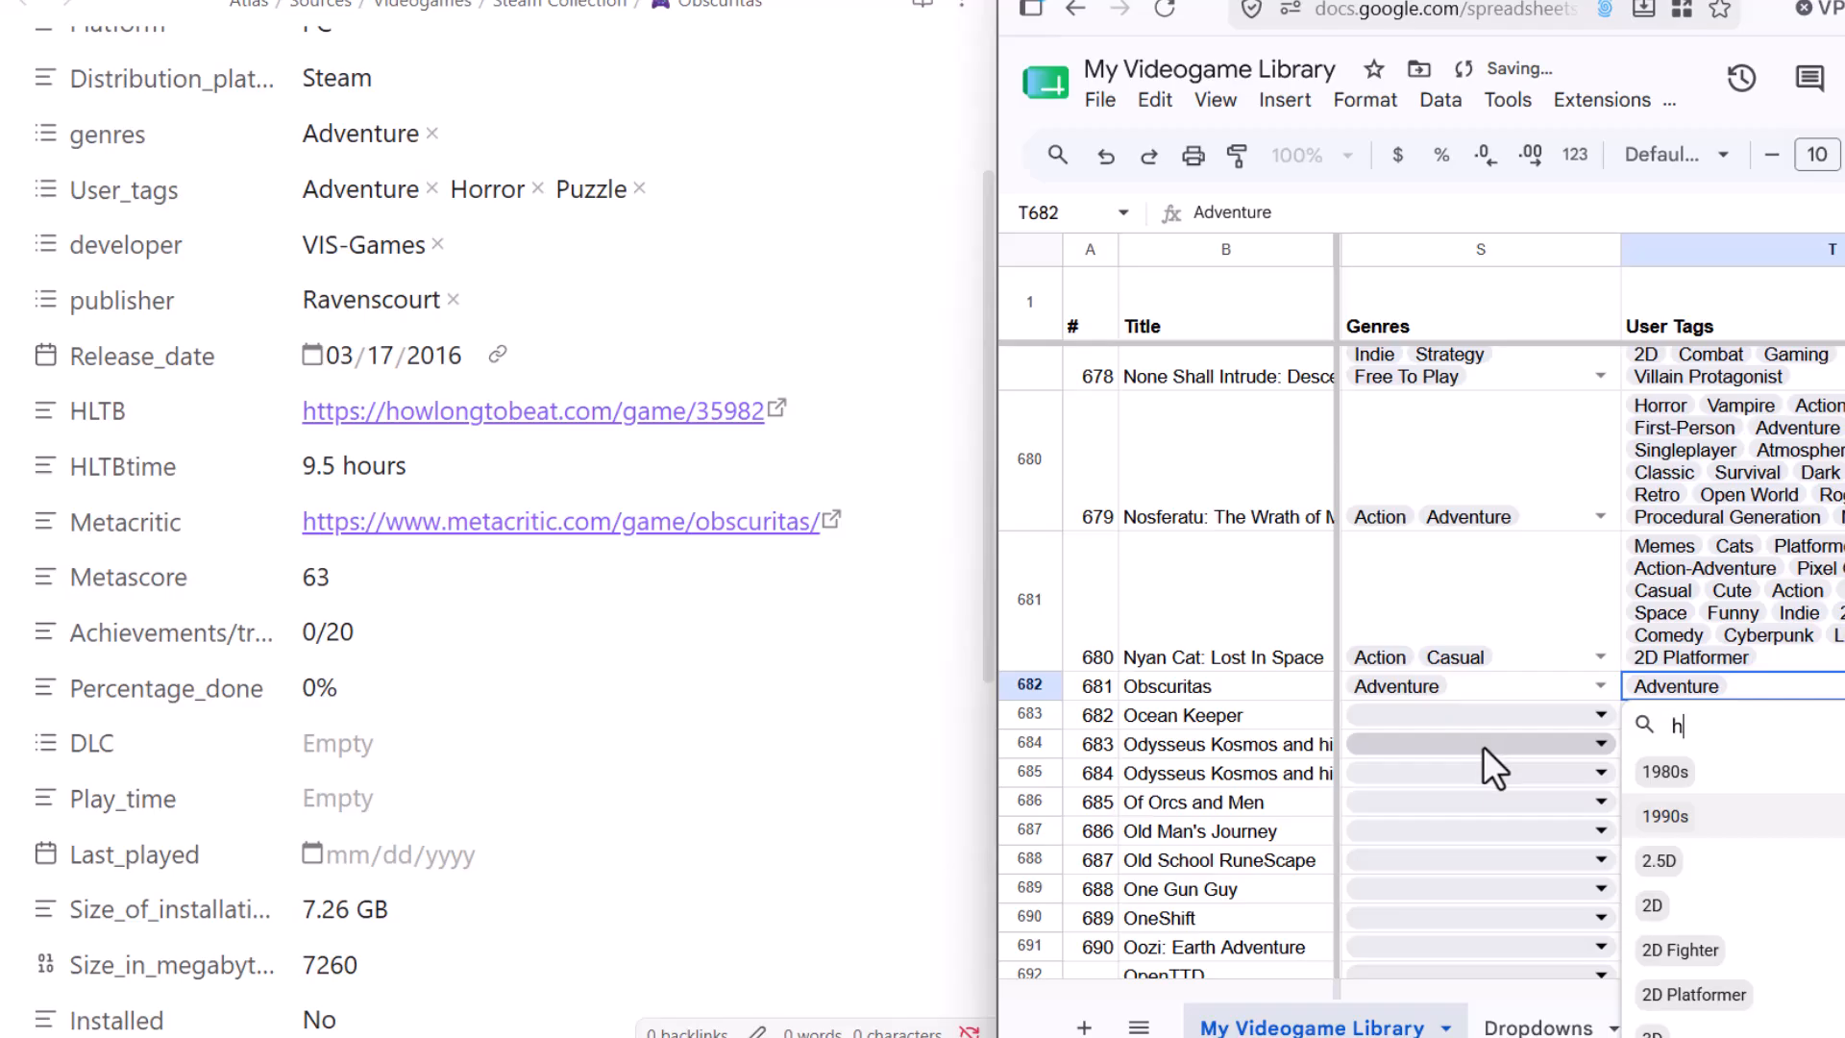
text(orr)
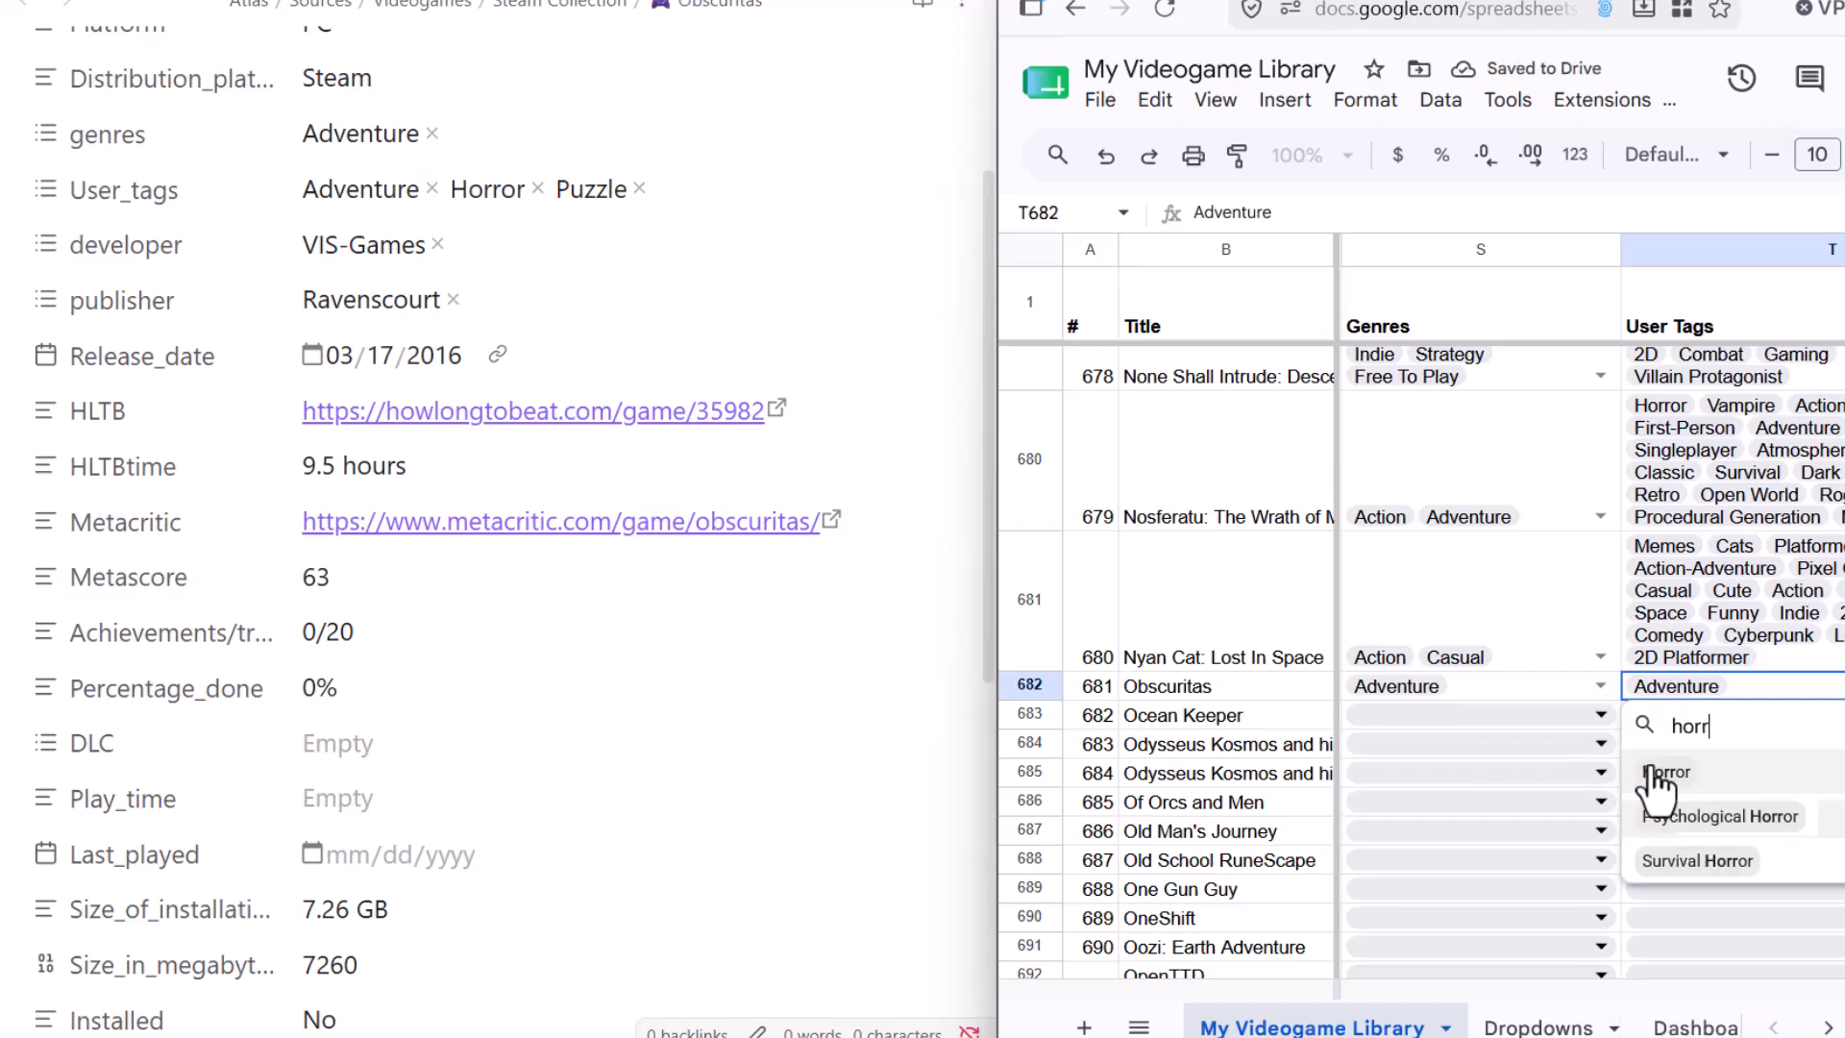
click(1662, 771)
text(puzz)
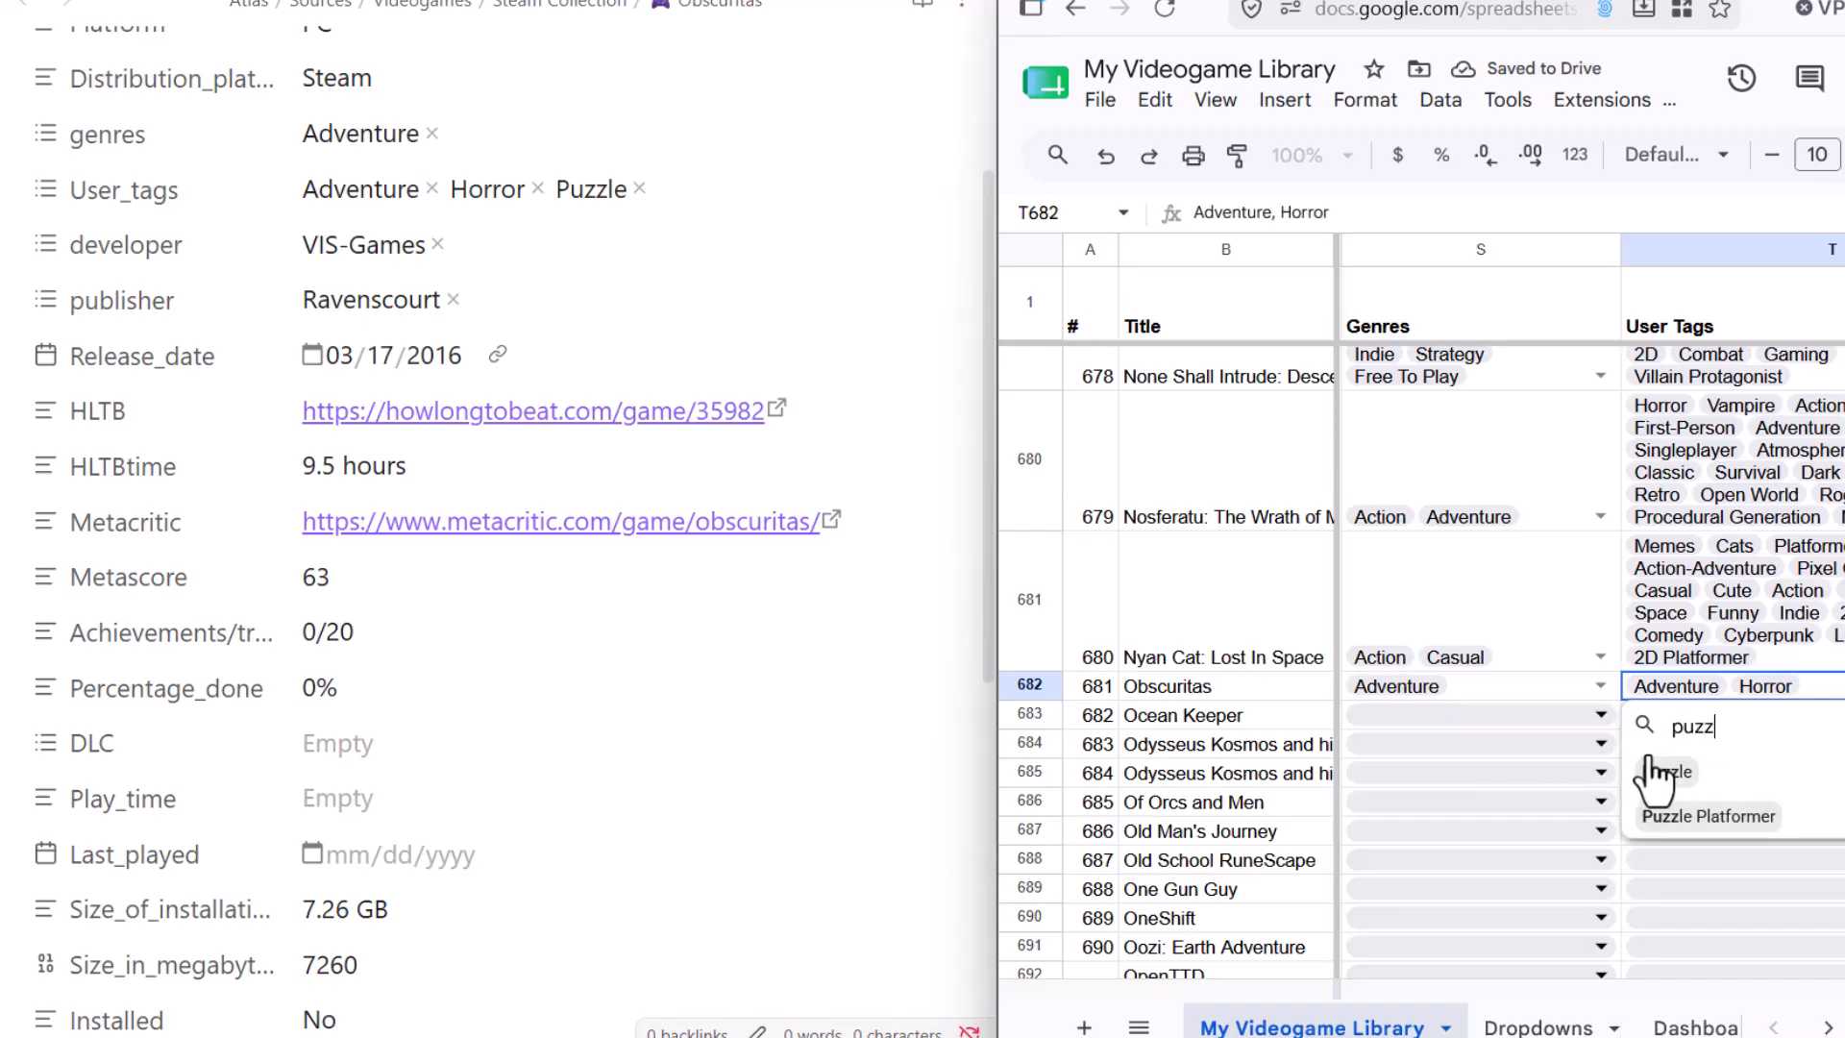
click(1656, 769)
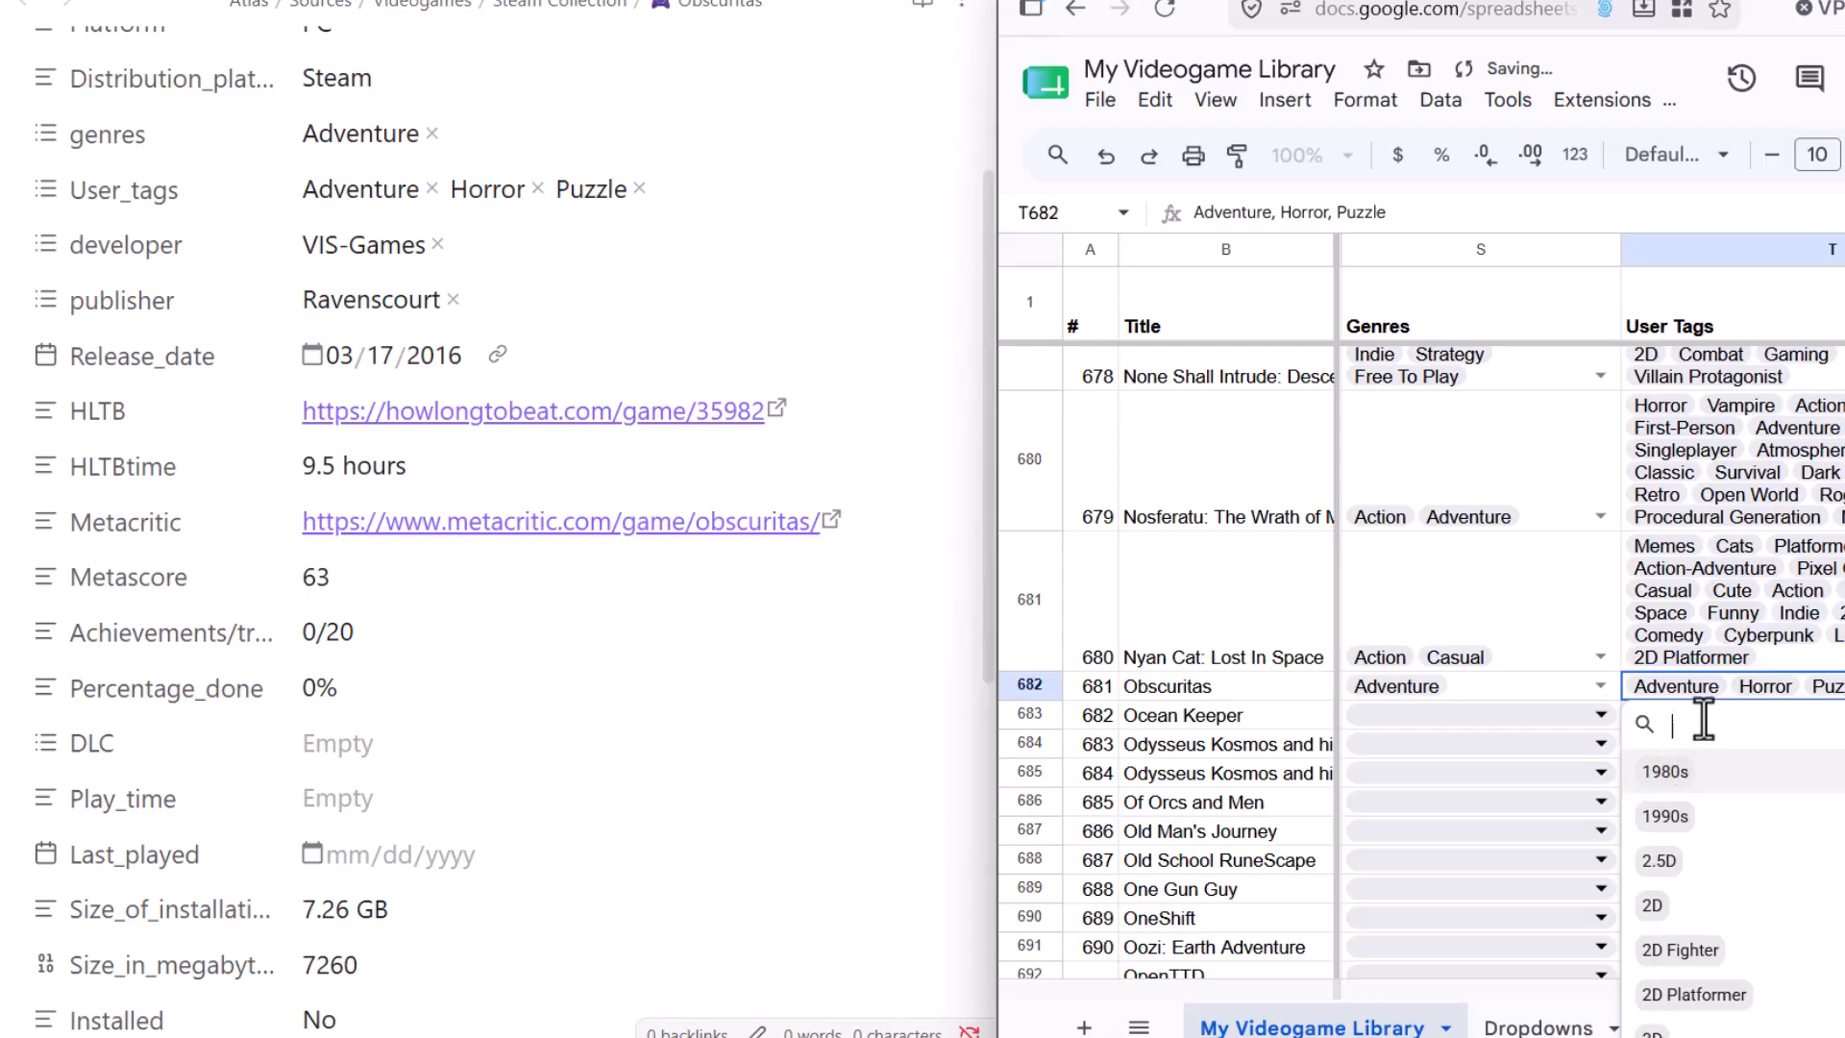
Set Achievements/trophies for Obscuritas in cell AD682 to 20 and copy the 0% value from AE681 into AE682.
click(1539, 680)
key(Right)
key(Right)
key(Right)
key(Right)
key(Right)
key(Right)
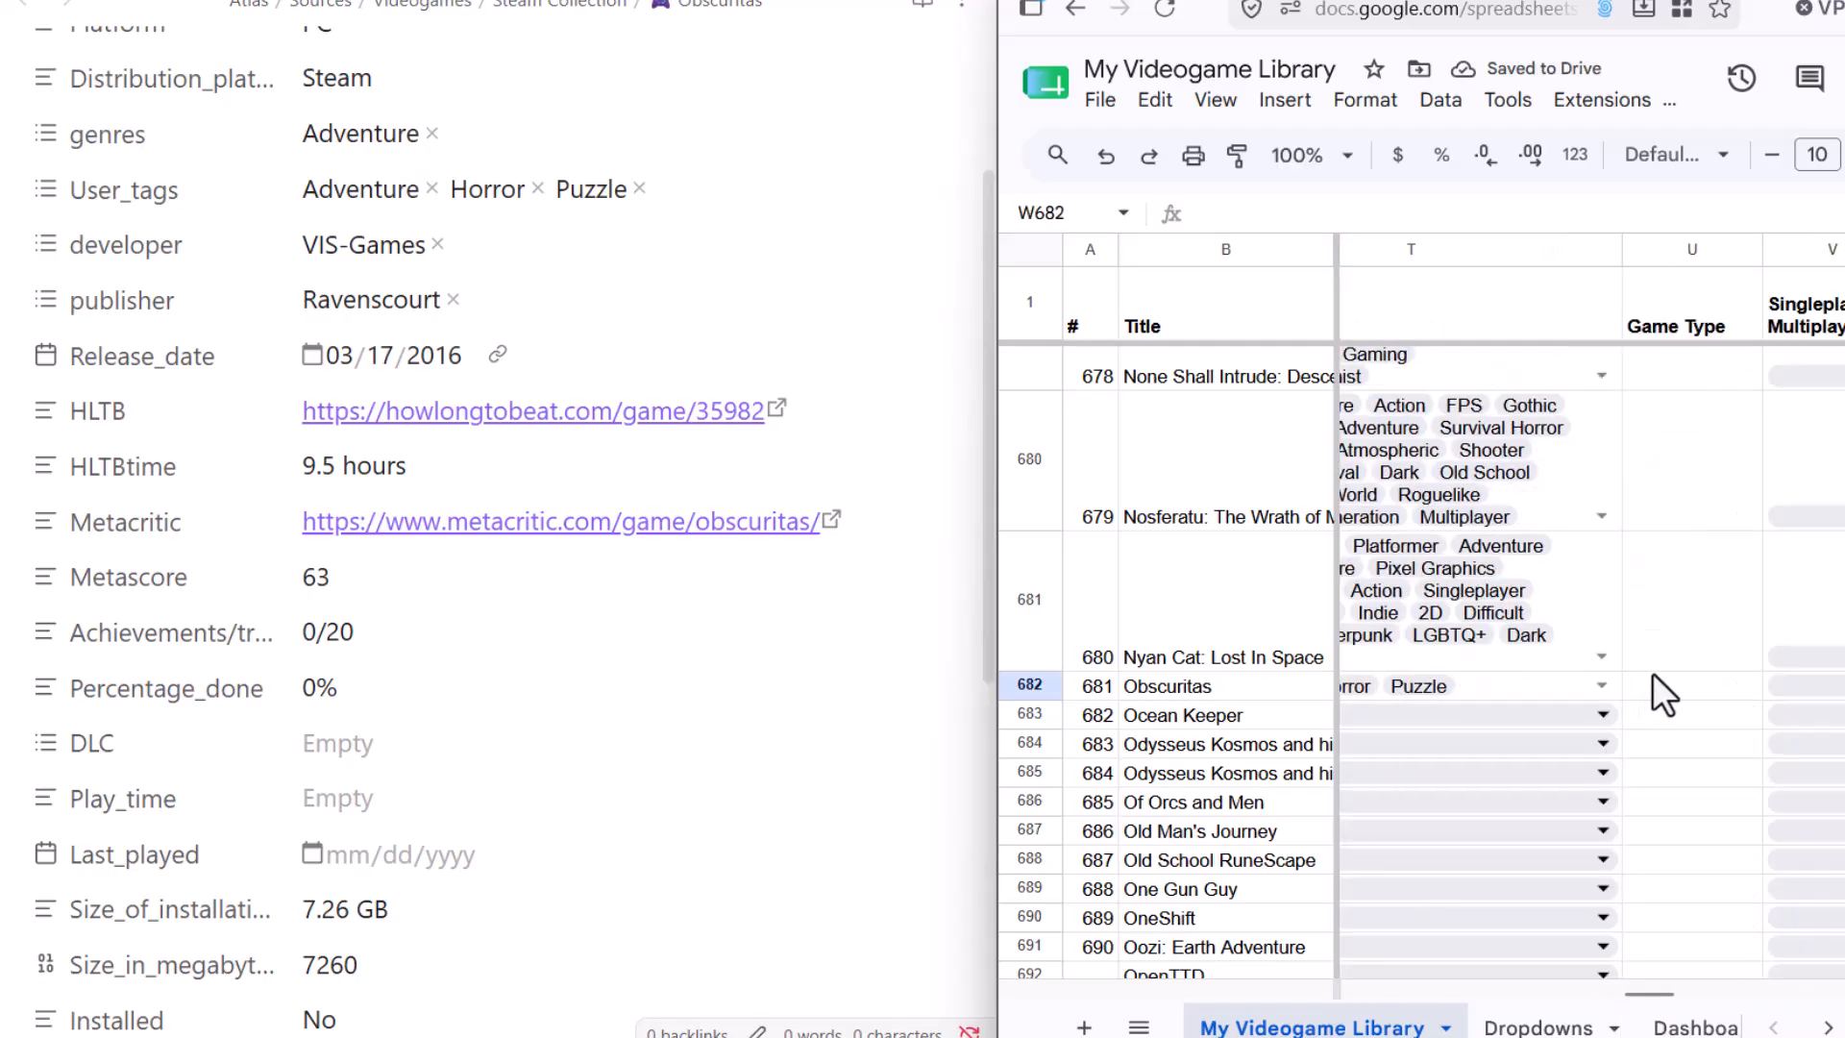
key(Right)
key(Right)
key(Right)
key(Right)
key(Right)
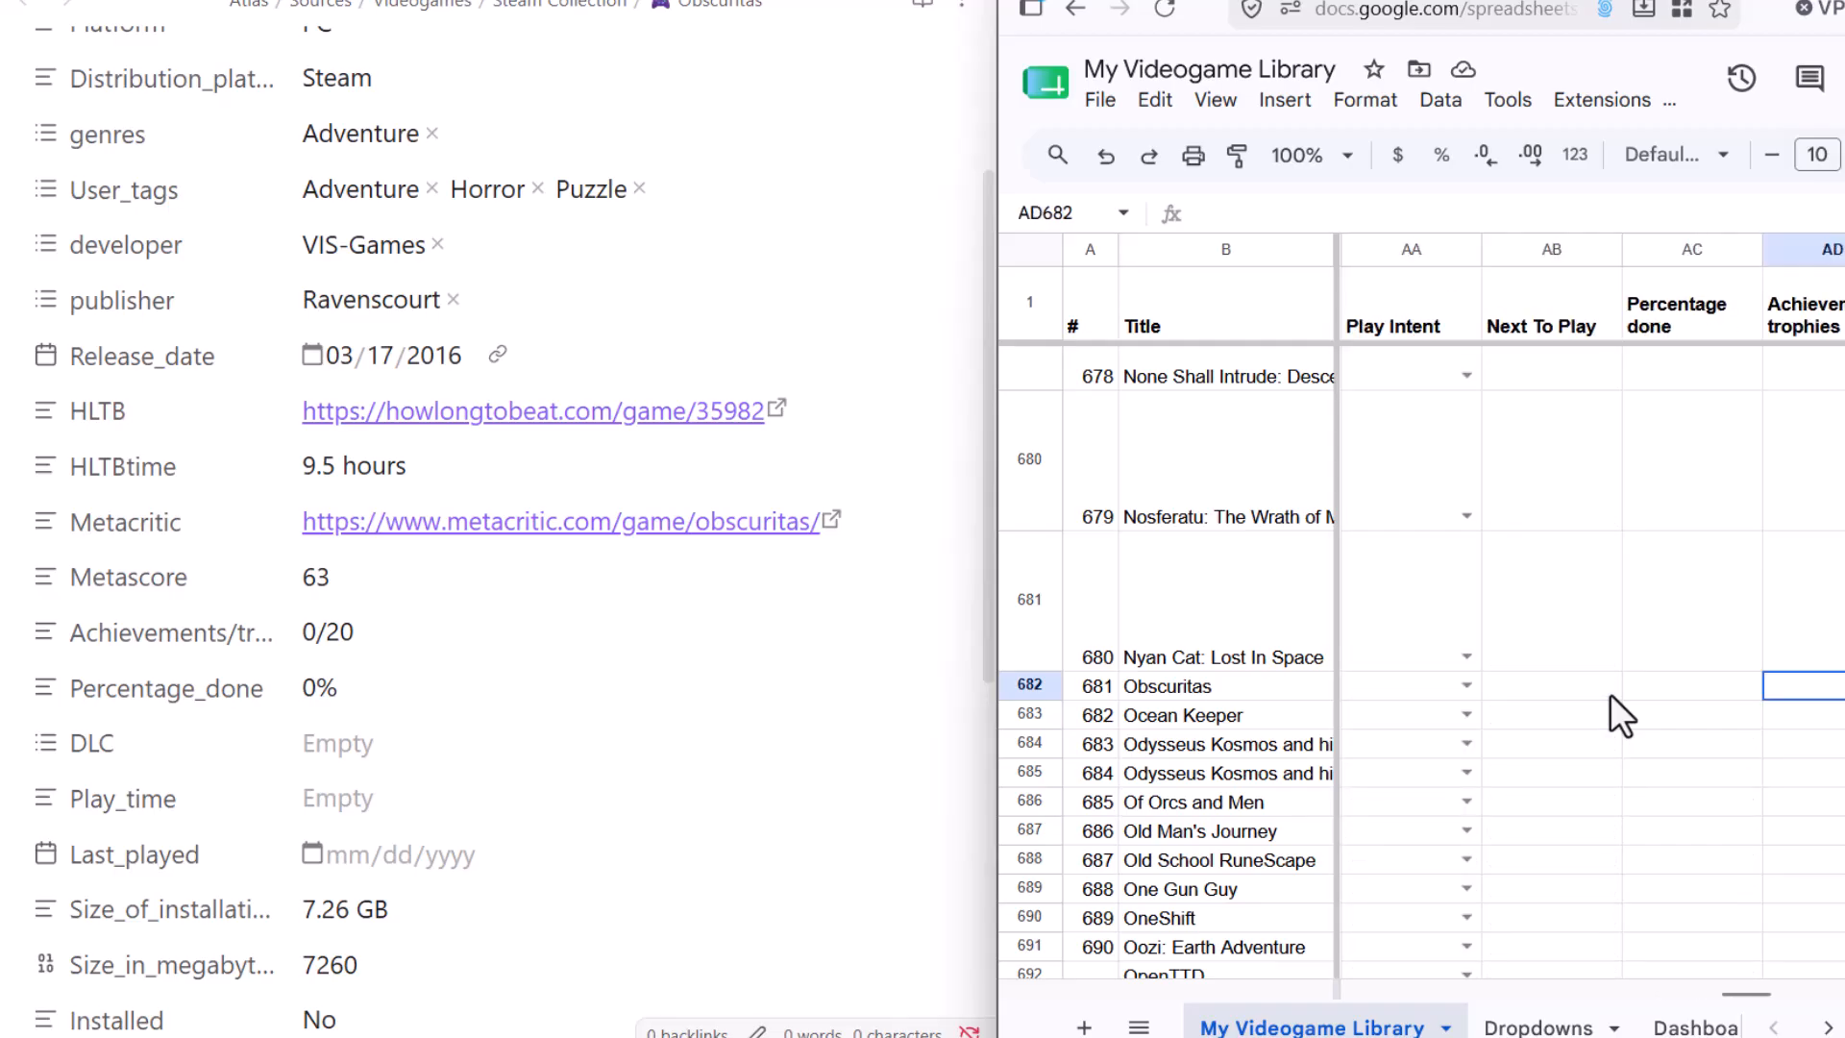
text(20)
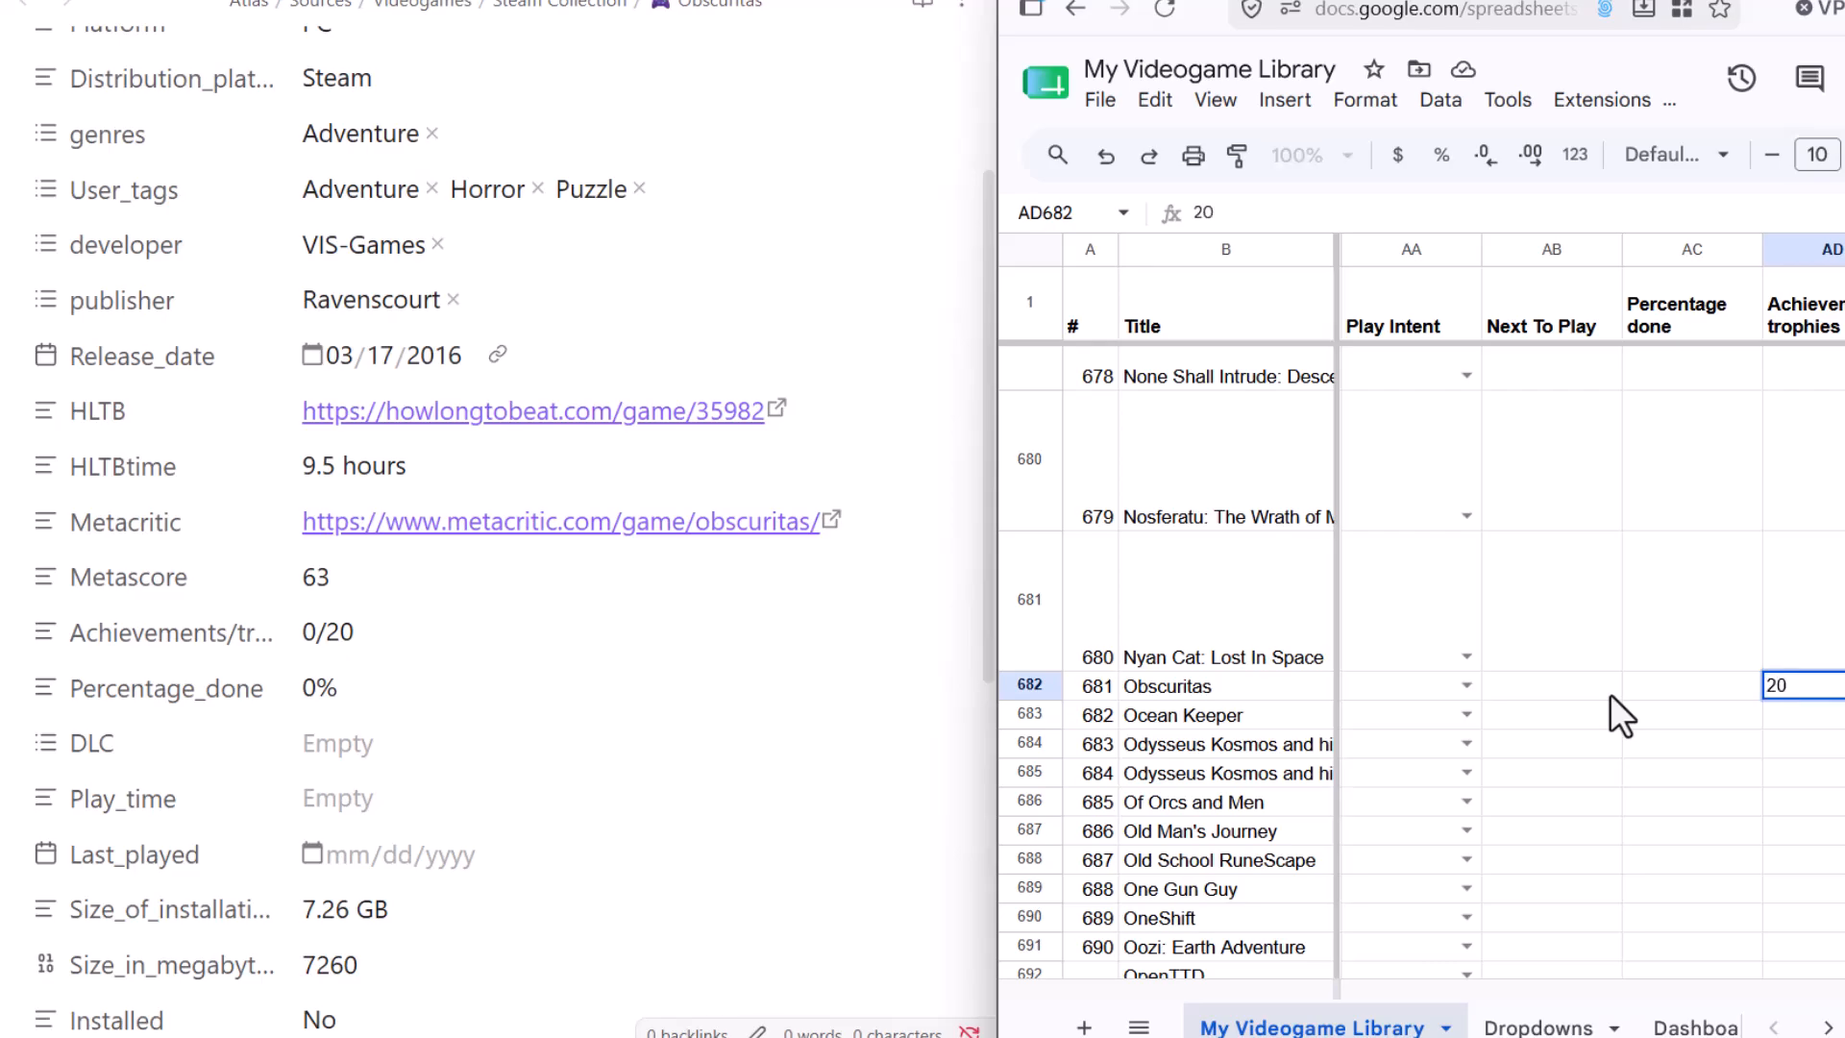
key(Tab)
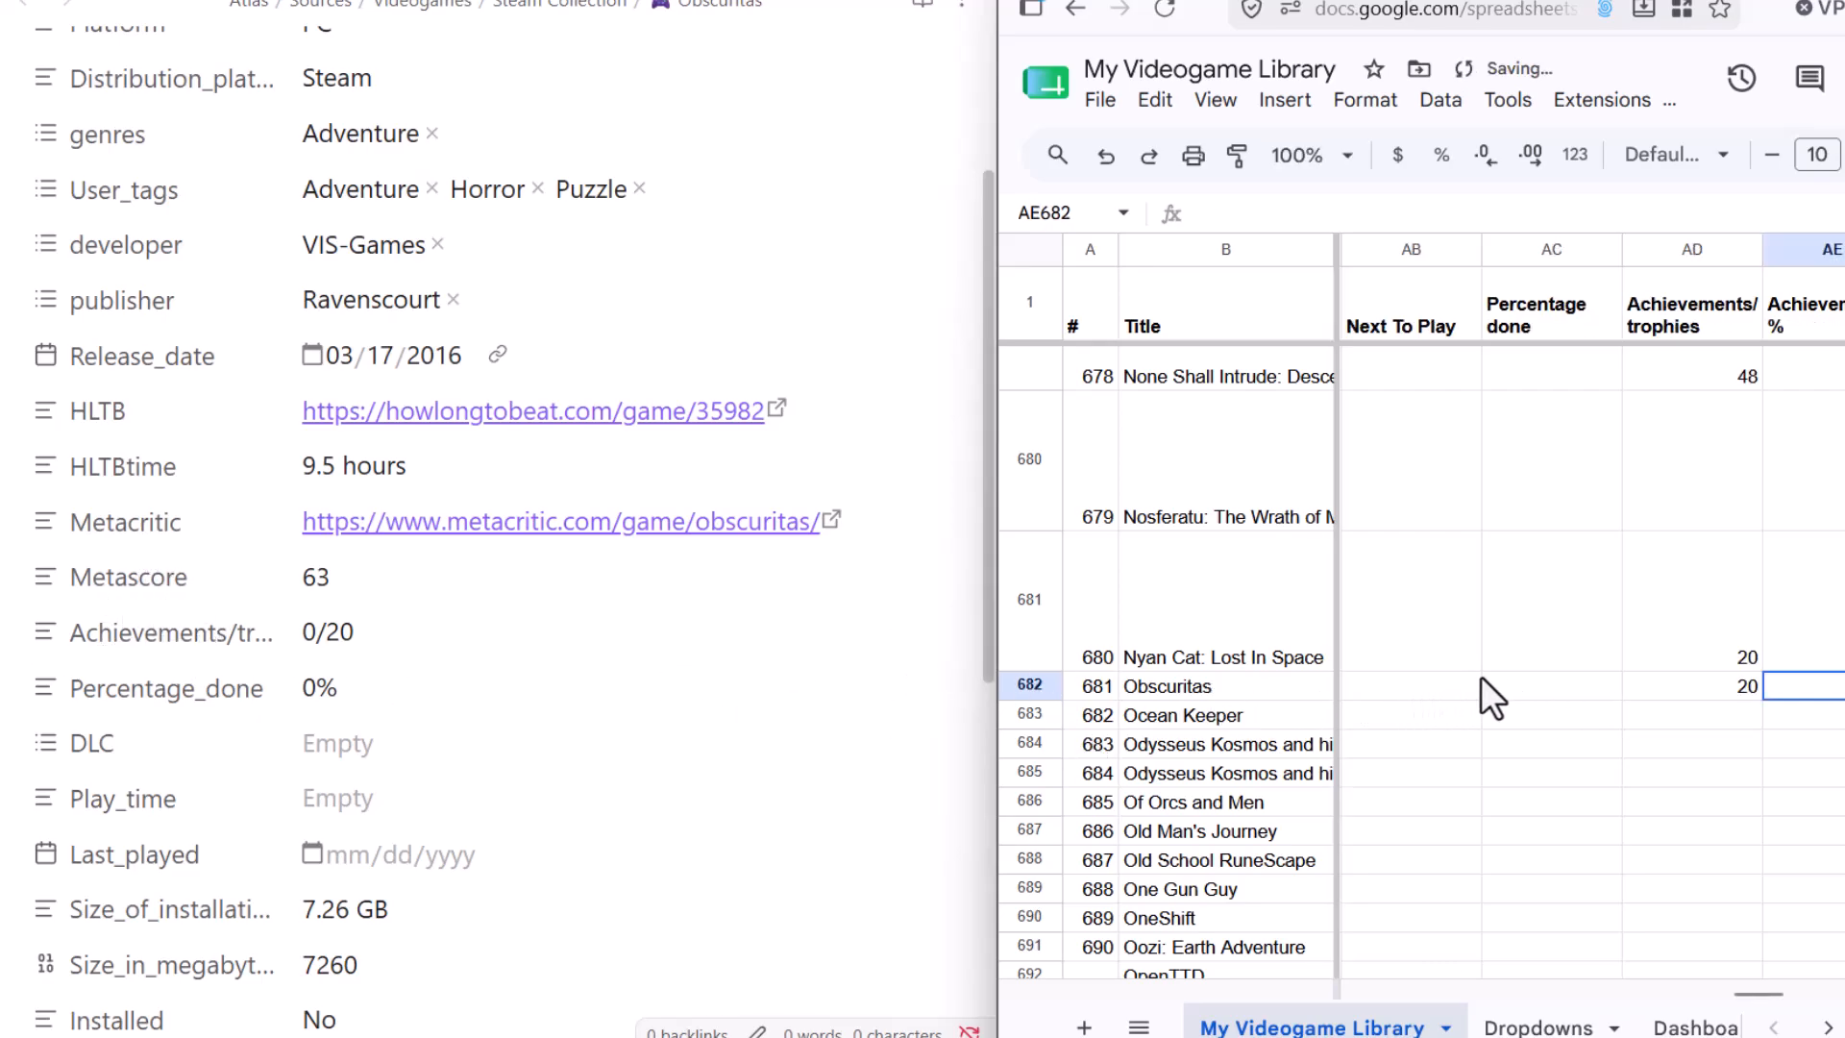
key(Up)
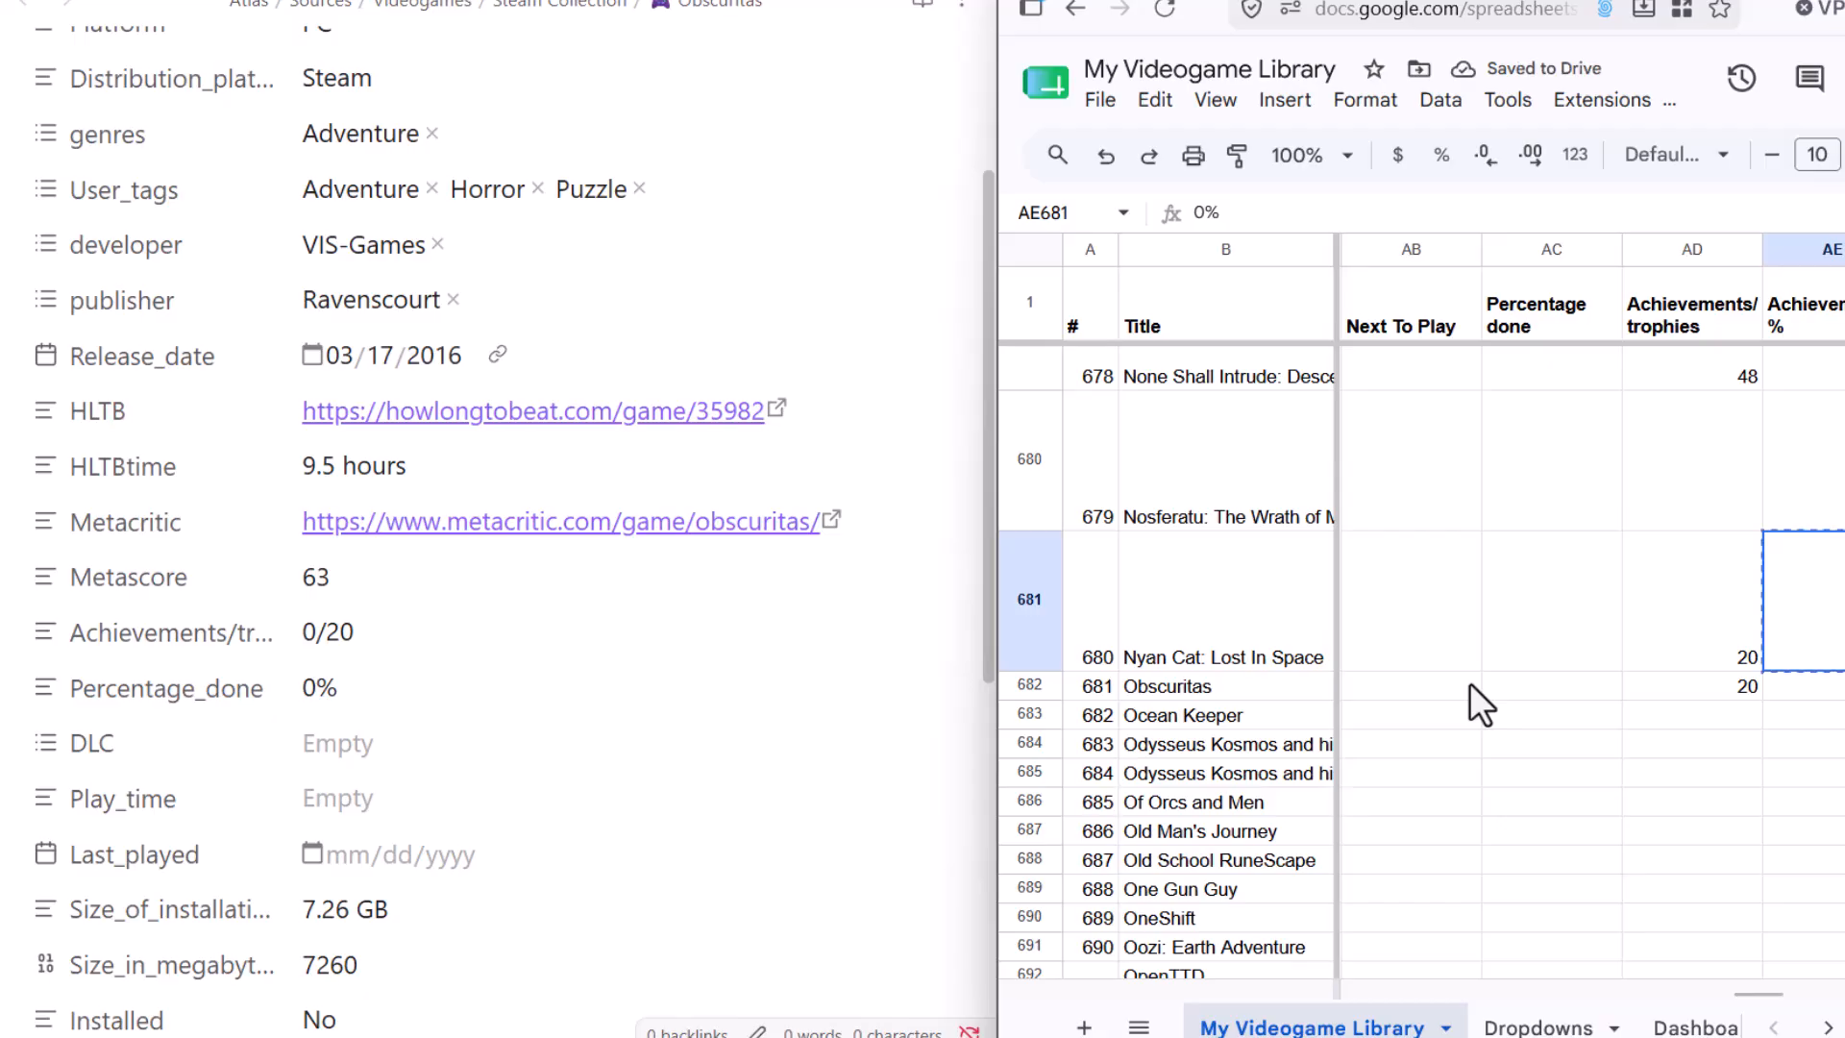
key(Down)
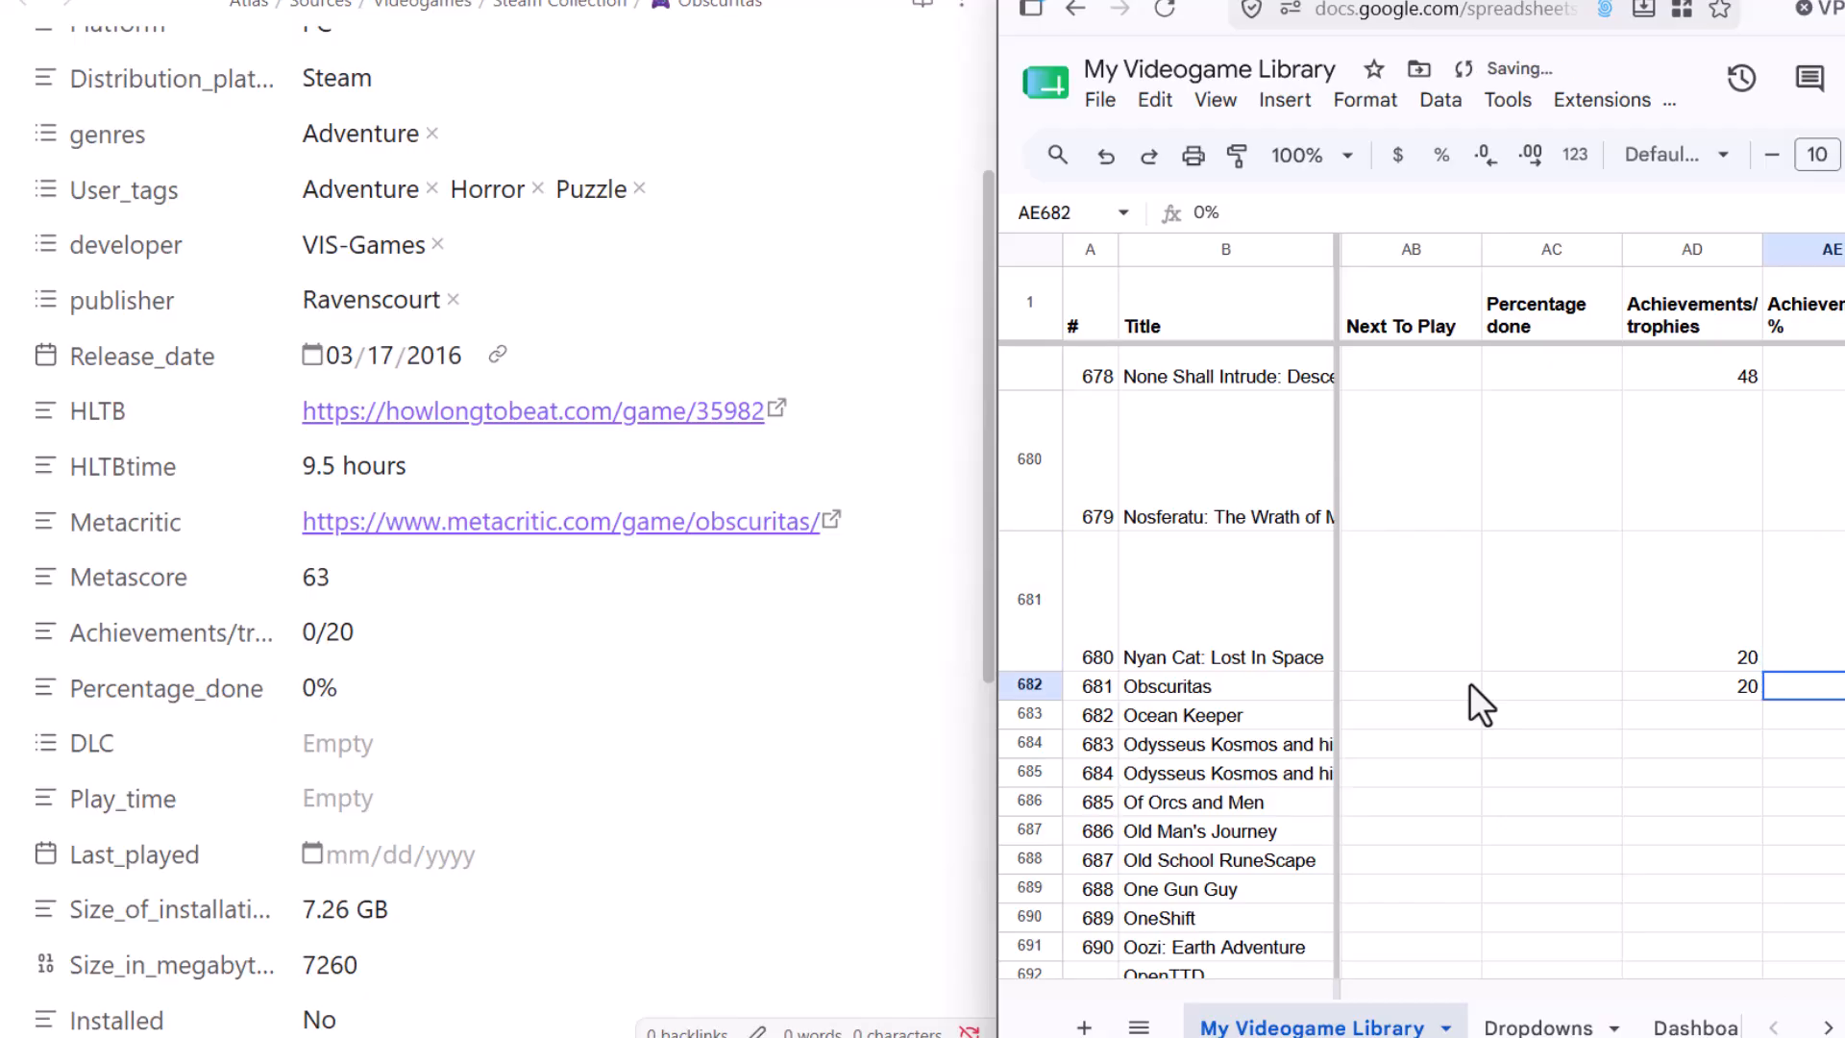
key(Right)
key(Right)
key(Right)
key(Right)
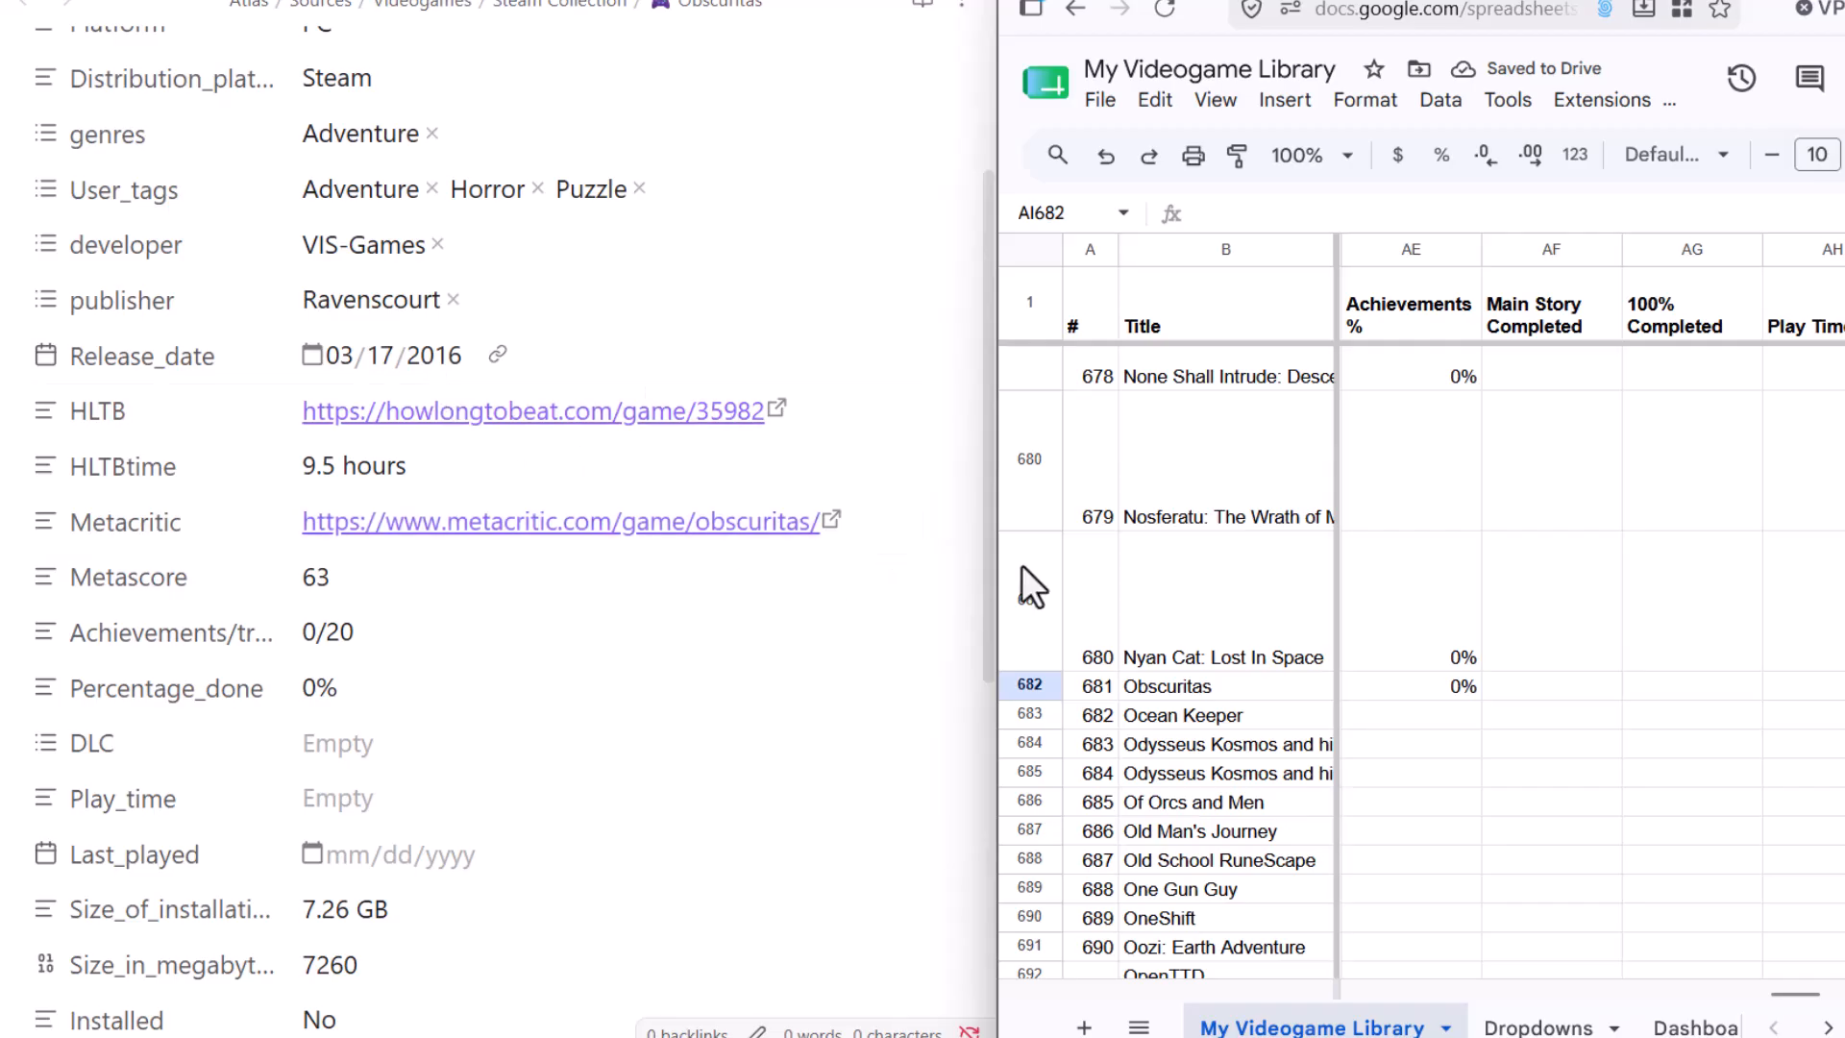
key(Right)
key(Right)
key(Right)
key(Right)
key(Right)
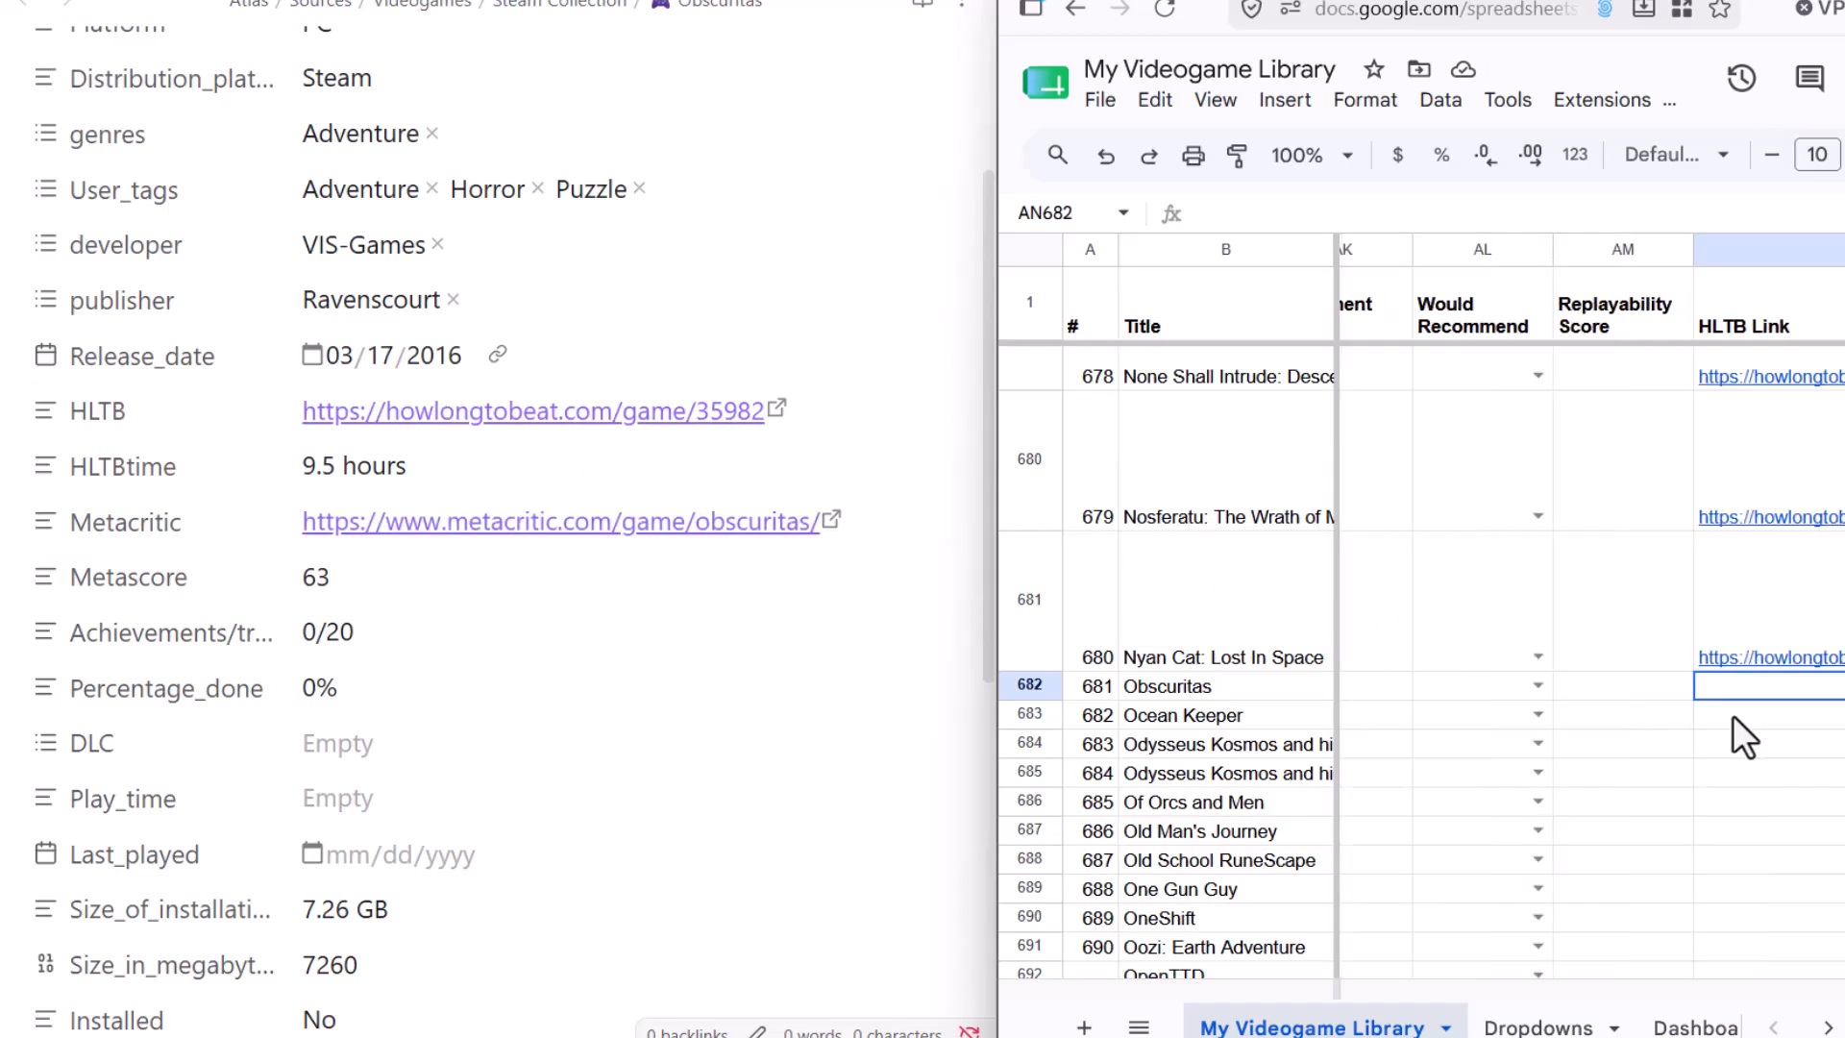
click(823, 411)
key(ctrl+c)
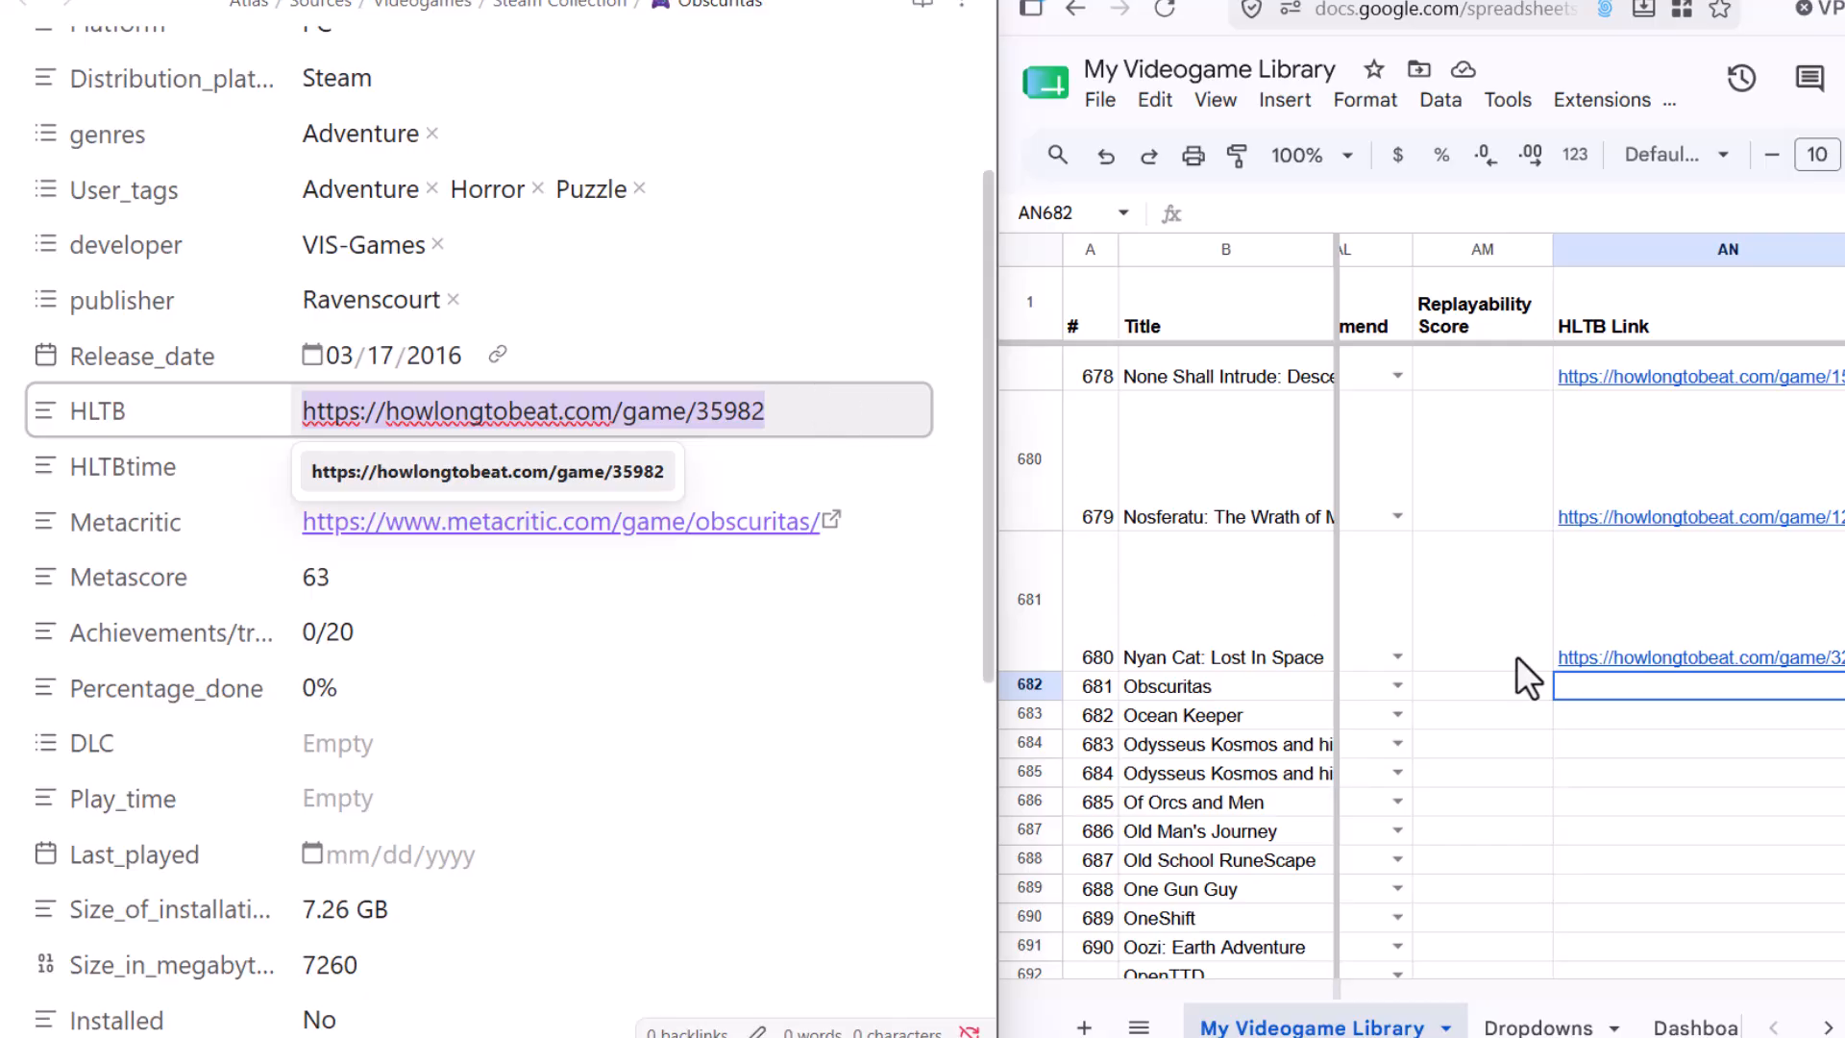
click(1759, 696)
key(ctrl+v)
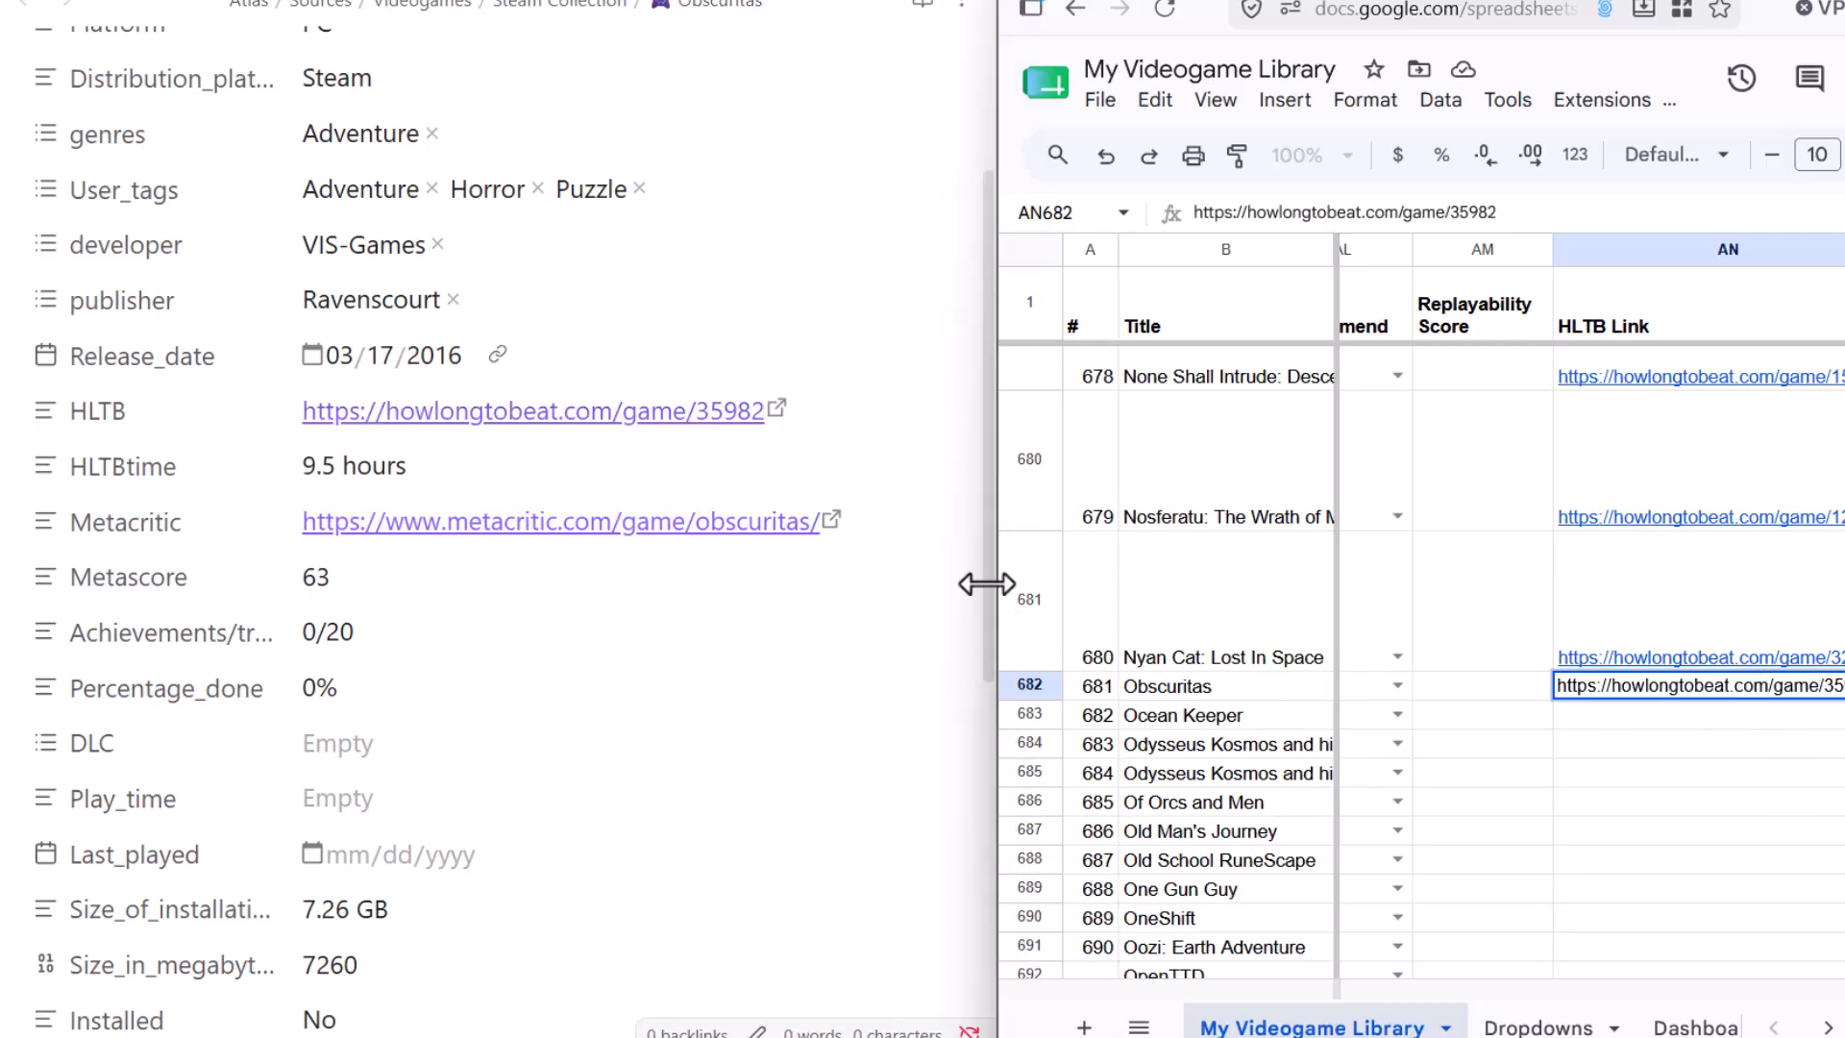
Copy the HLTBtime value 9.5 hours from the Obscuritas note into HLTB Time cell AO682.
click(631, 481)
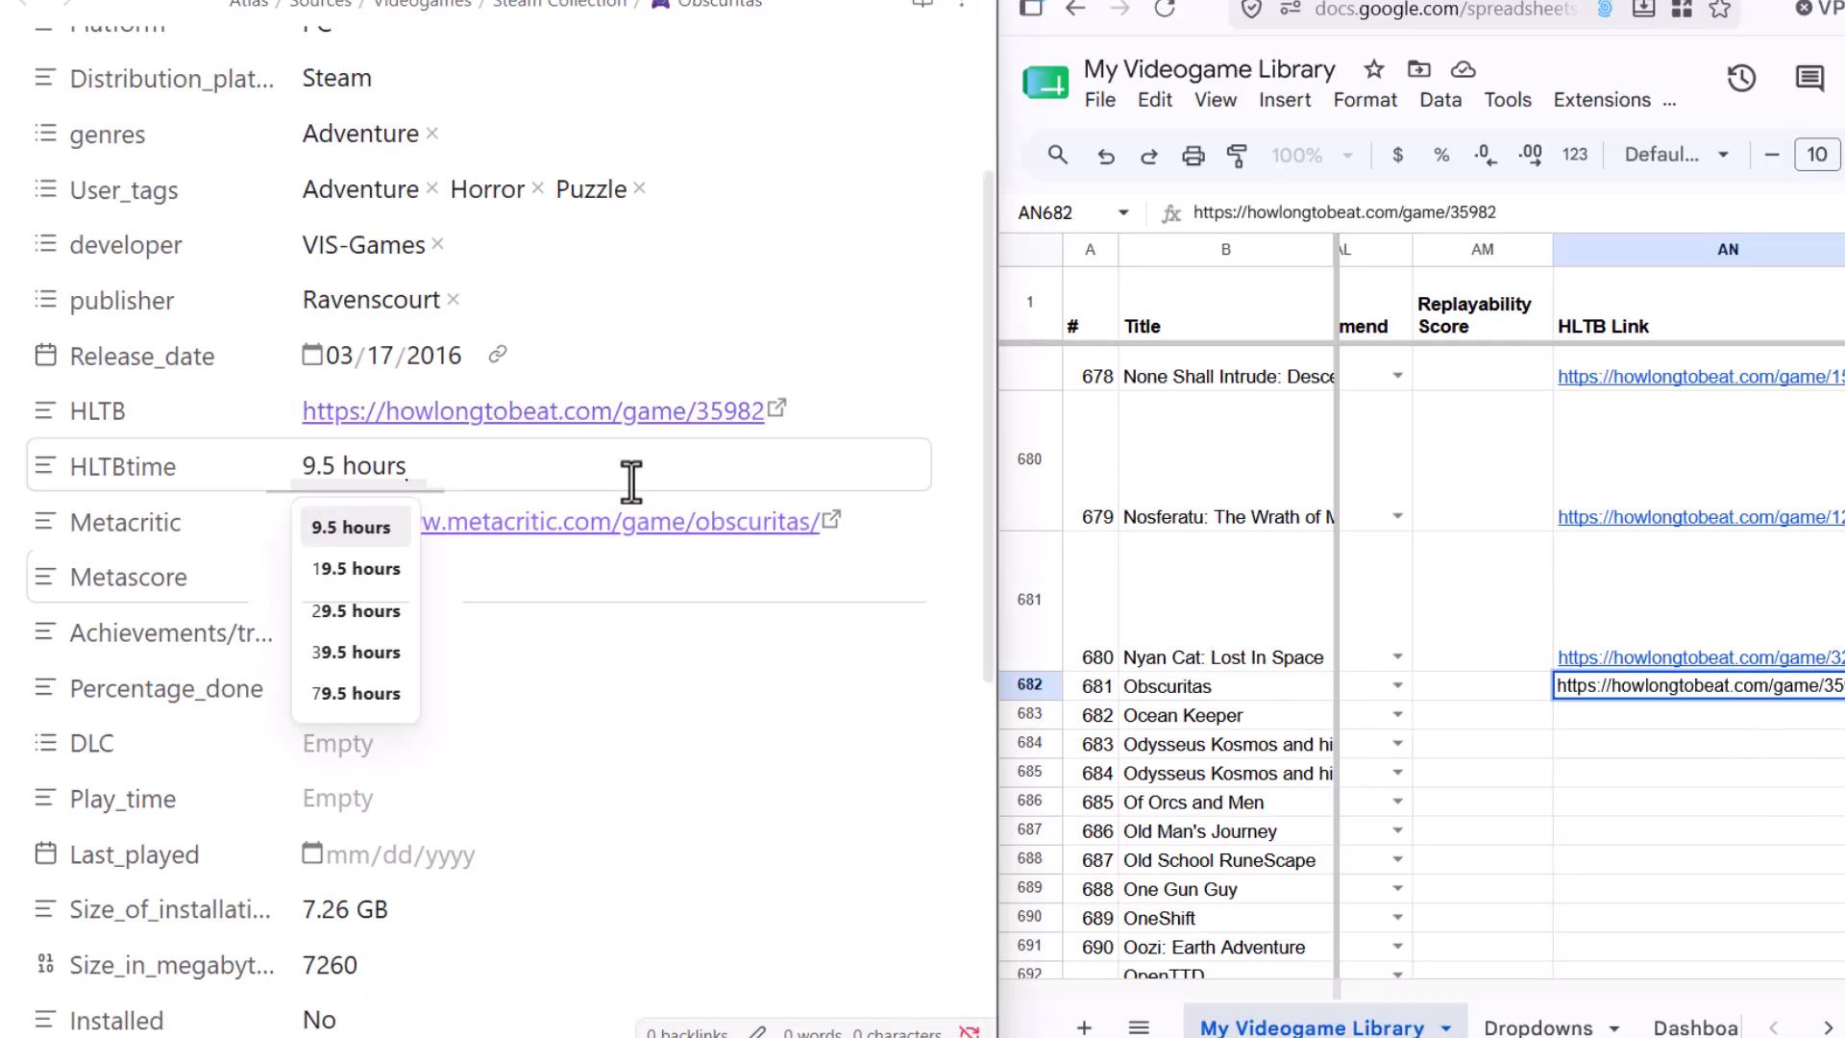
key(ctrl+a)
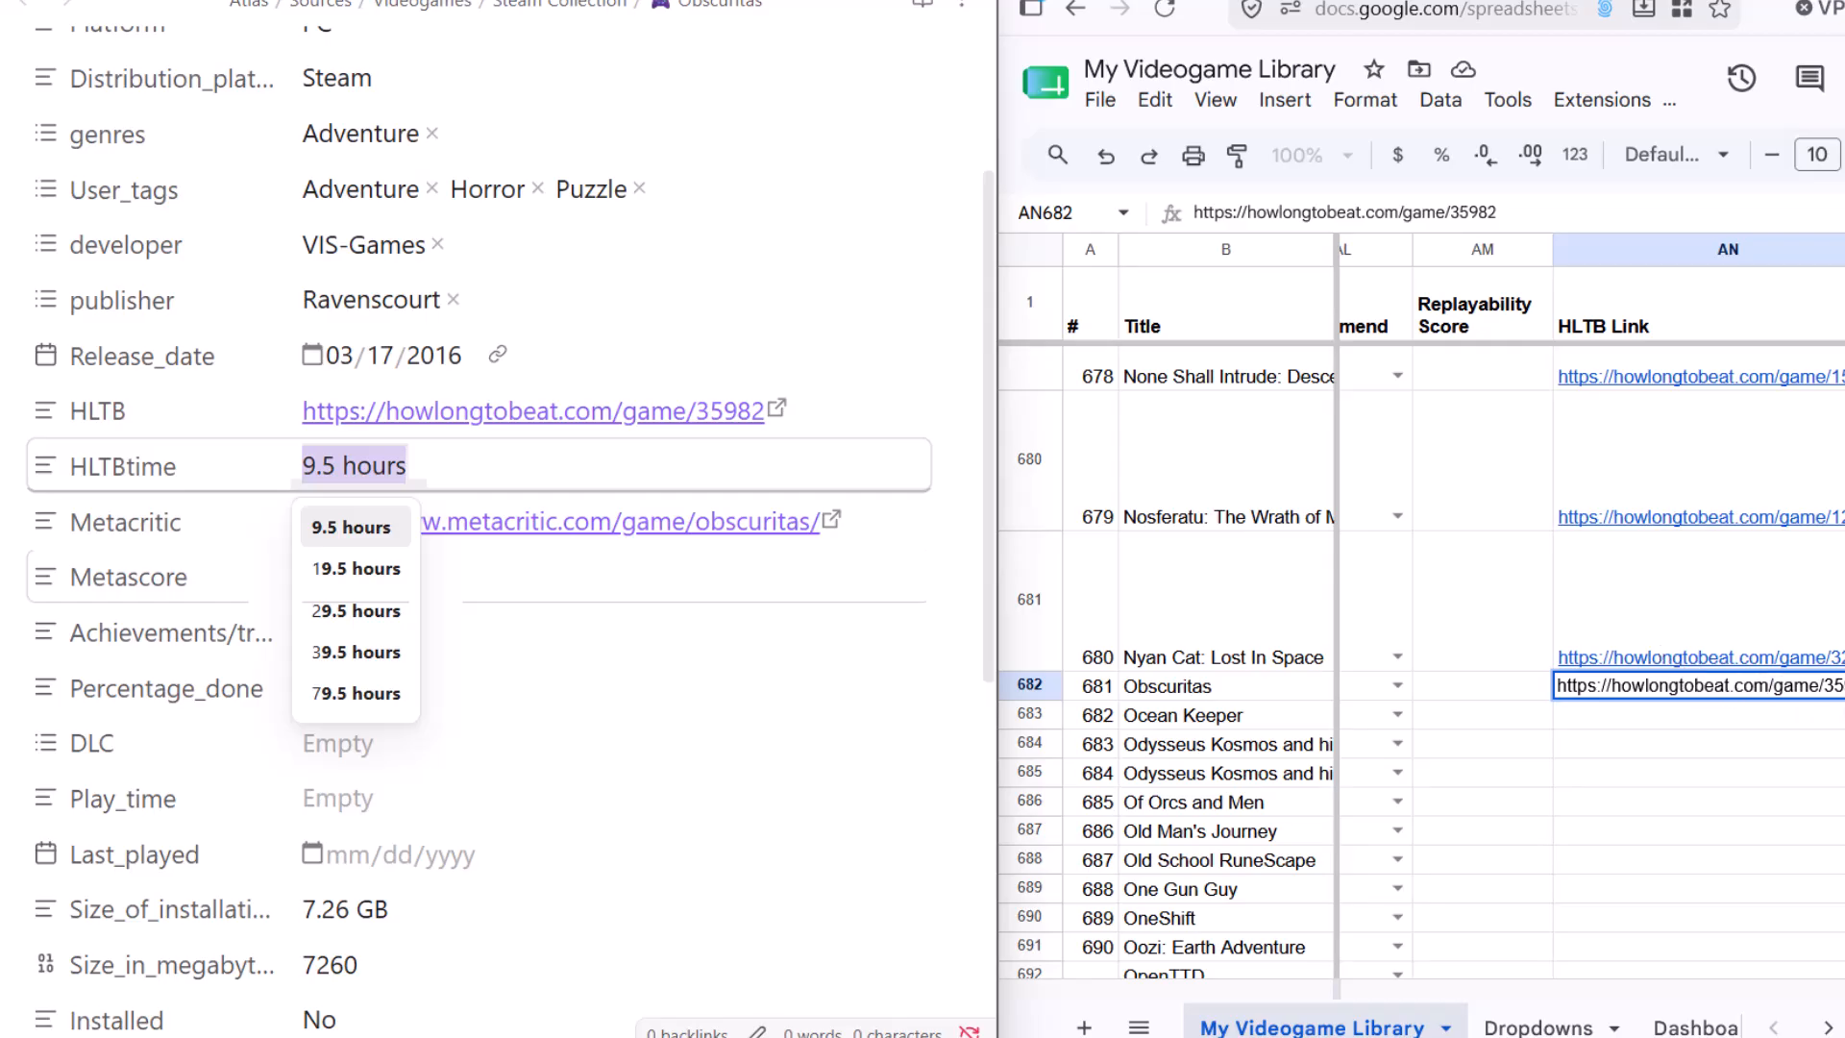
click(1840, 686)
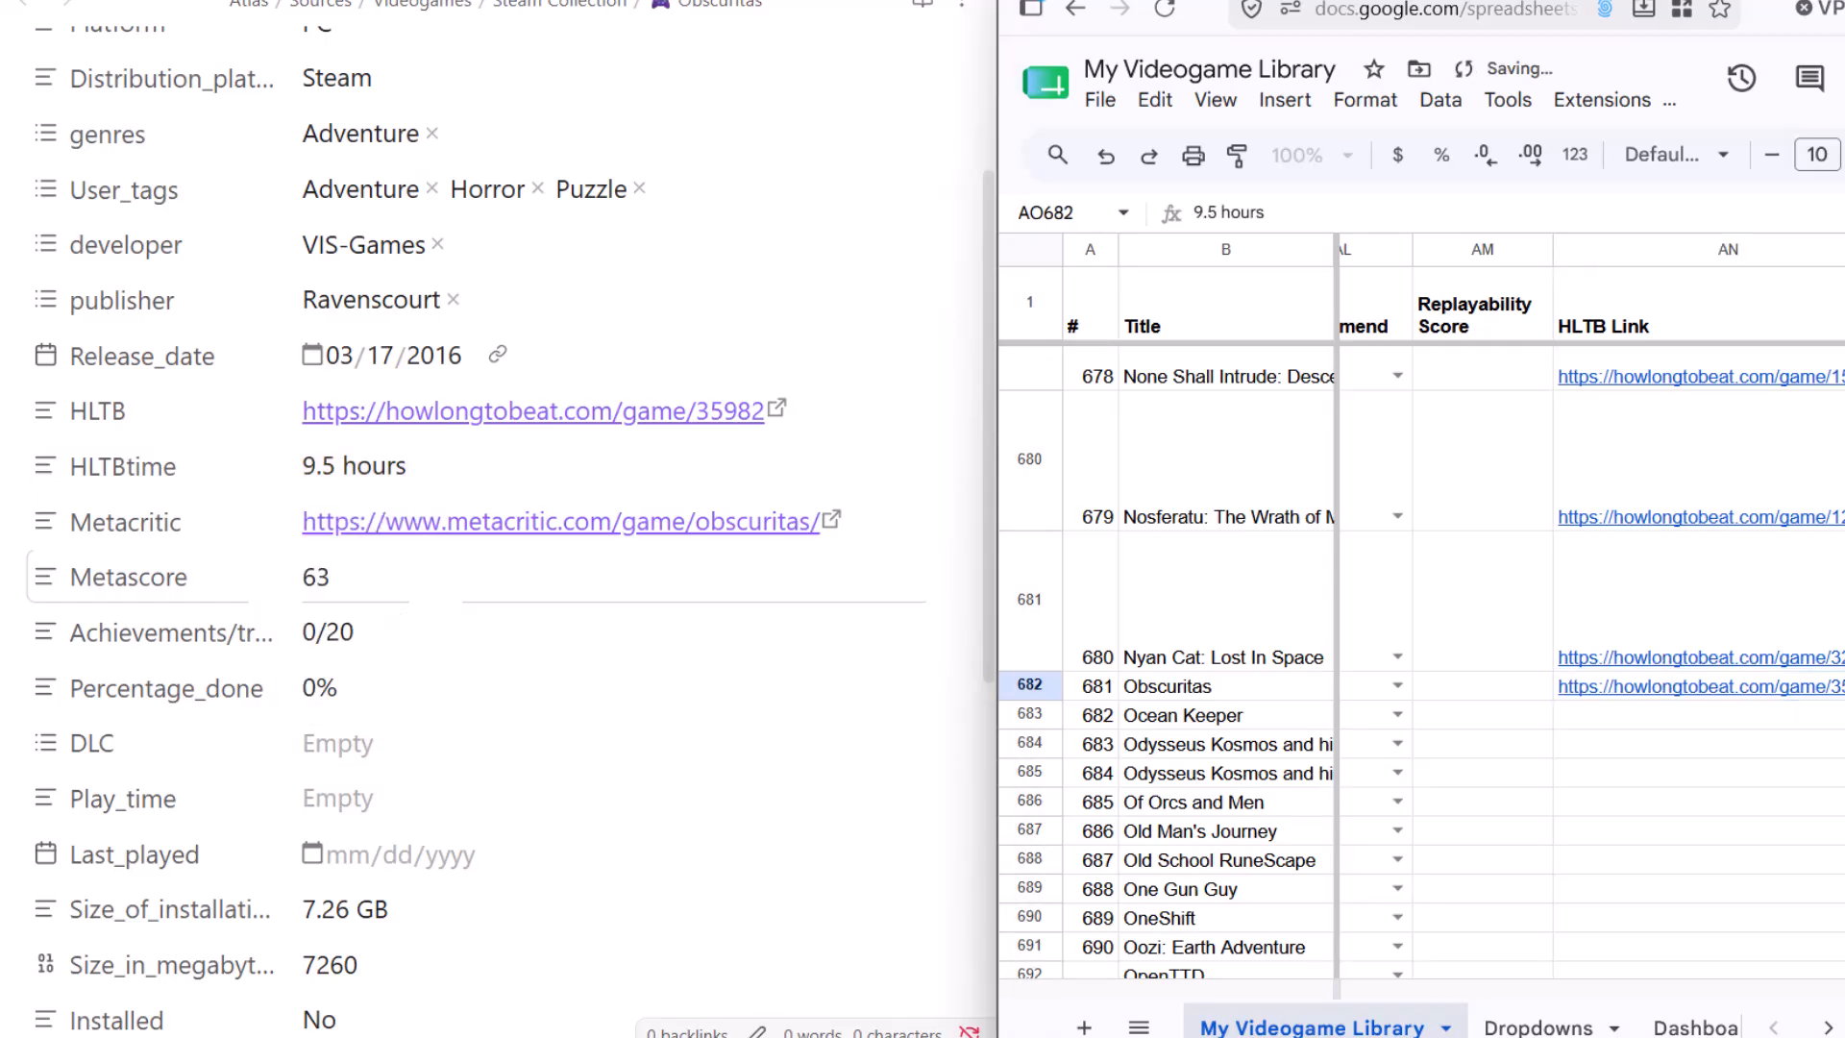
key(Tab)
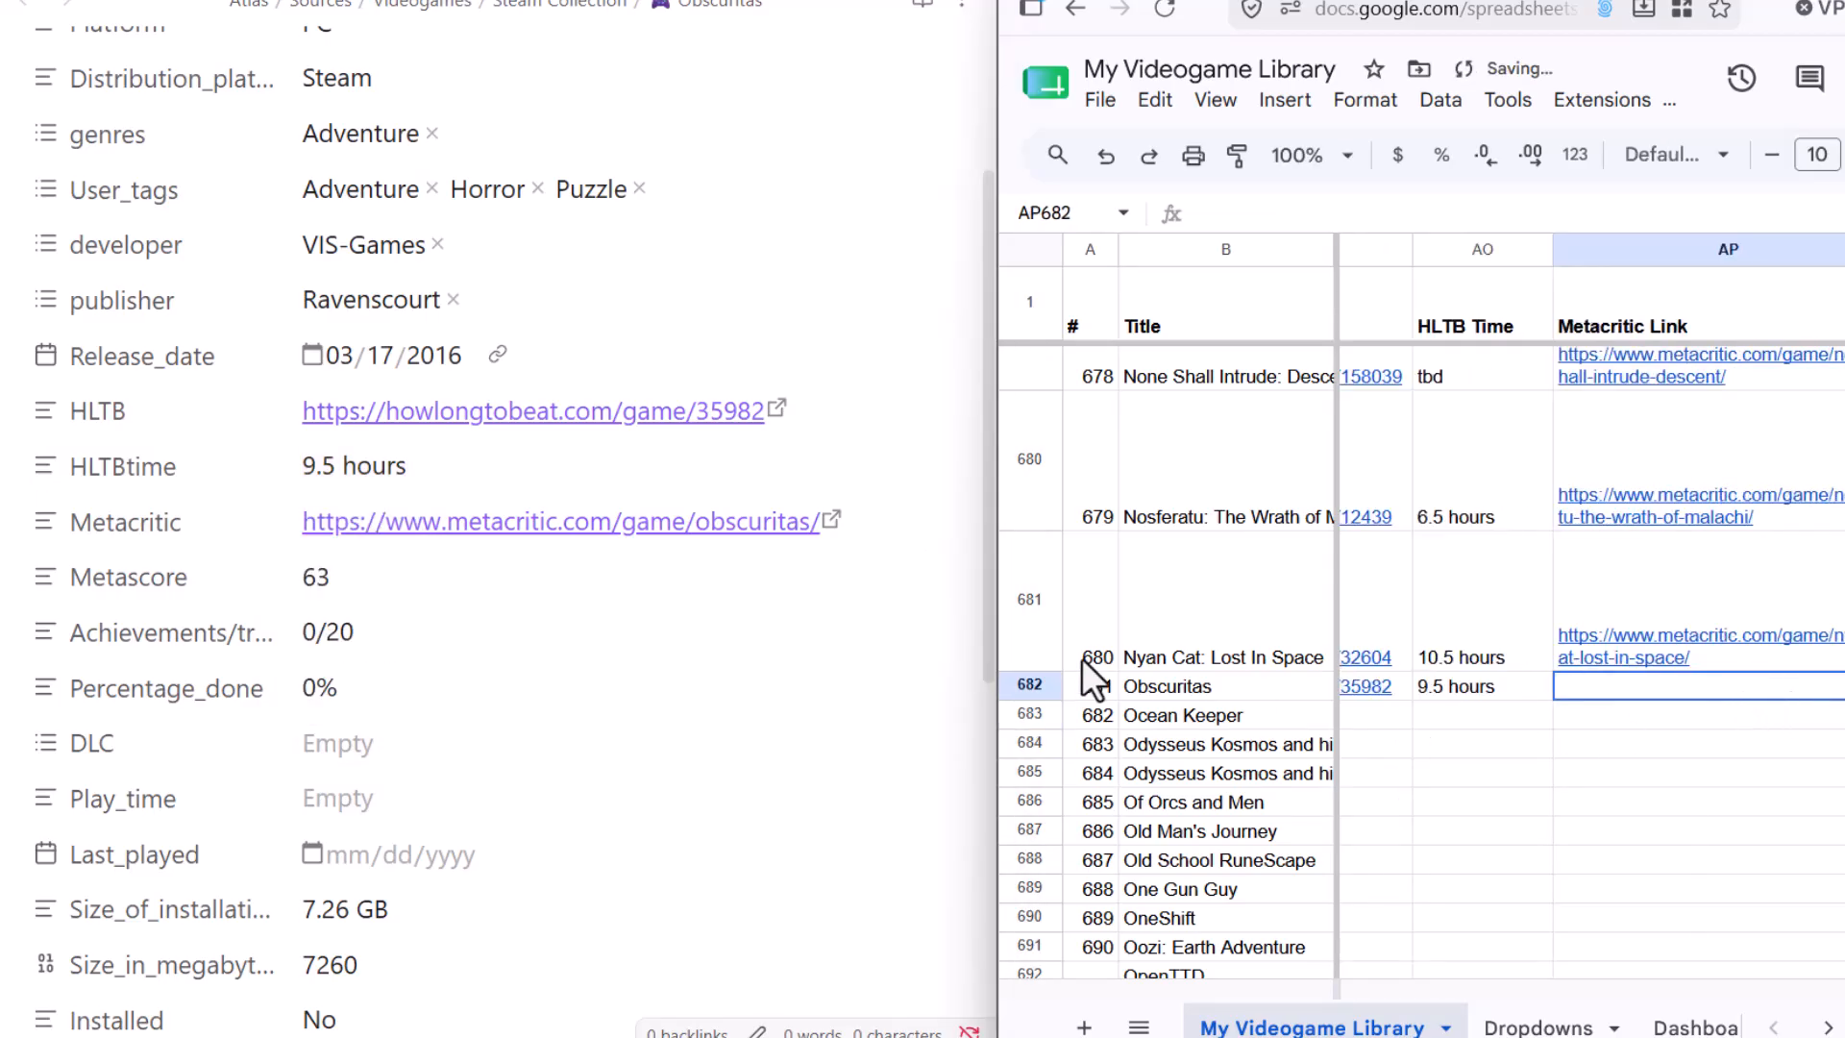
click(892, 520)
key(ctrl+a)
key(ctrl+c)
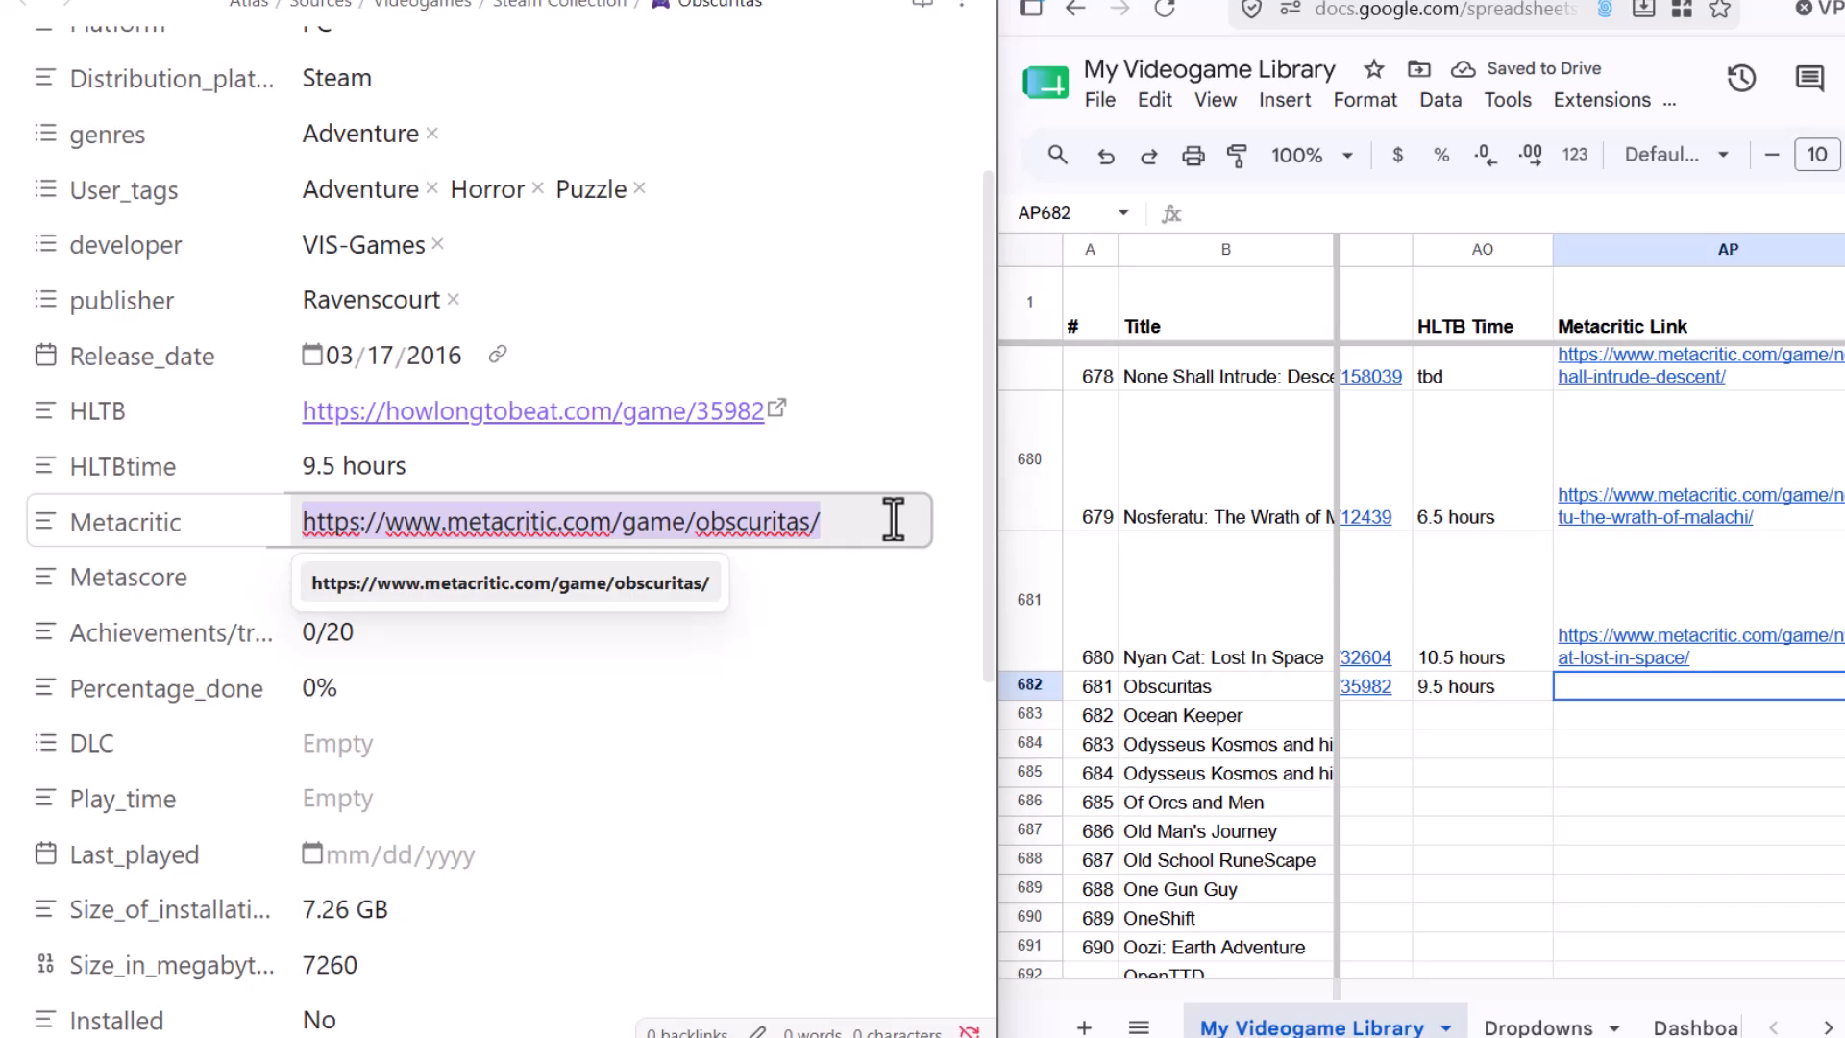
click(1573, 686)
key(ctrl+v)
key(Return)
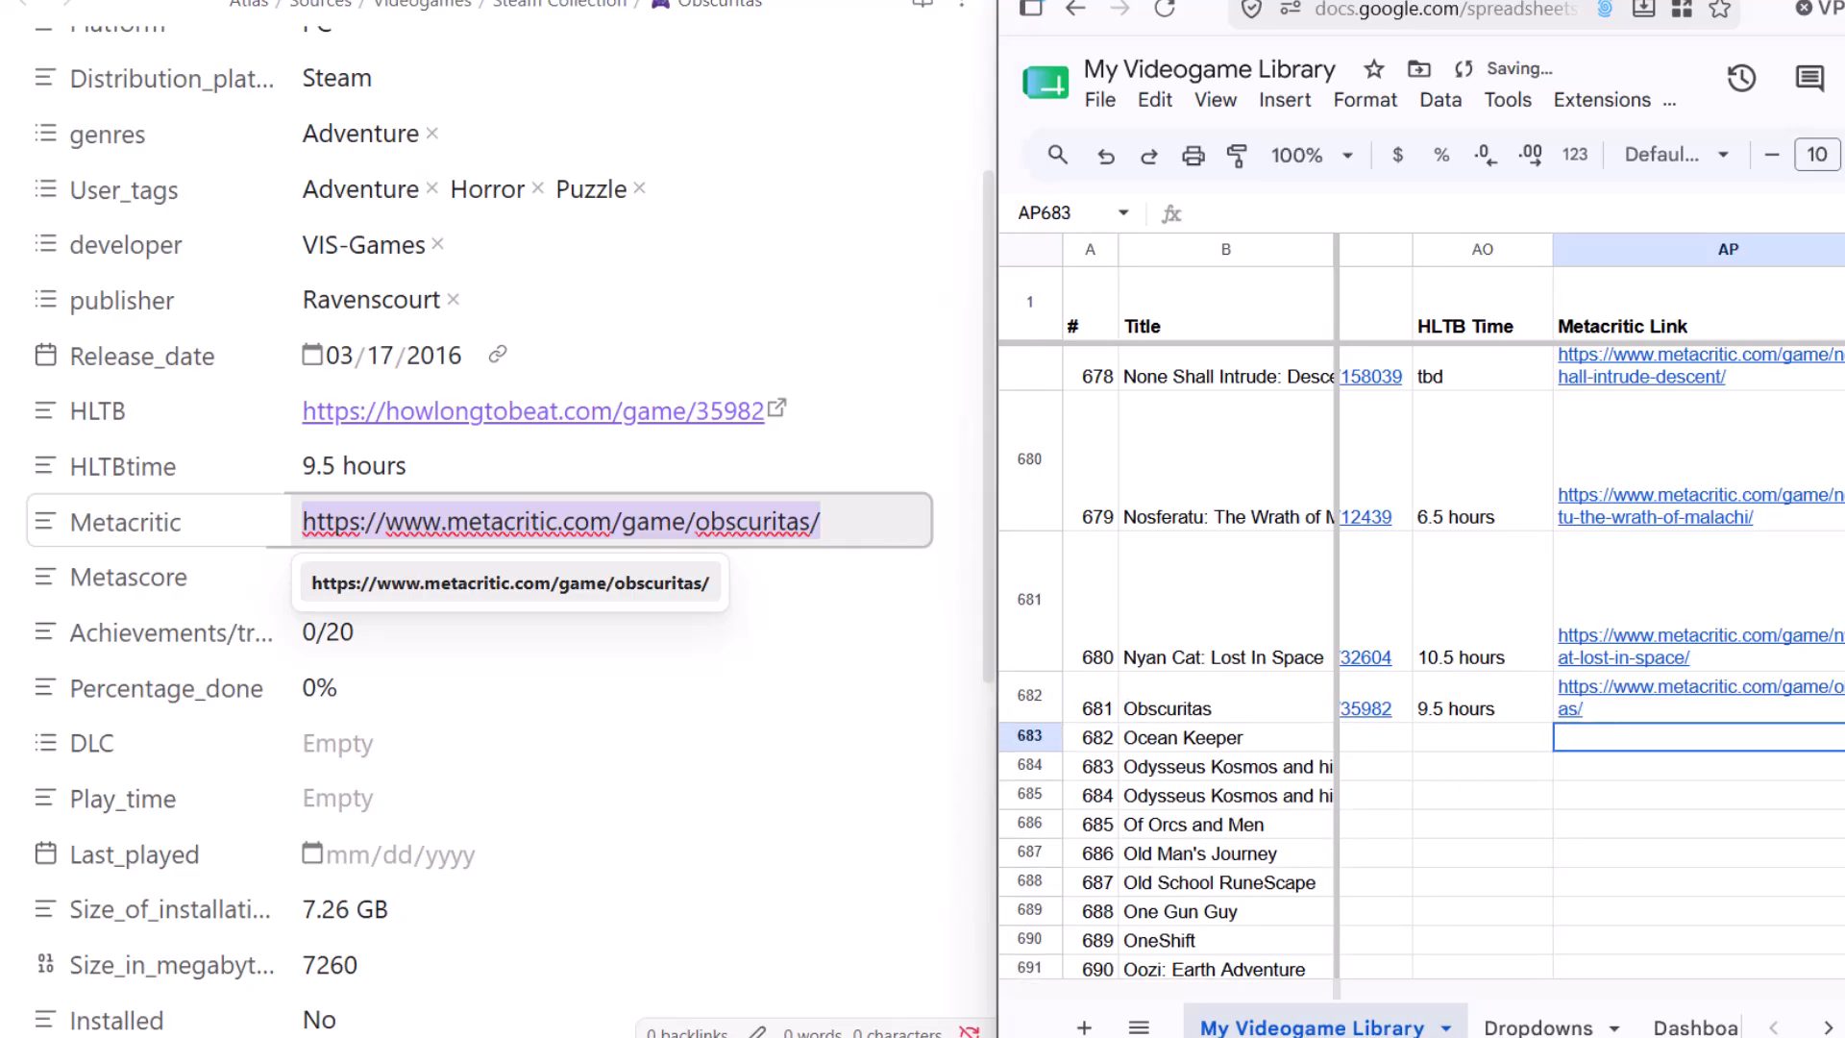
Set Size In Megabytes for Obscuritas in cell AS682 to 7260.
key(Up)
key(Right)
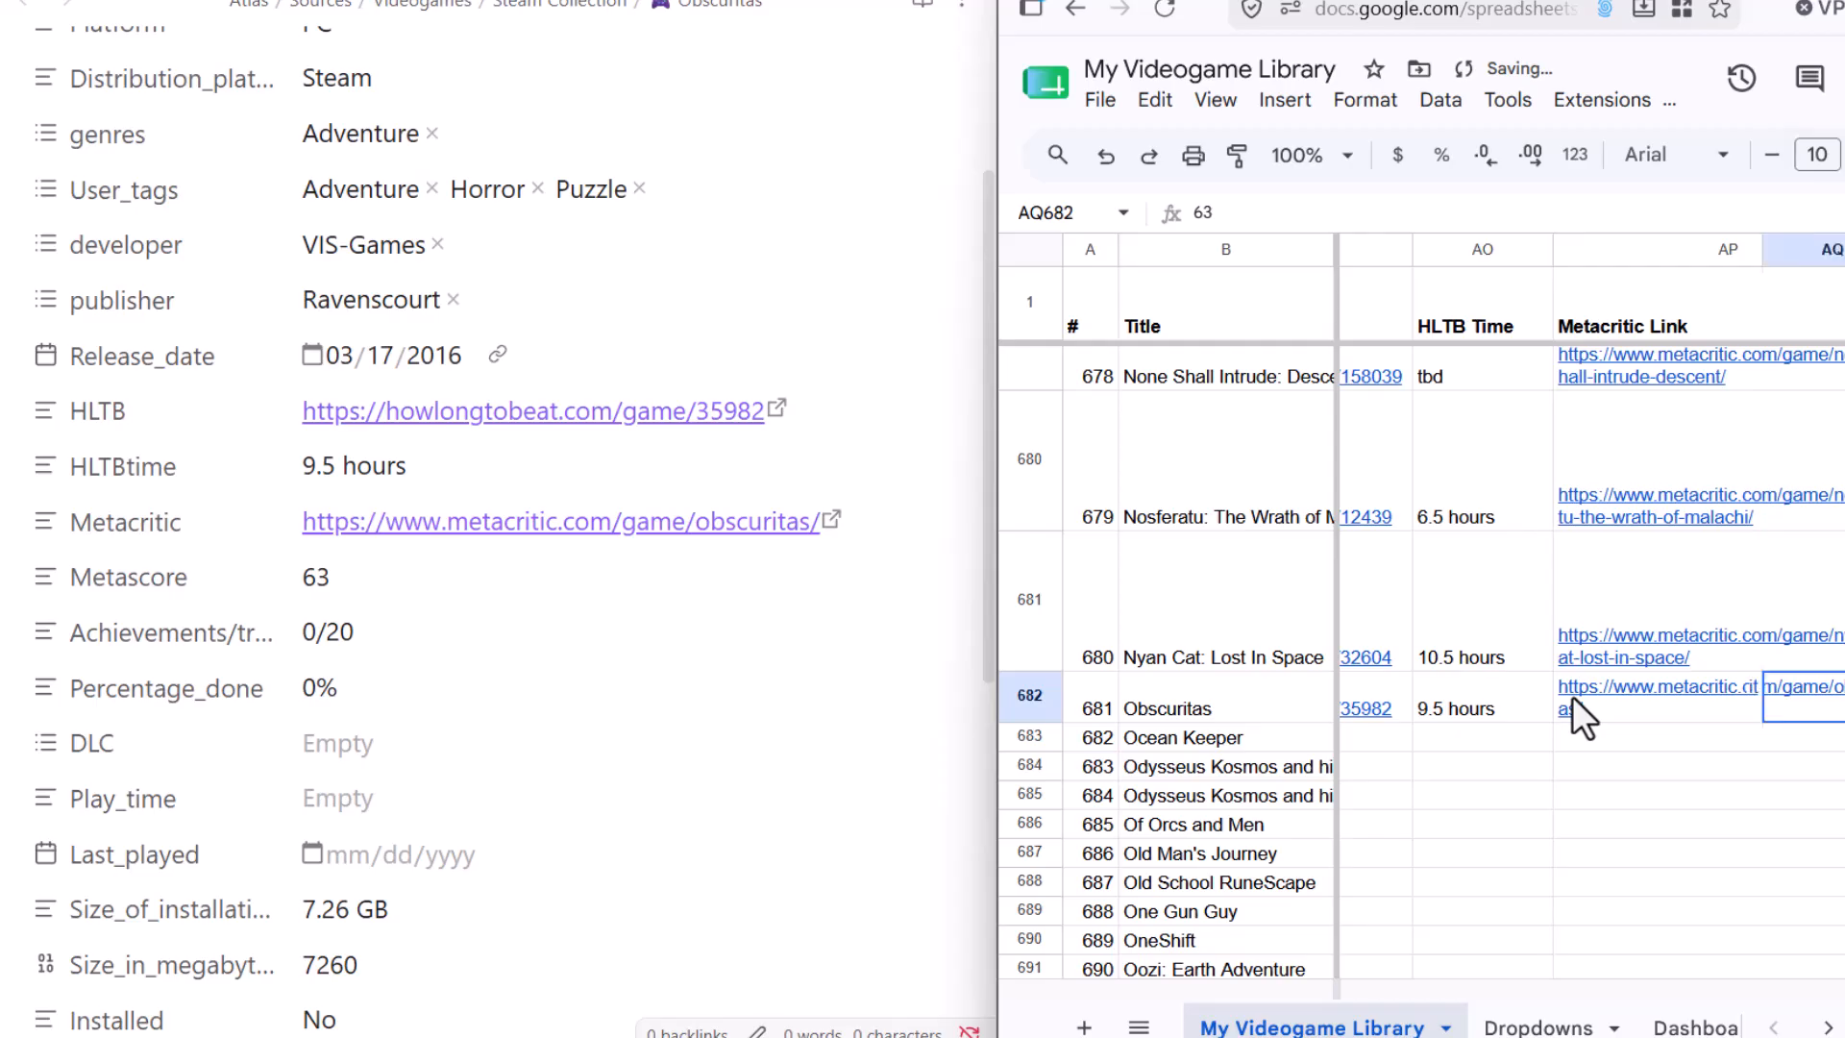
key(Right)
key(Right)
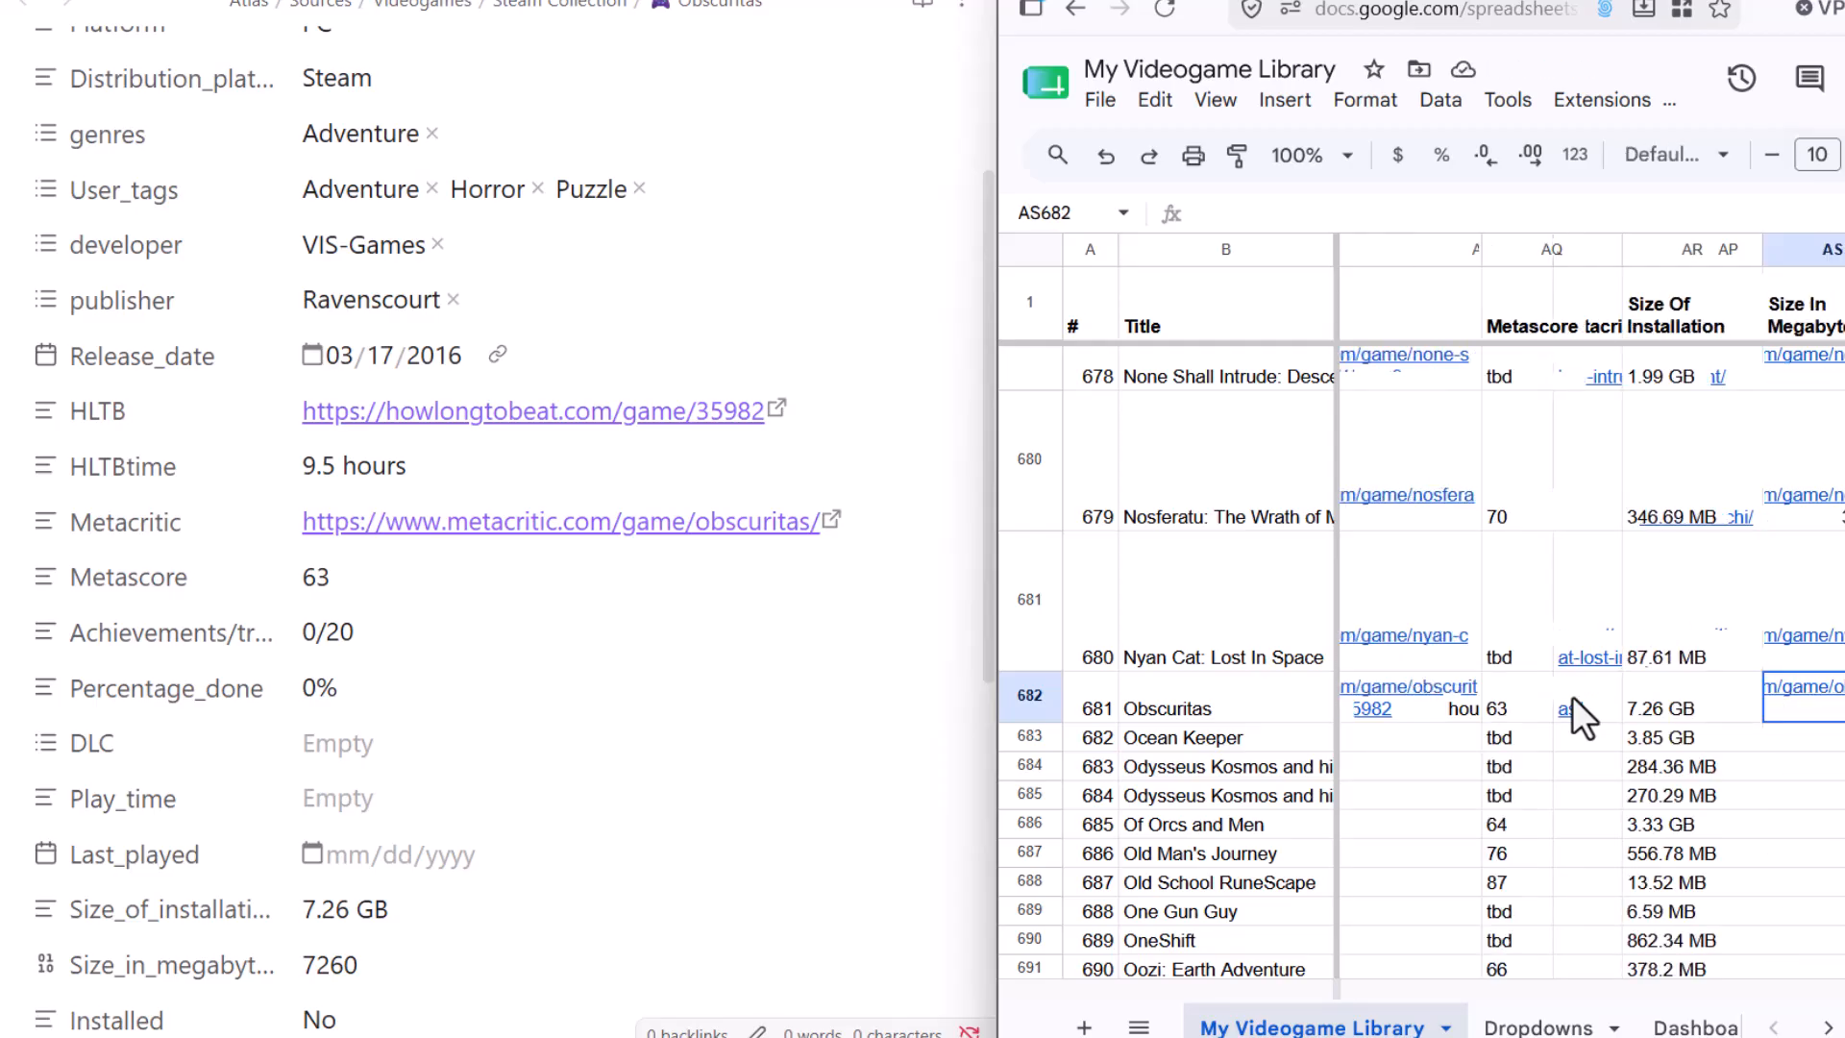
text(72)
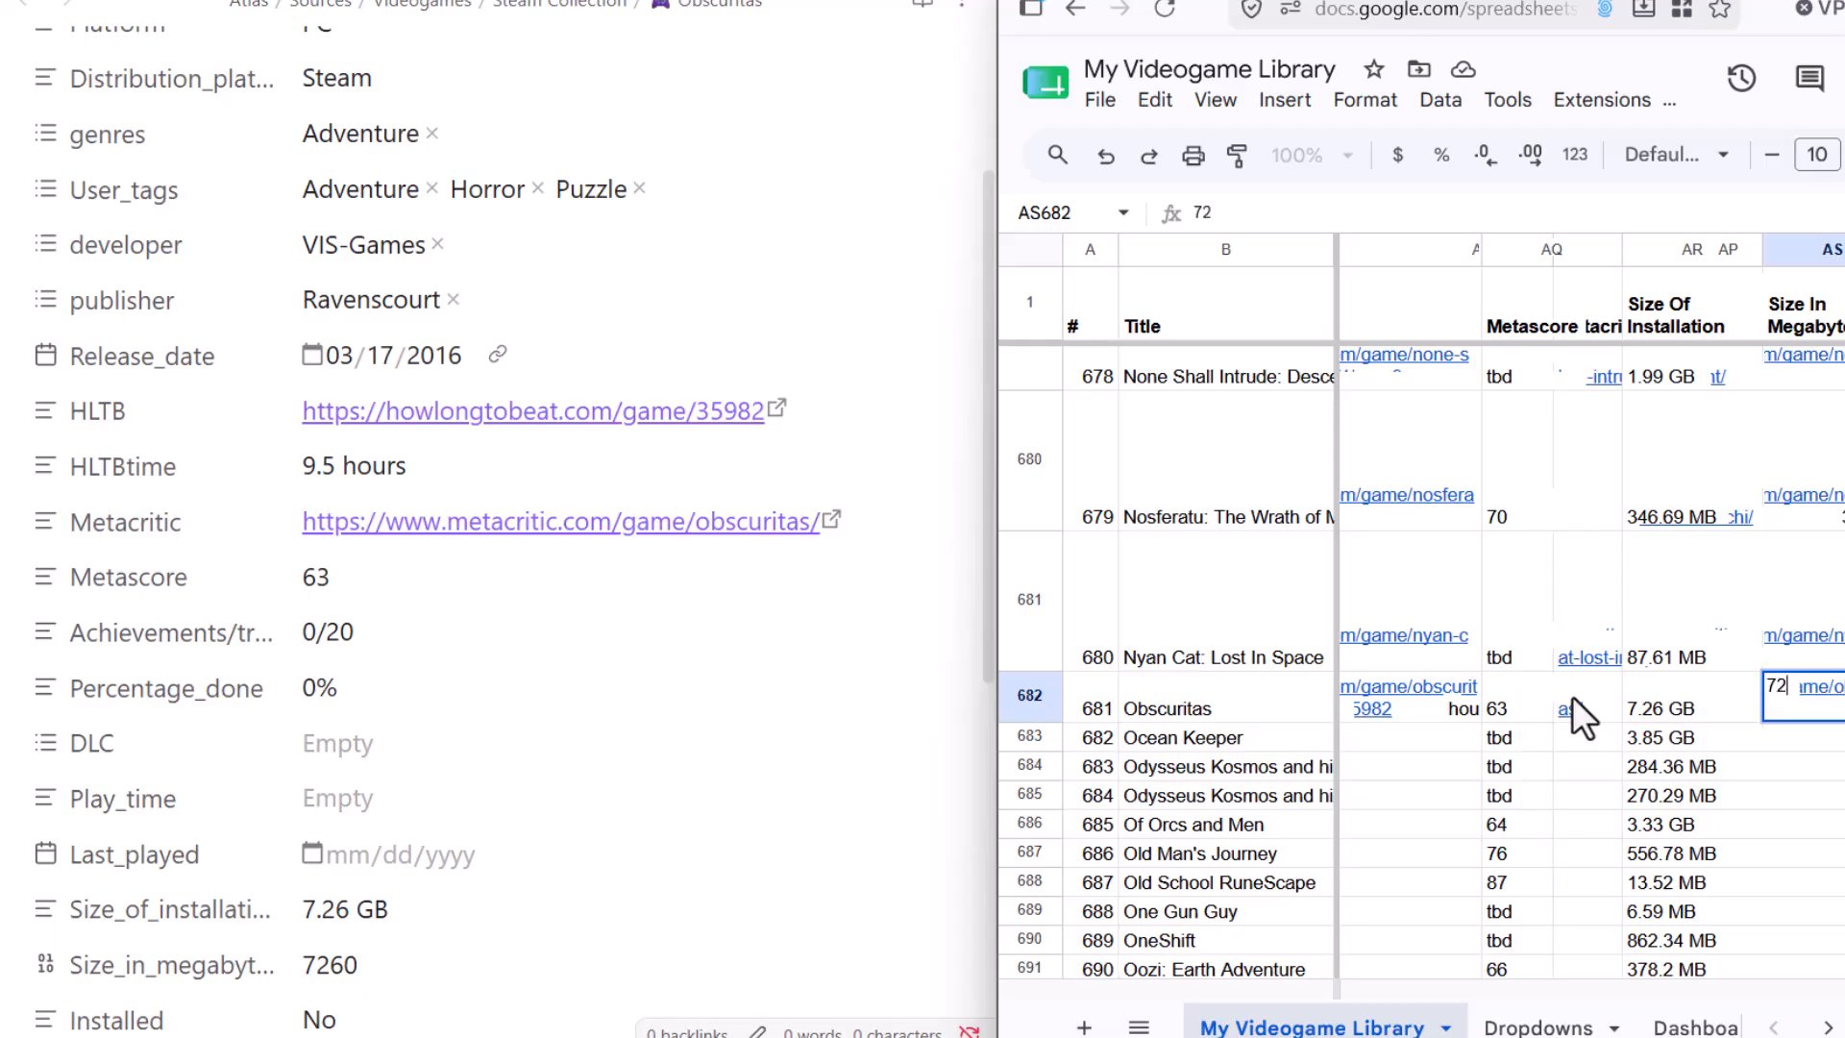
text(6)
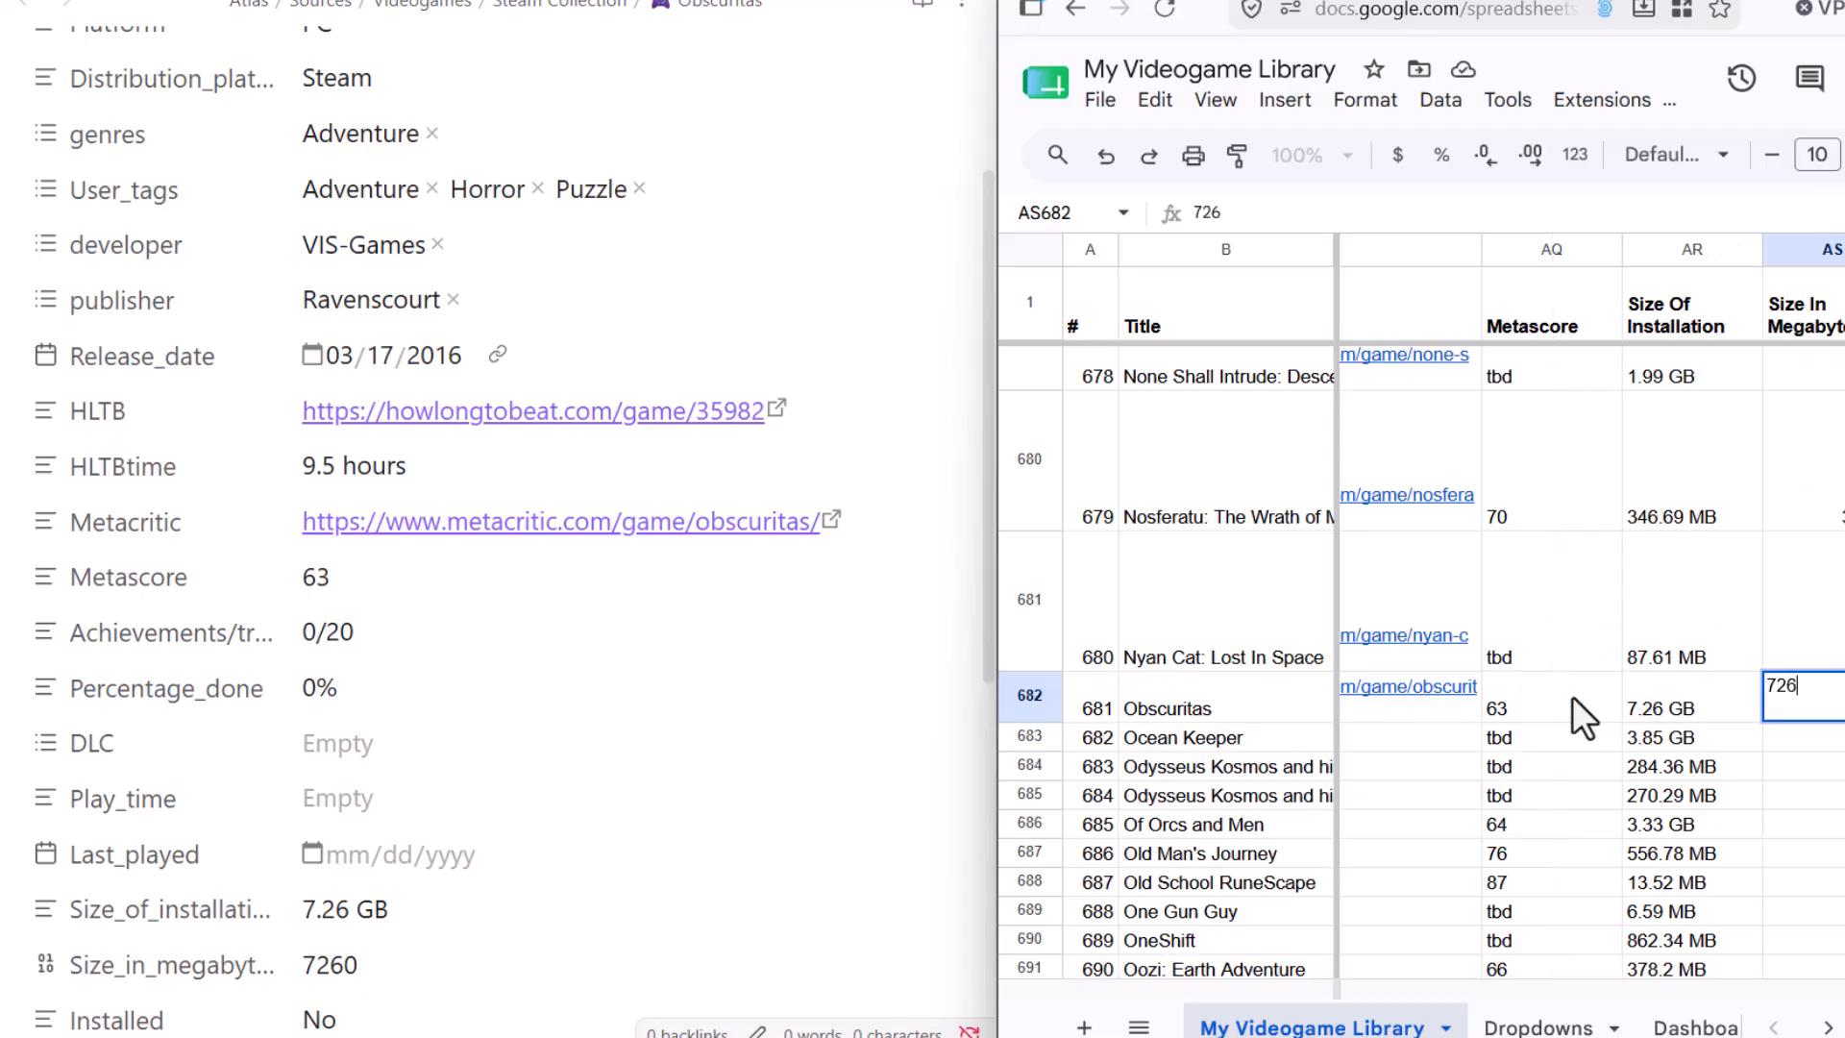
text(0)
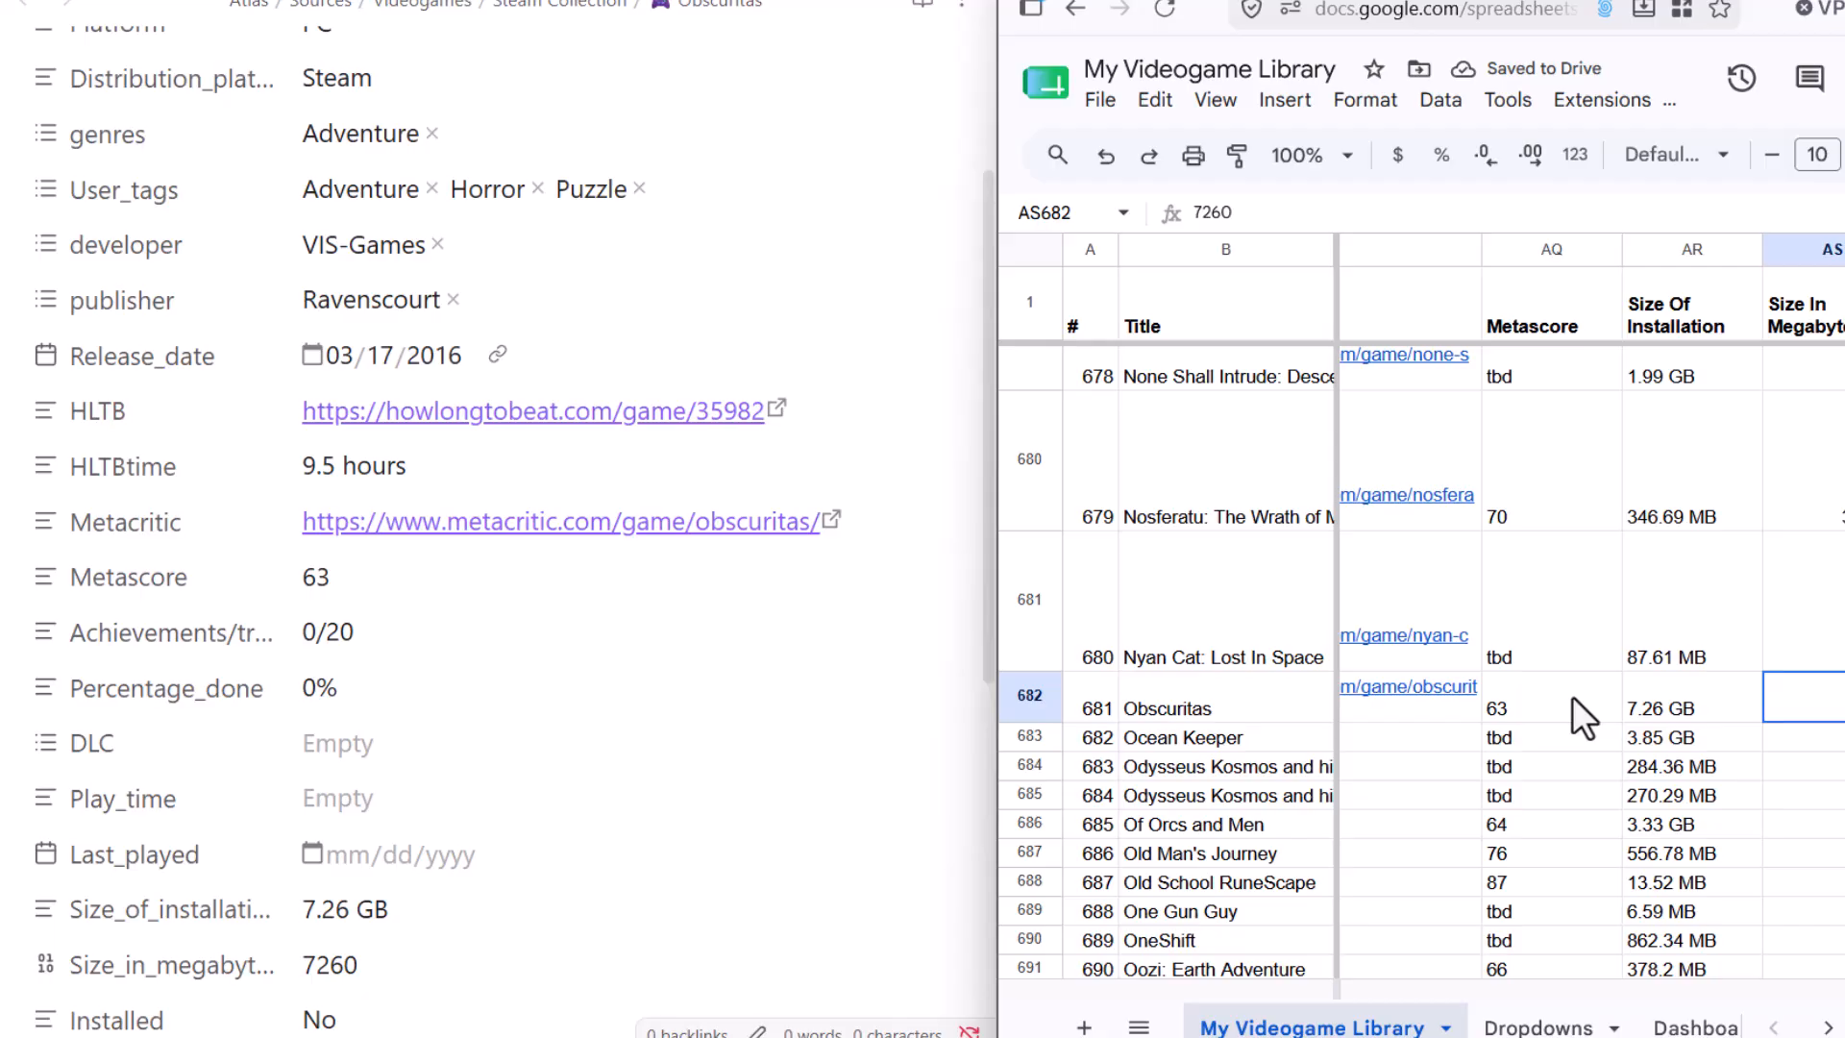
Check the columns after Size In Megabytes in the Obscuritas row and return to cell C682.
key(Right)
key(Right)
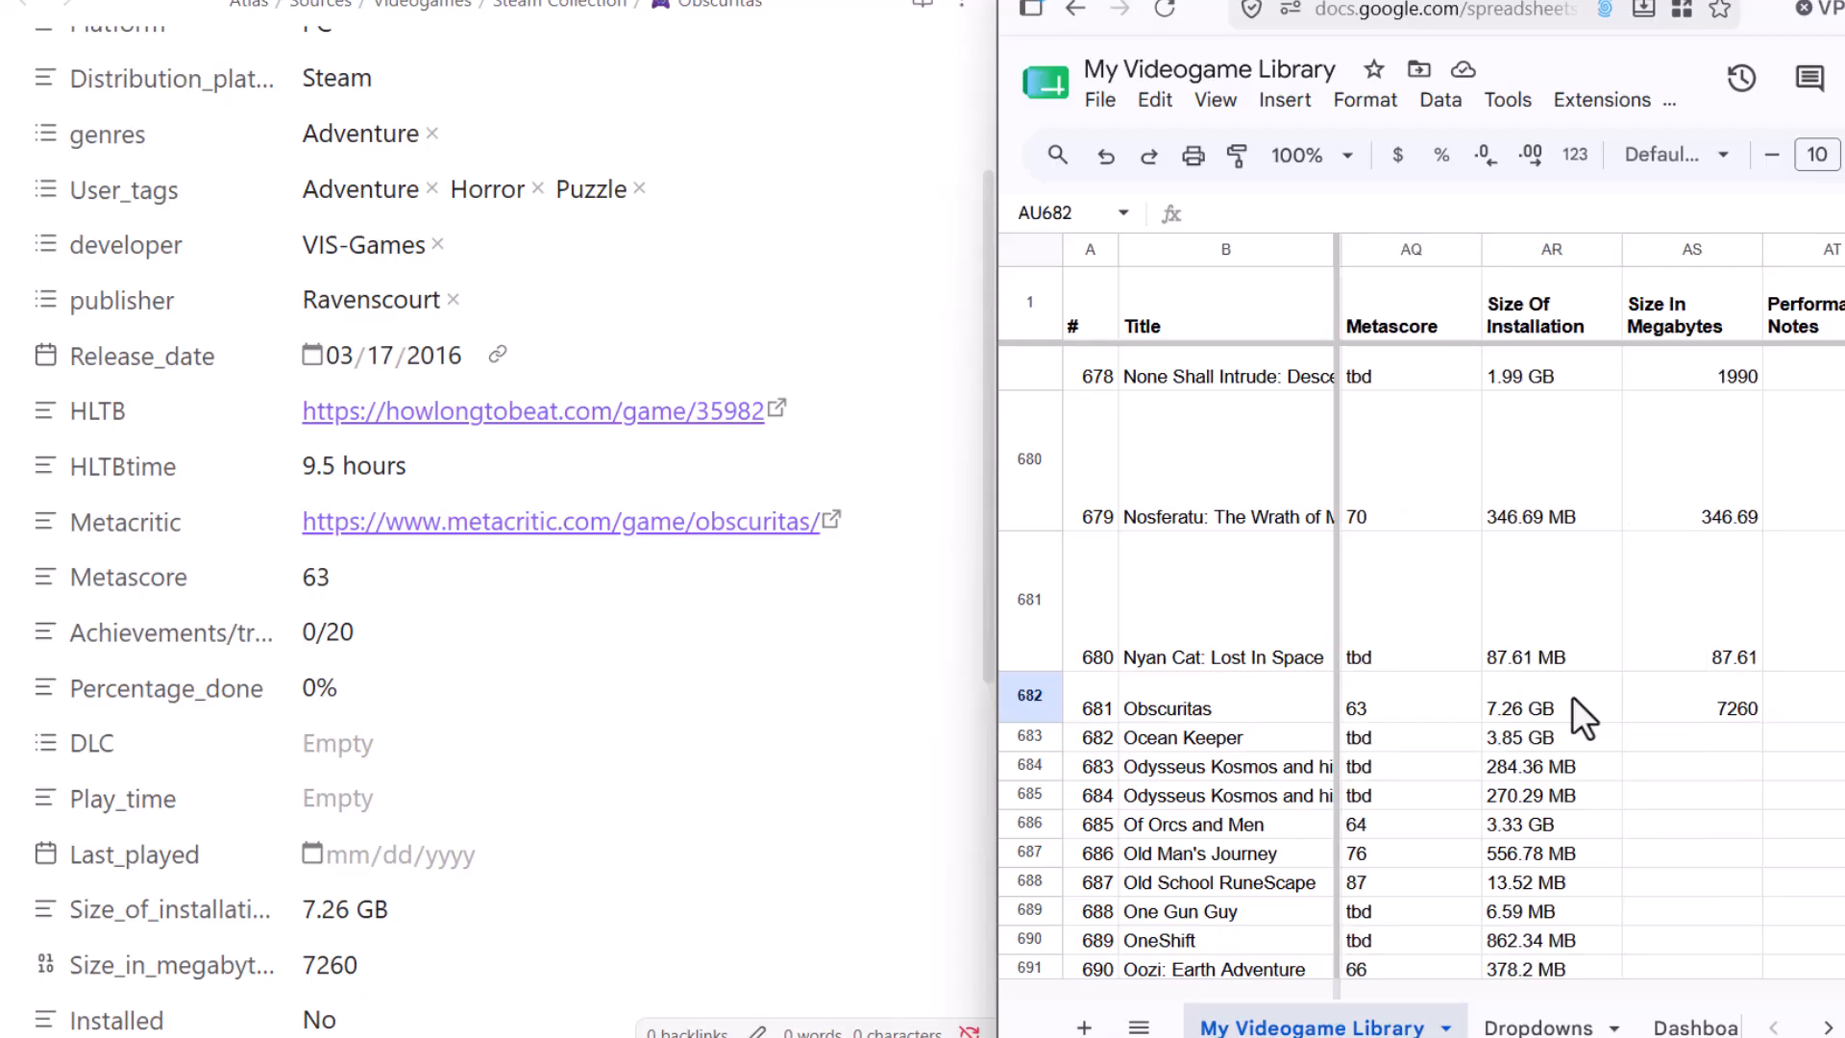
key(Right)
key(Right)
key(Left)
key(Left)
key(Left)
key(Left)
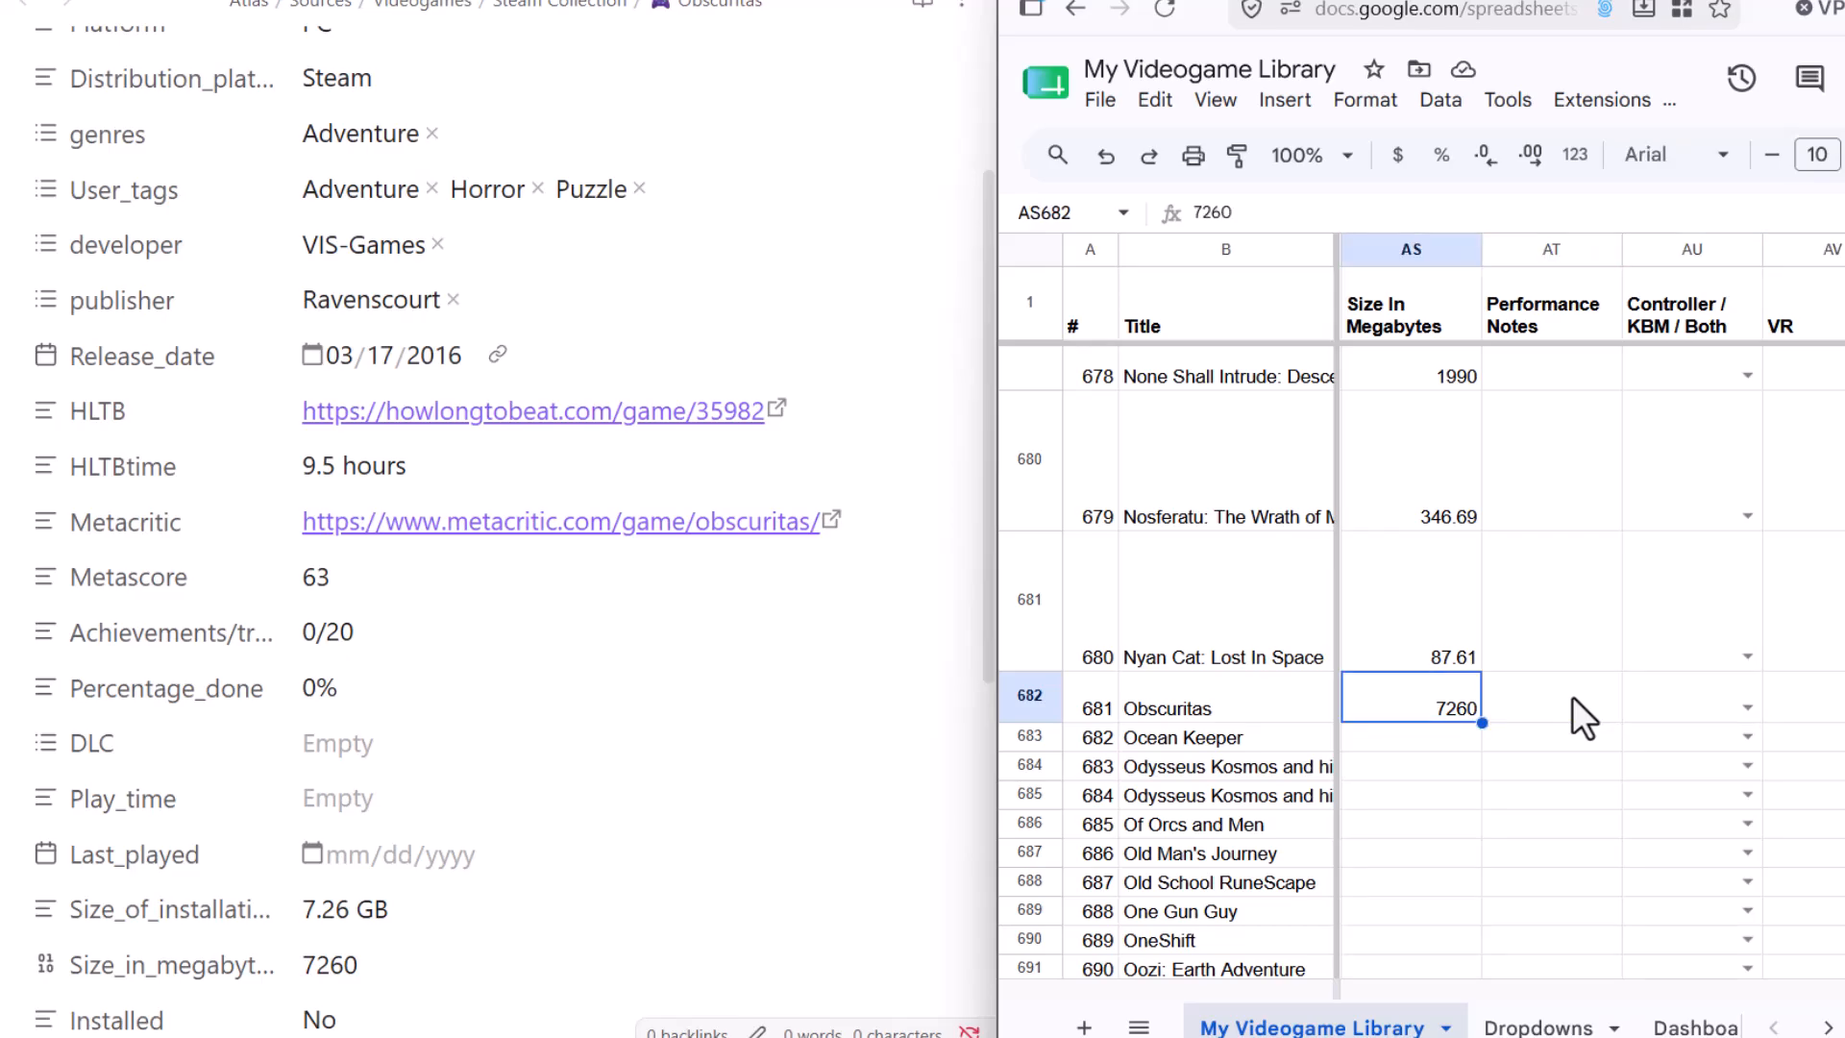
key(ctrl+Left)
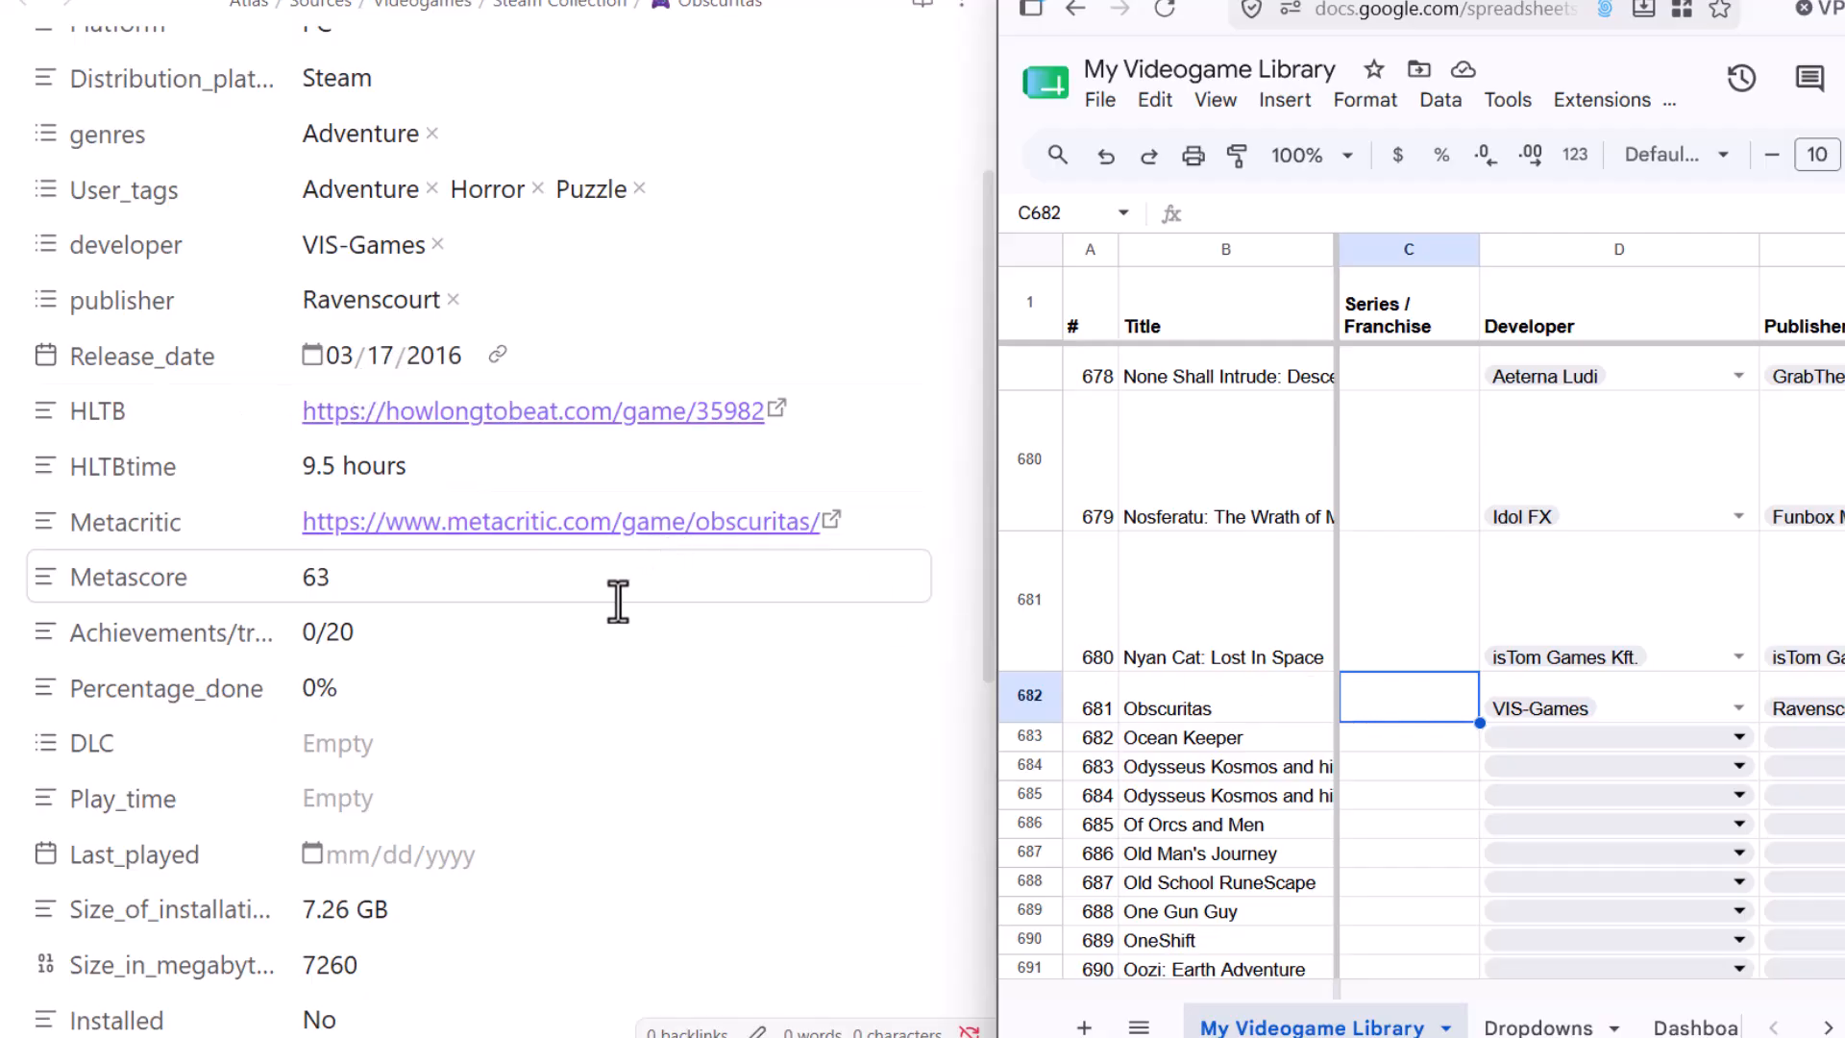
Add a type property with the value videogame to the Obscuritas note.
scroll(349, 573, down, 3)
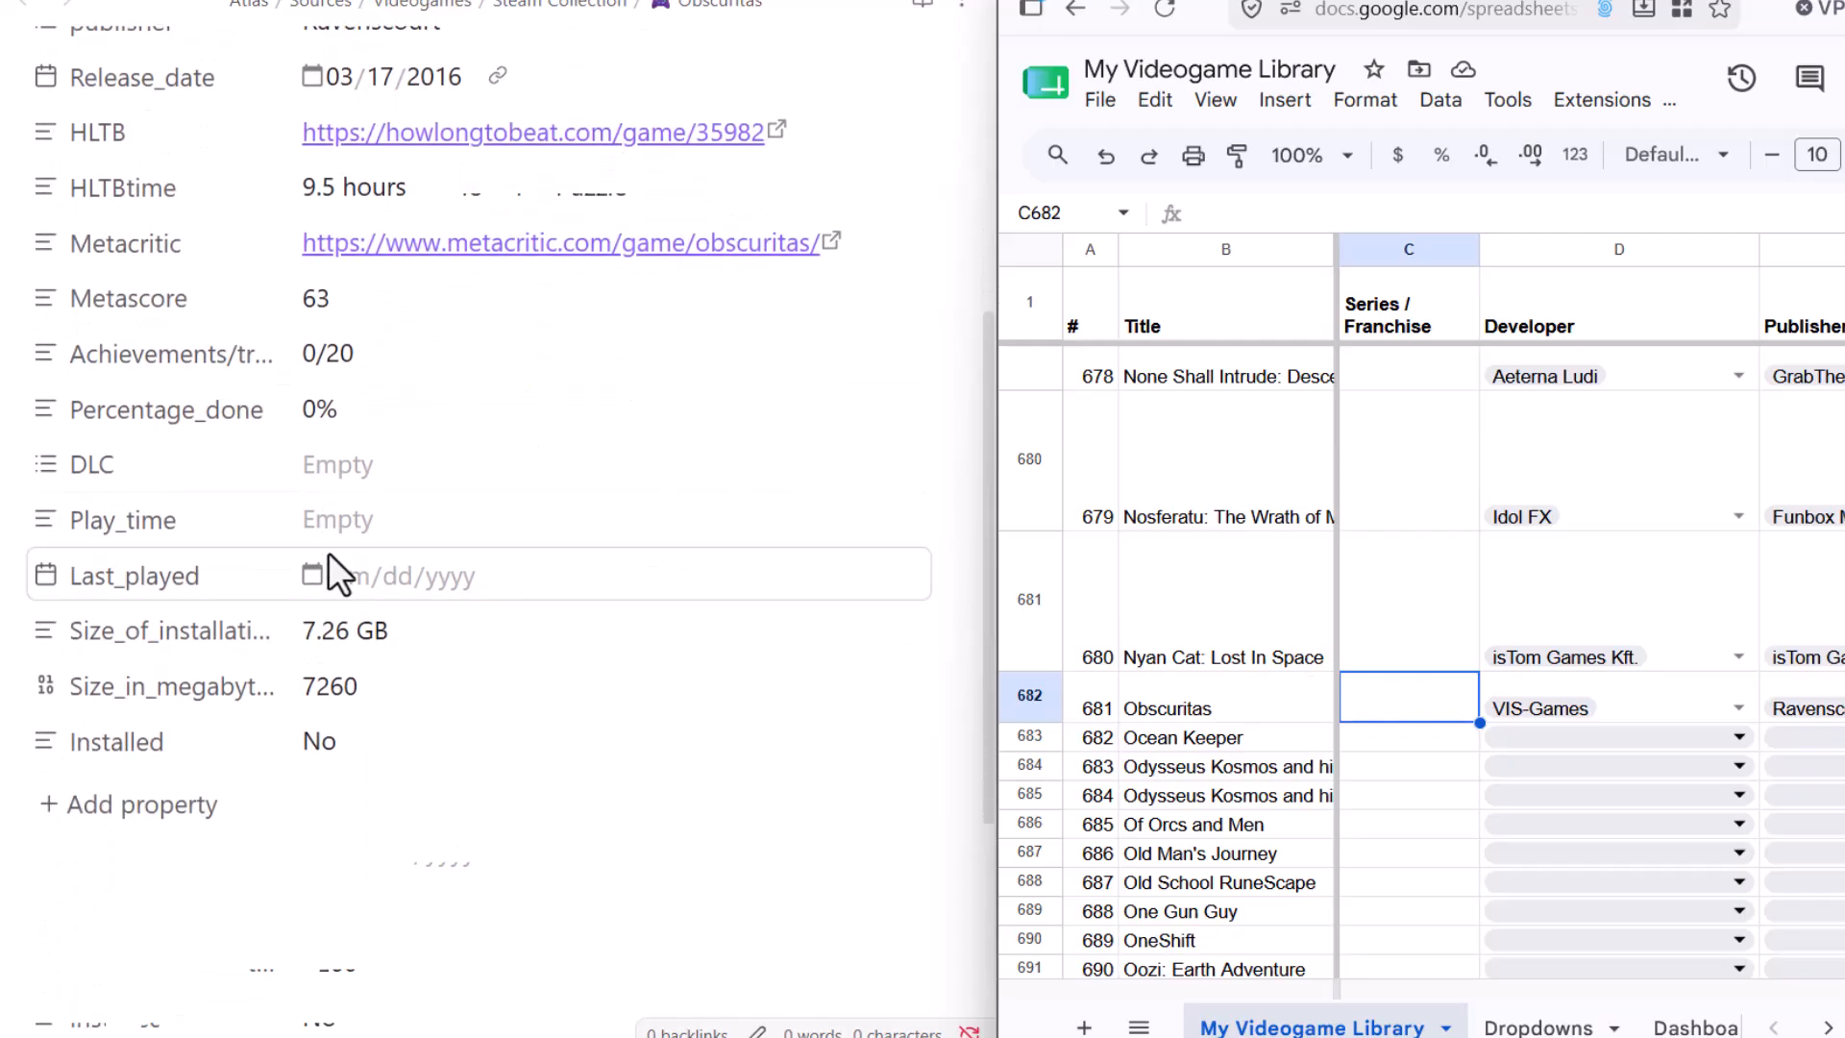
click(118, 780)
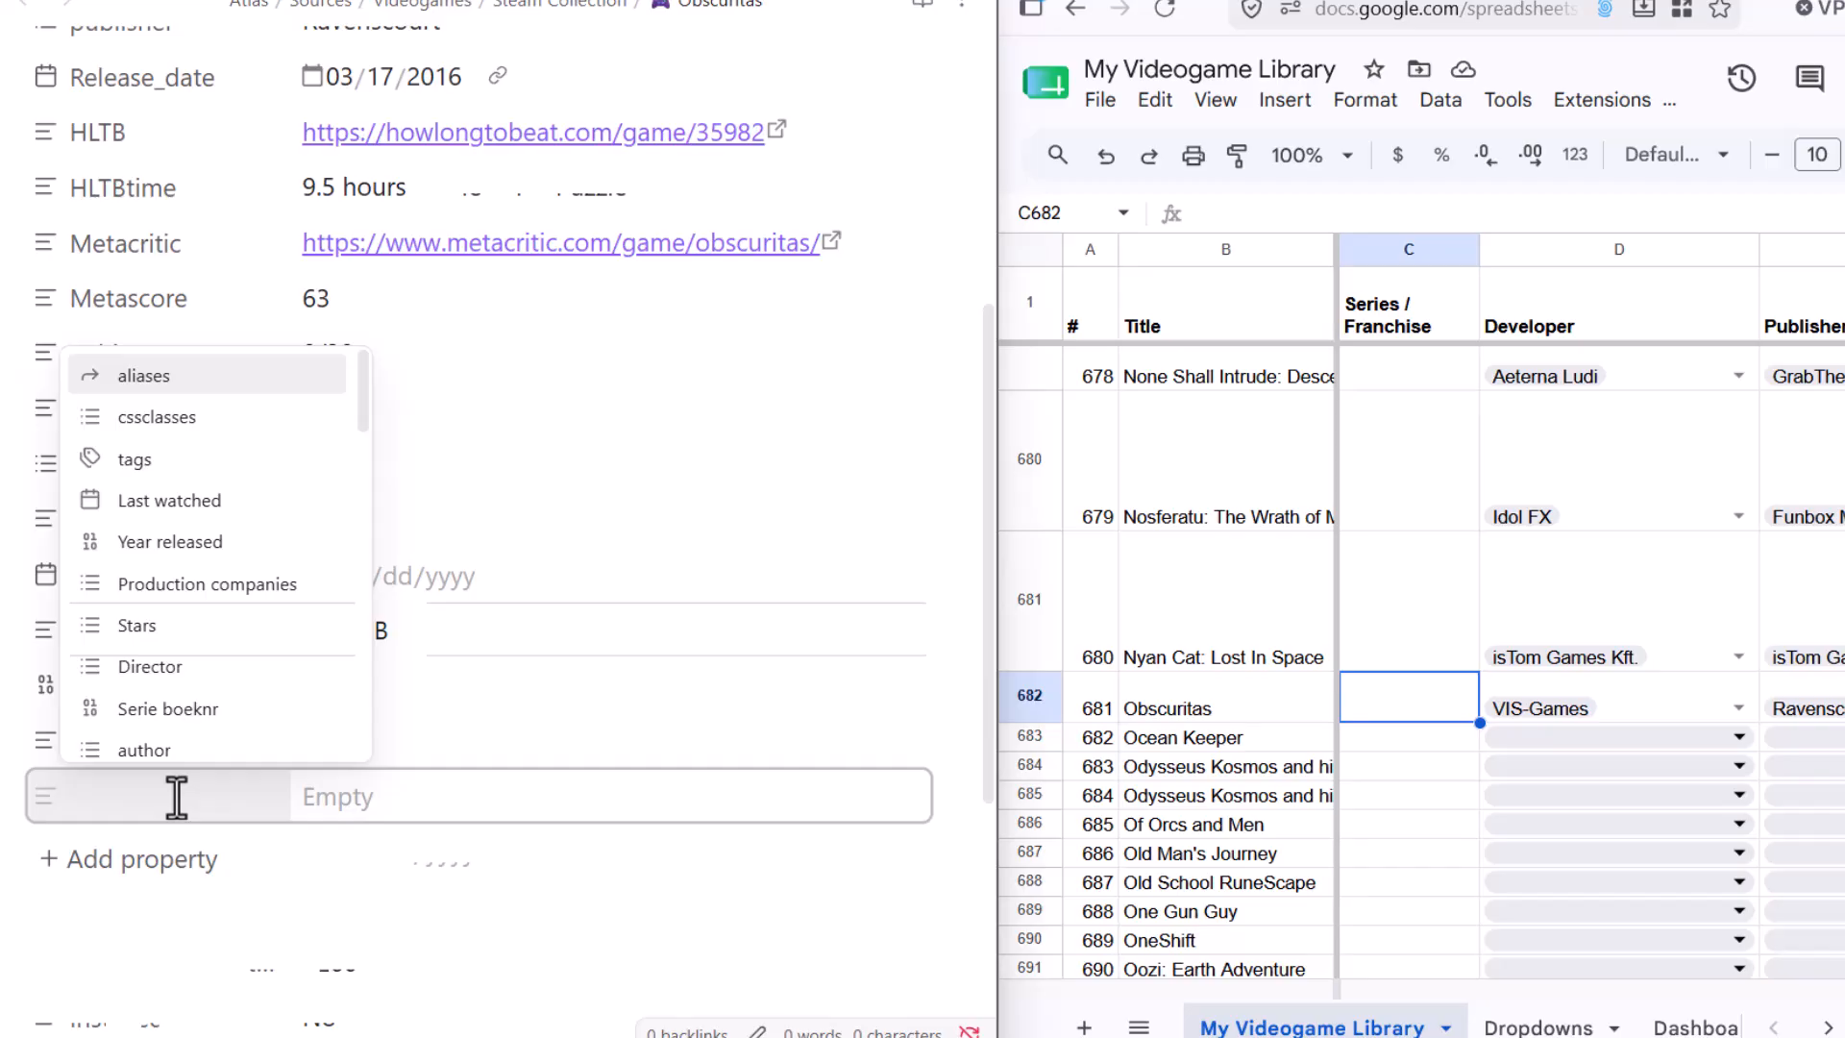
text(ty)
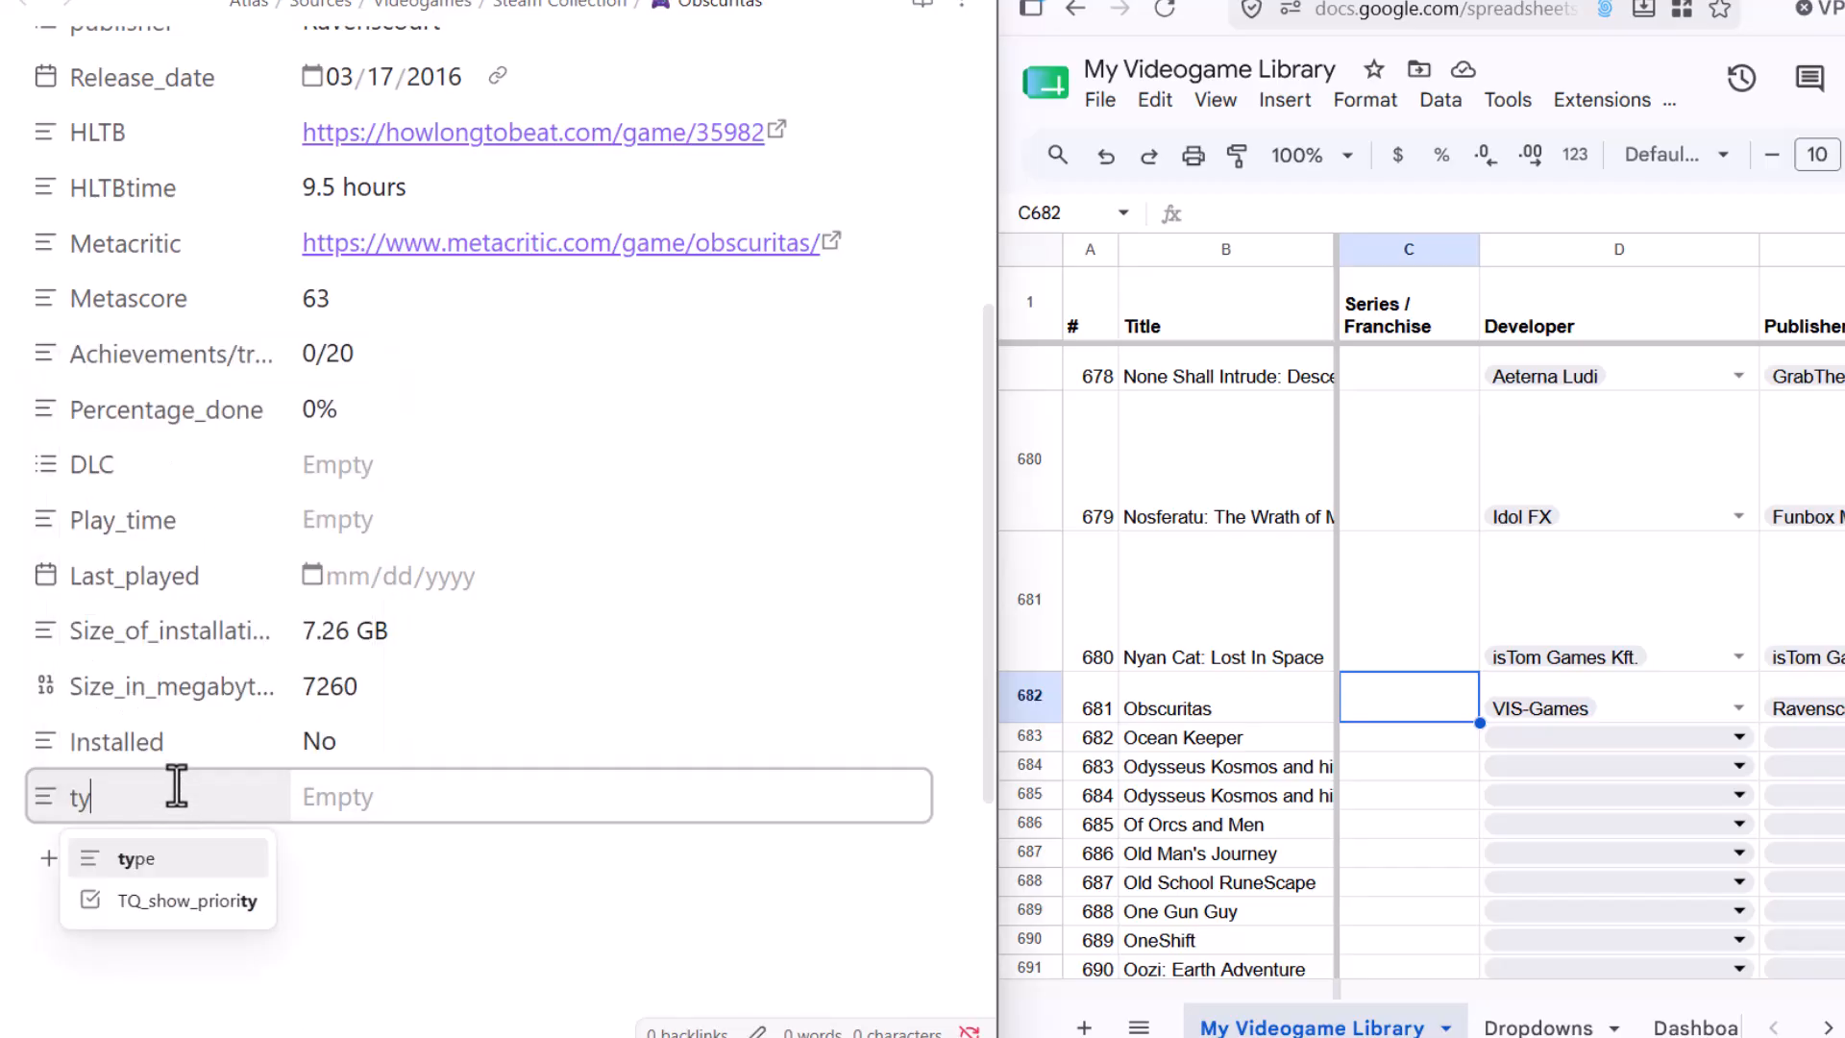
click(141, 856)
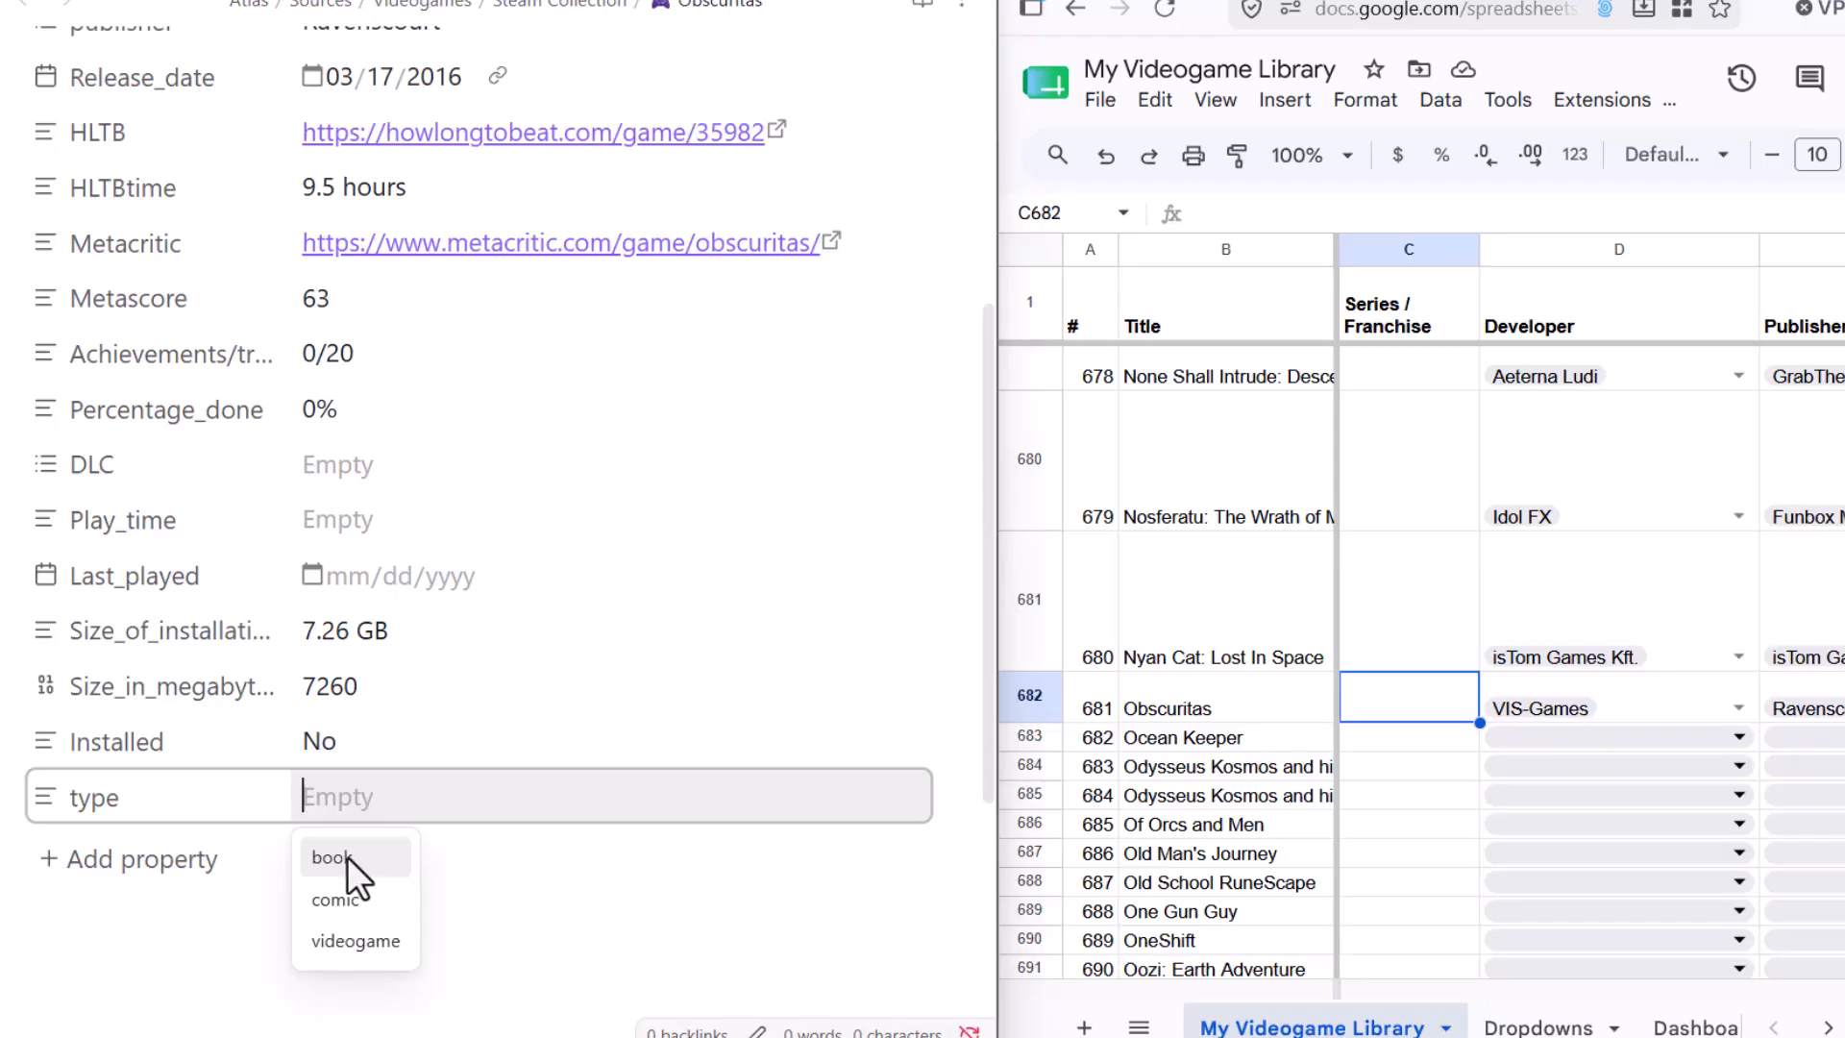
click(342, 936)
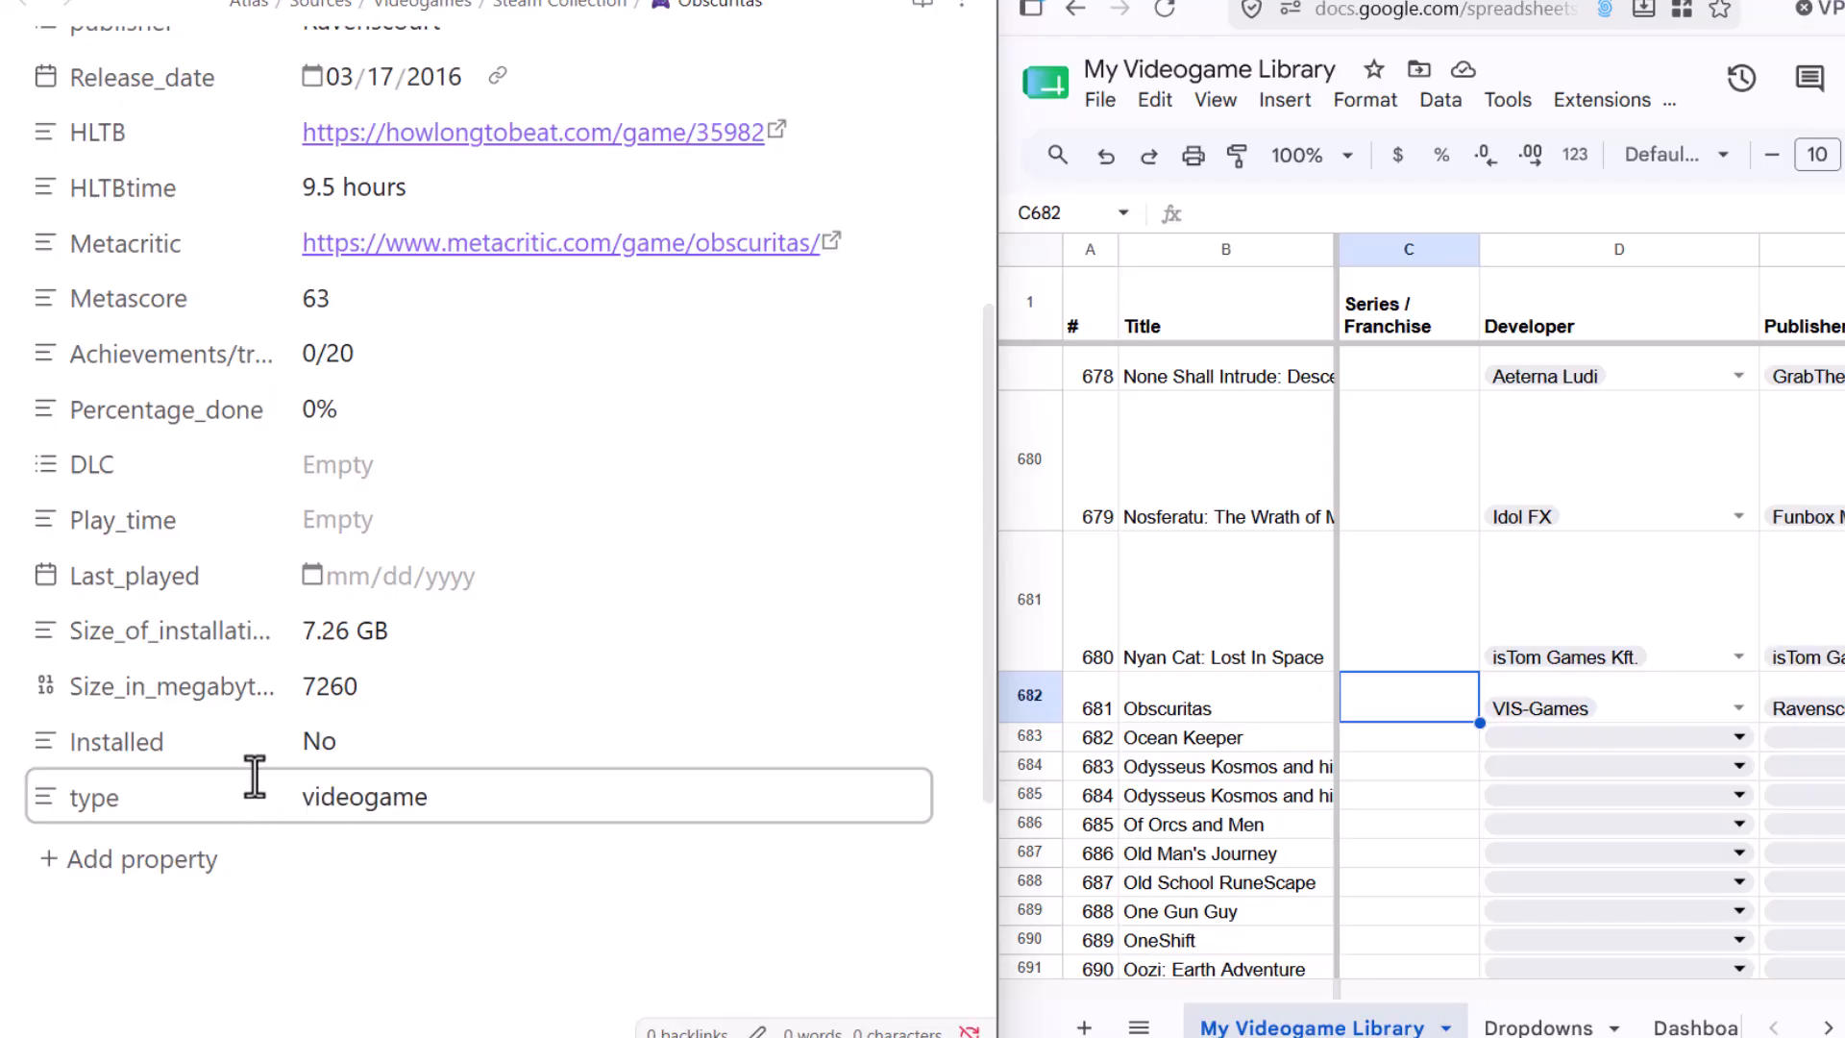
Remove the properties from Title through DLC from the Obscuritas note.
scroll(255, 775, up, 5)
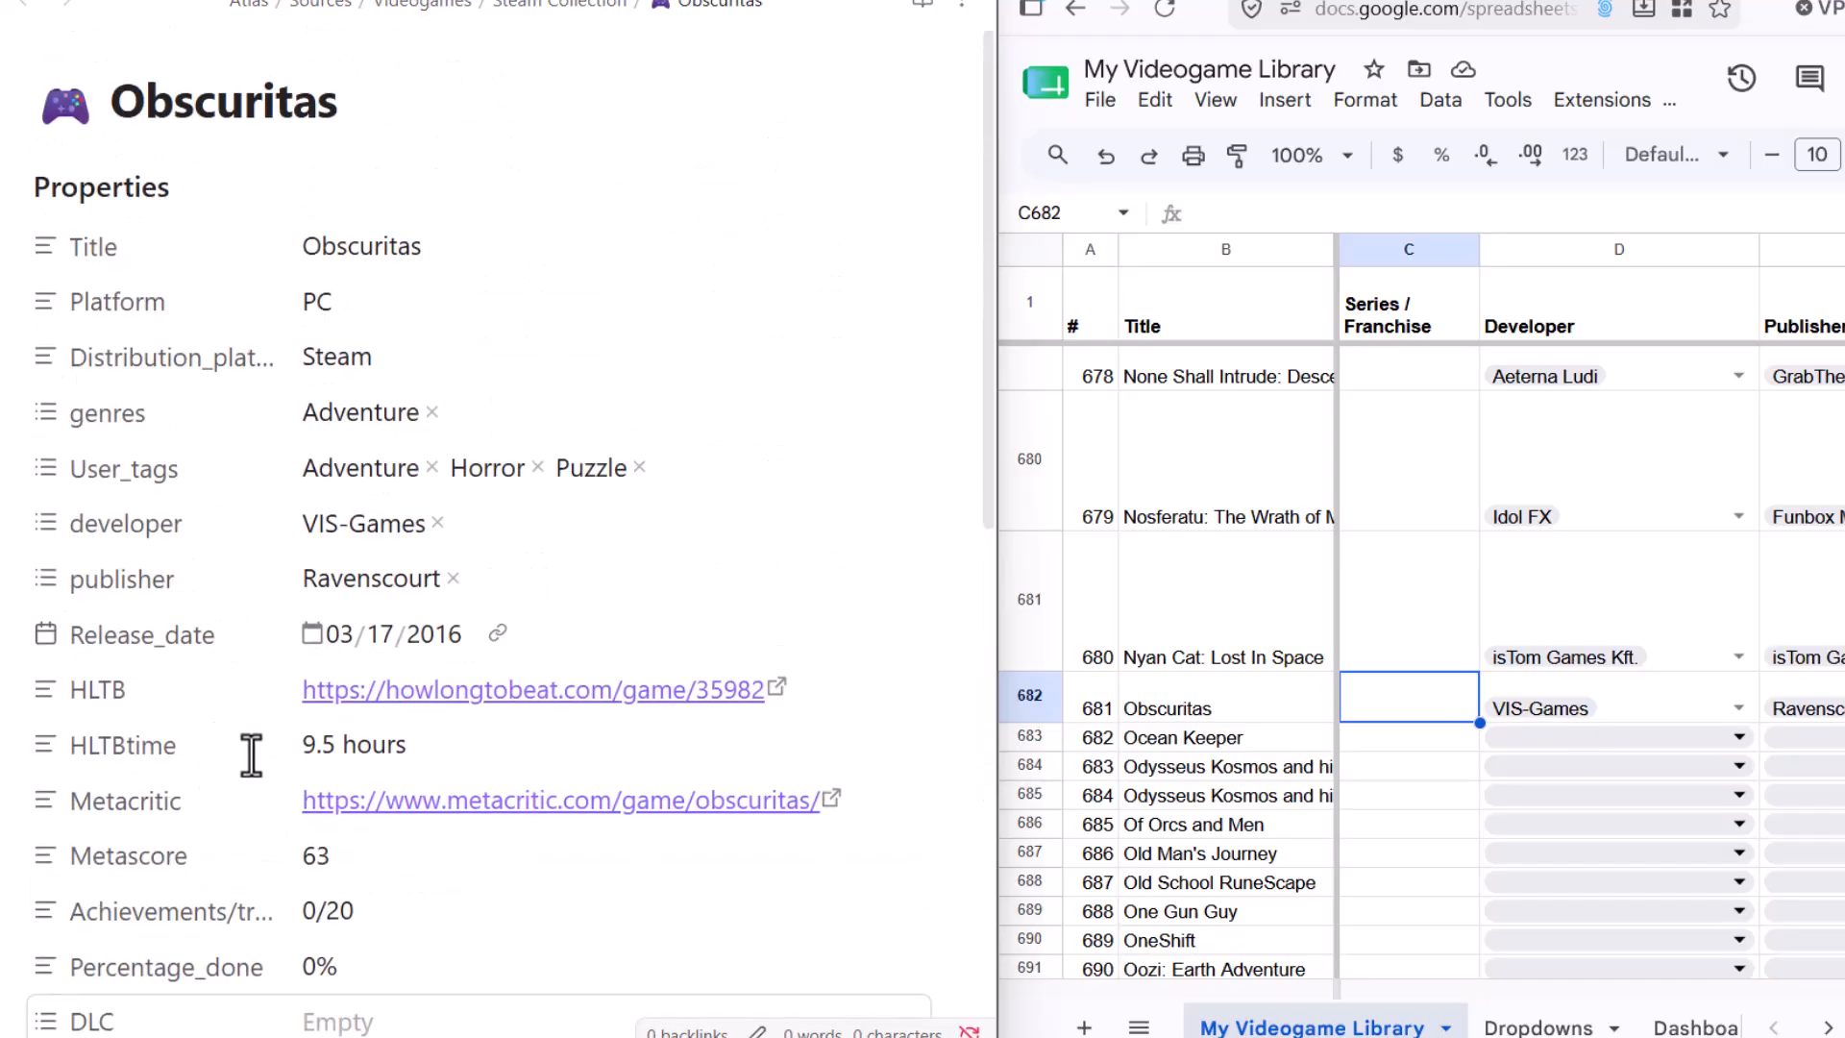
click(46, 250)
mouse_move(84, 290)
scroll(247, 535, down, 5)
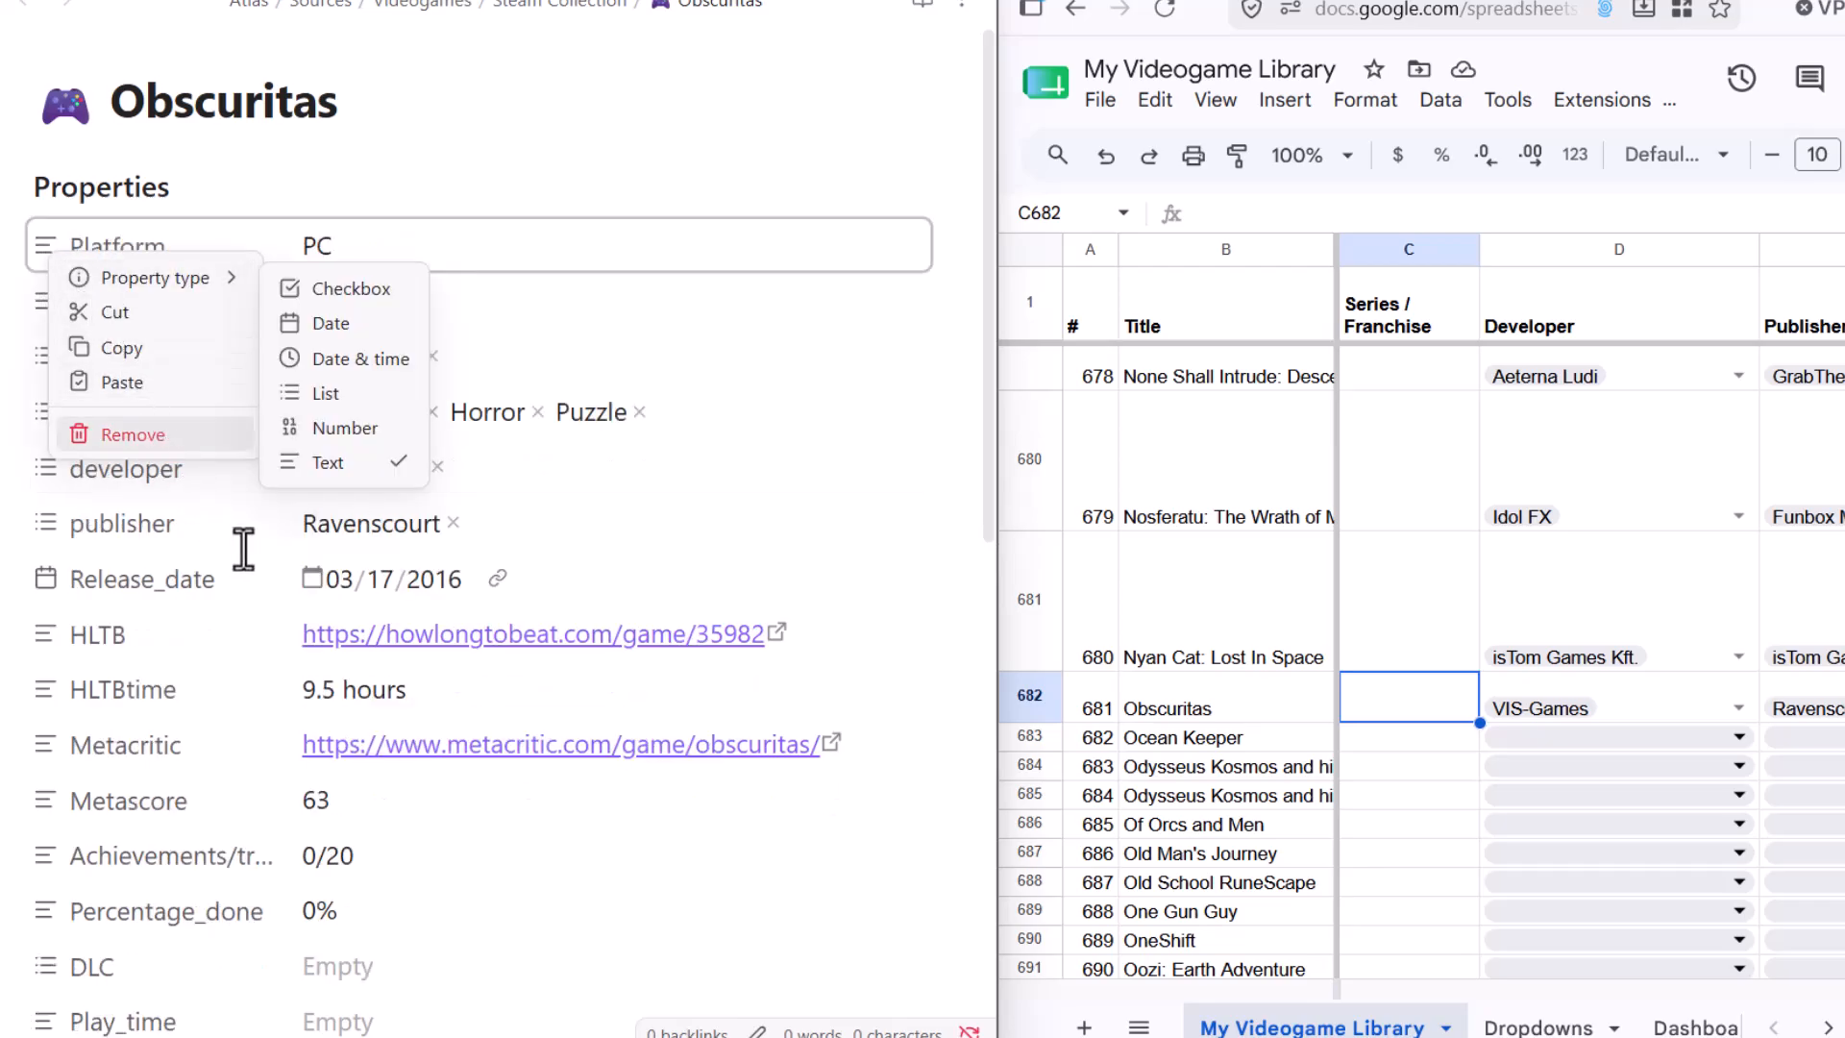
scroll(348, 650, down, 4)
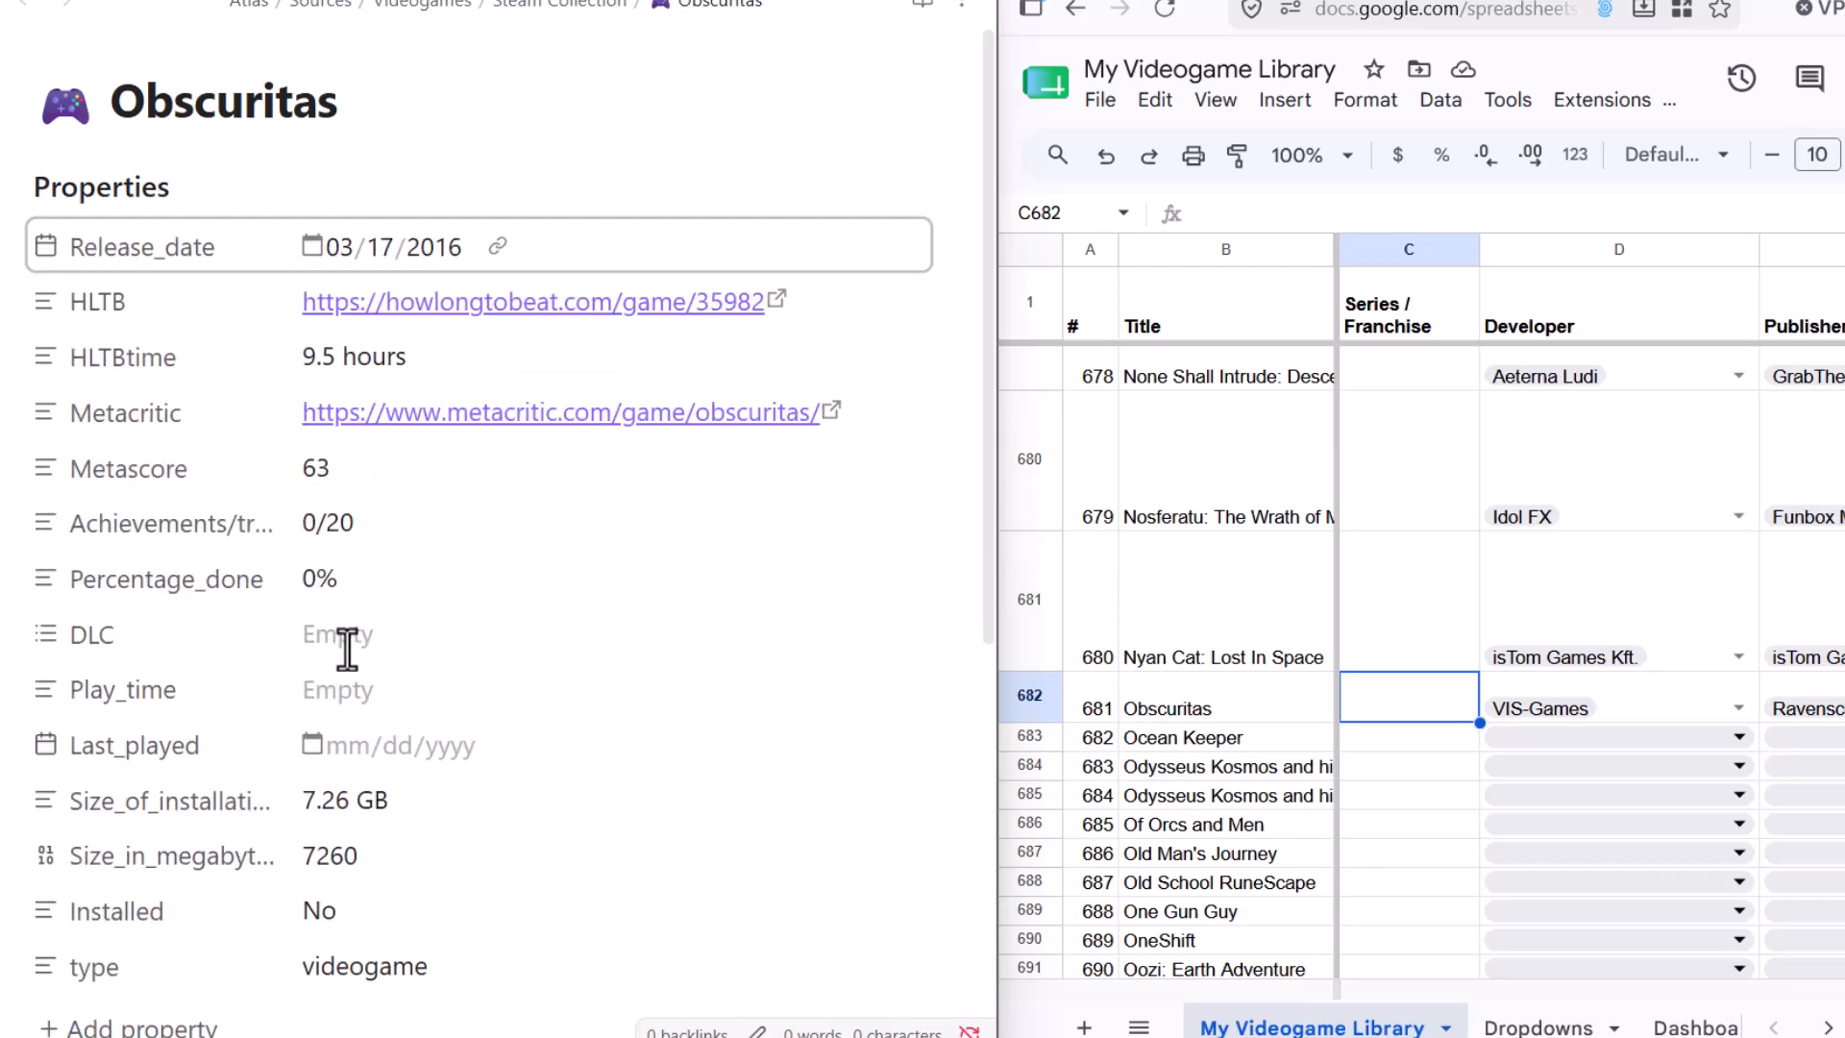
scroll(344, 651, down, 4)
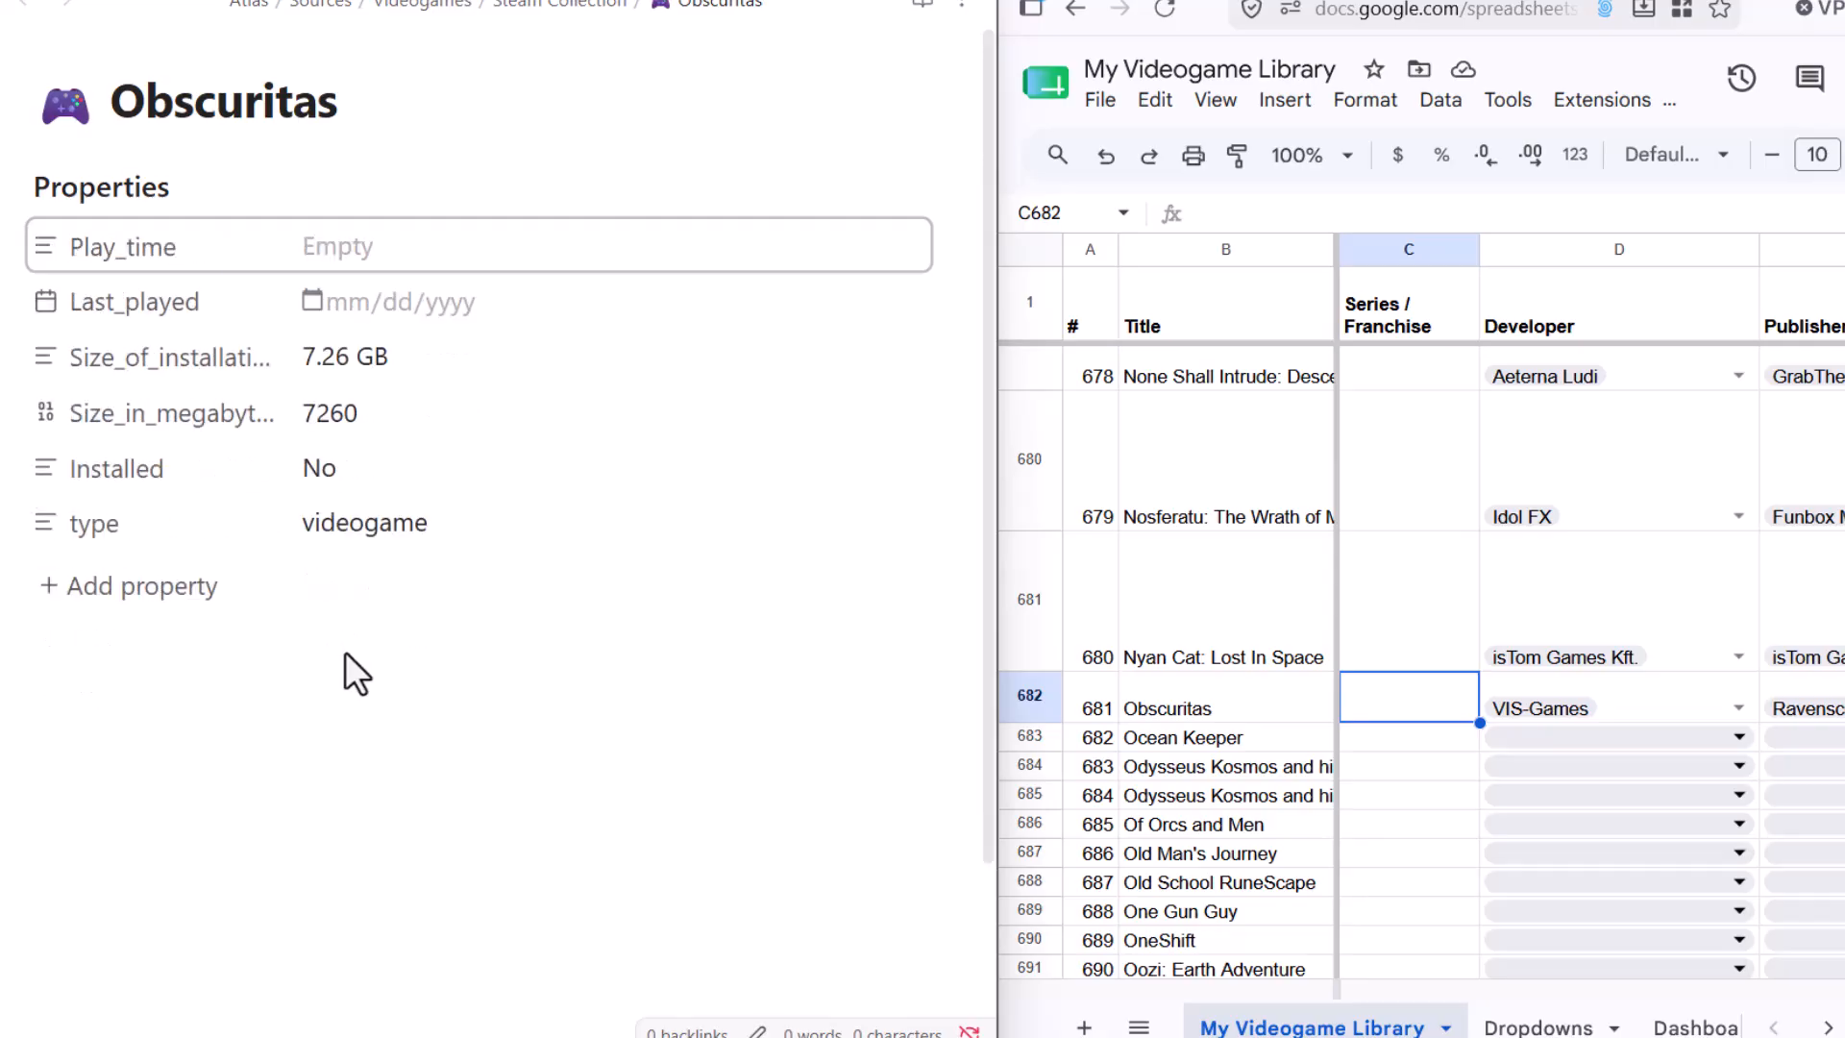